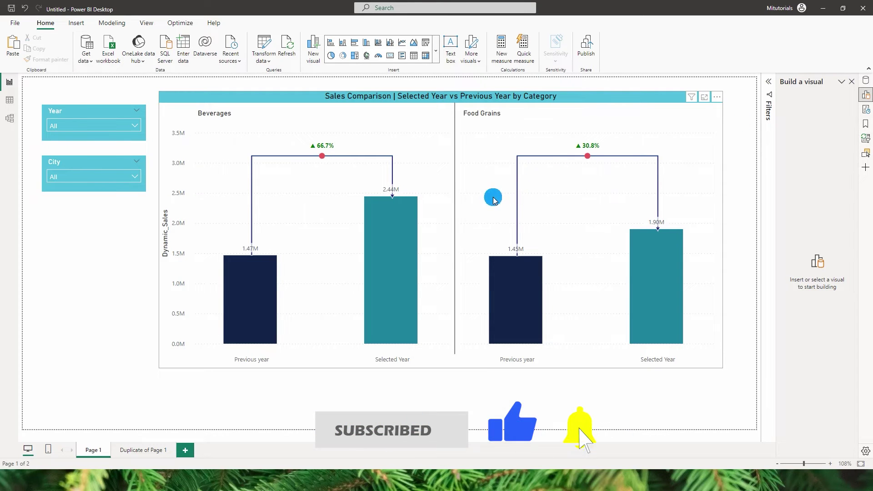
- Filter the sales comparison chart to the year 2023 and examine the selected-year and previous-year bars
left_click(135, 130)
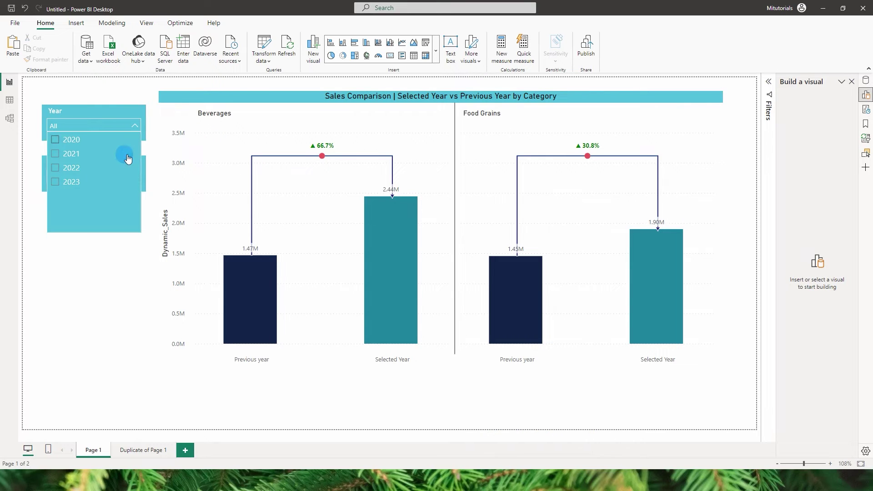
left_click(68, 182)
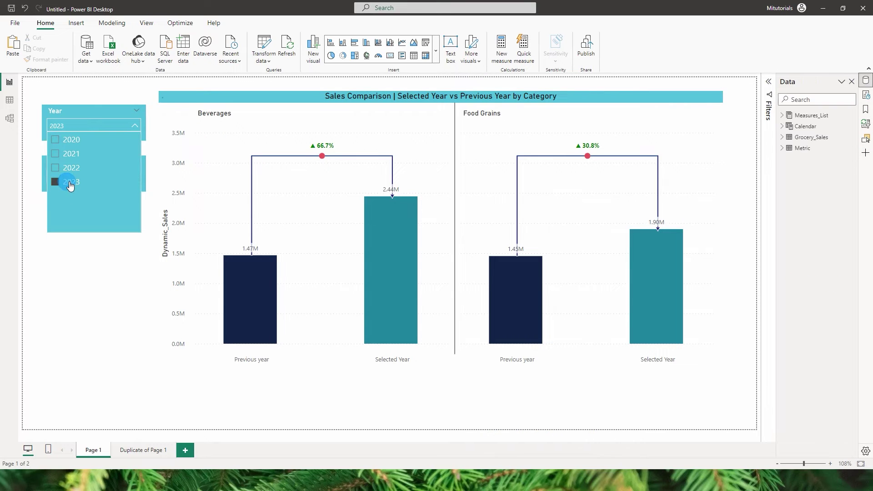
left_click(283, 237)
left_click(378, 274)
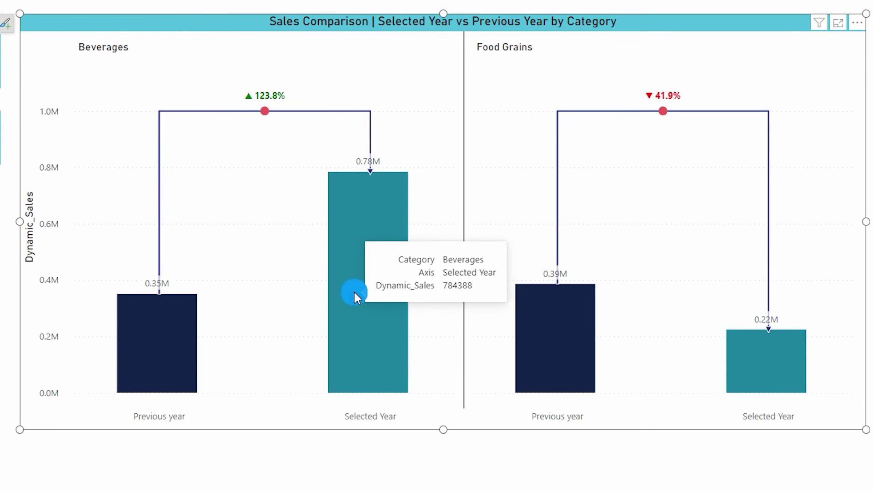
mouse_move(135, 348)
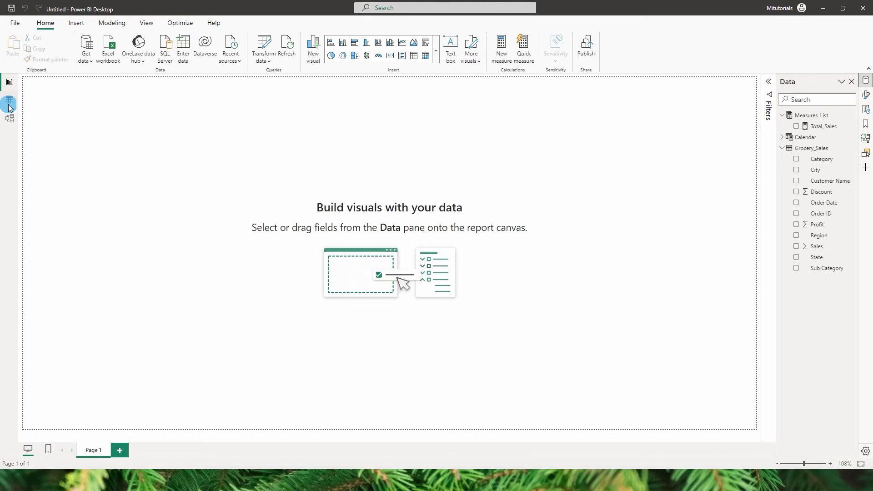
- Examine the Grocery_Sales table's data and the relationships in the data model
left_click(10, 100)
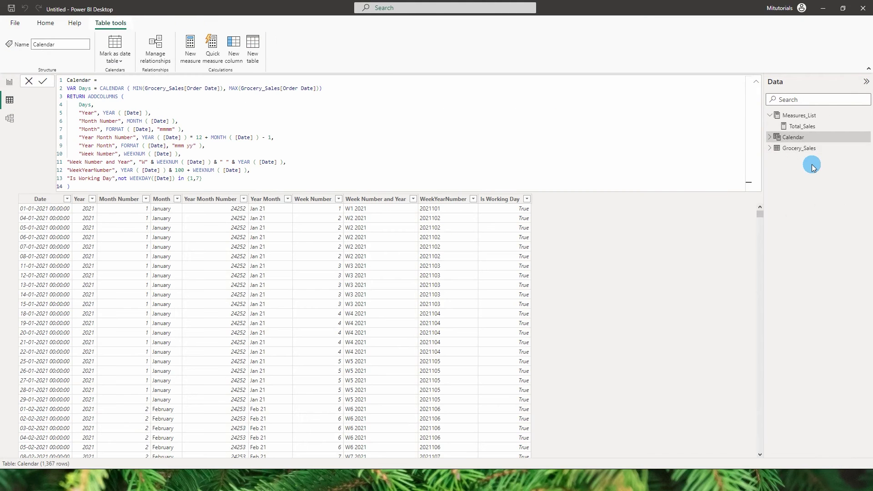
left_click(799, 148)
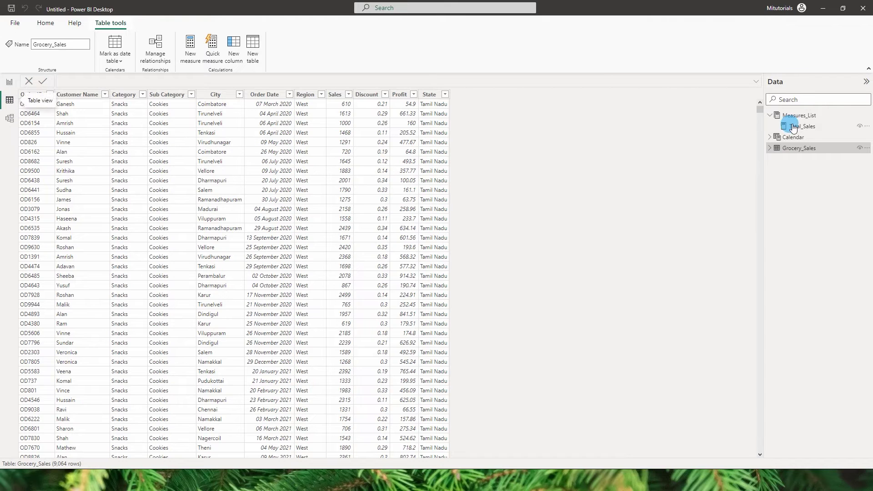
left_click(9, 118)
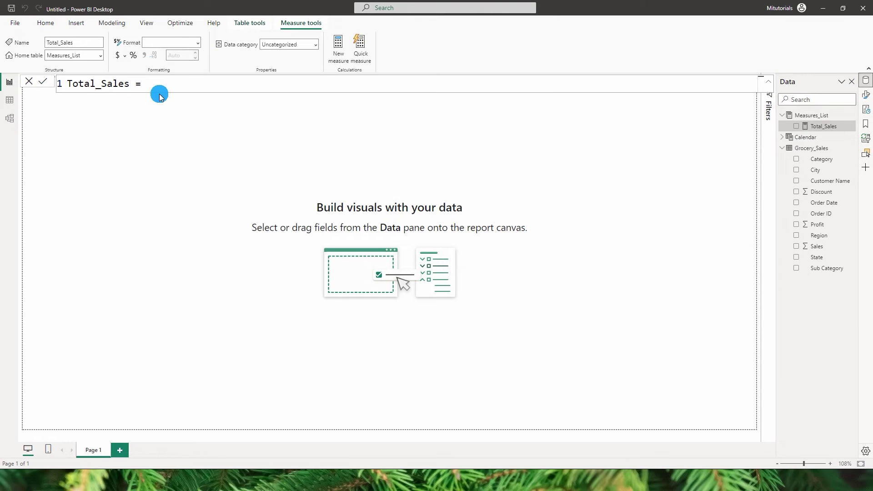
- Define the Total_Sales measure as CALCULATE(SUM(Grocery_Sales[Sales]))
type("CALCULATE(")
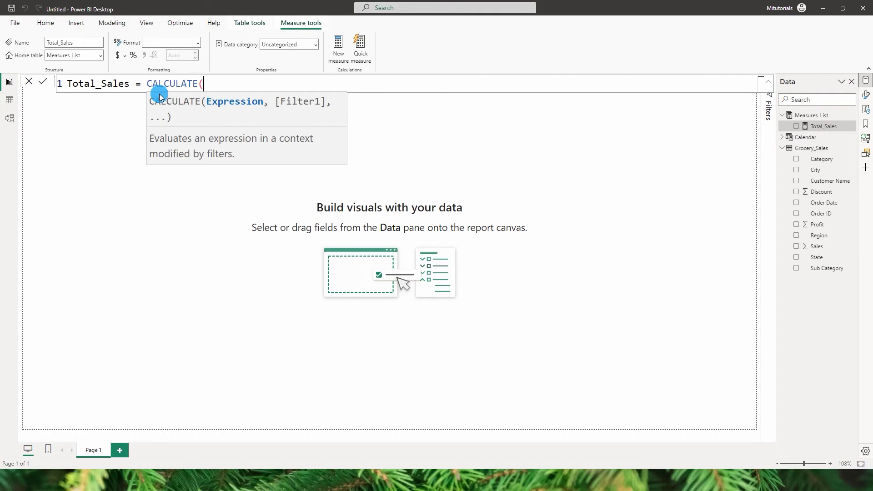
type("Sum")
key("Tab")
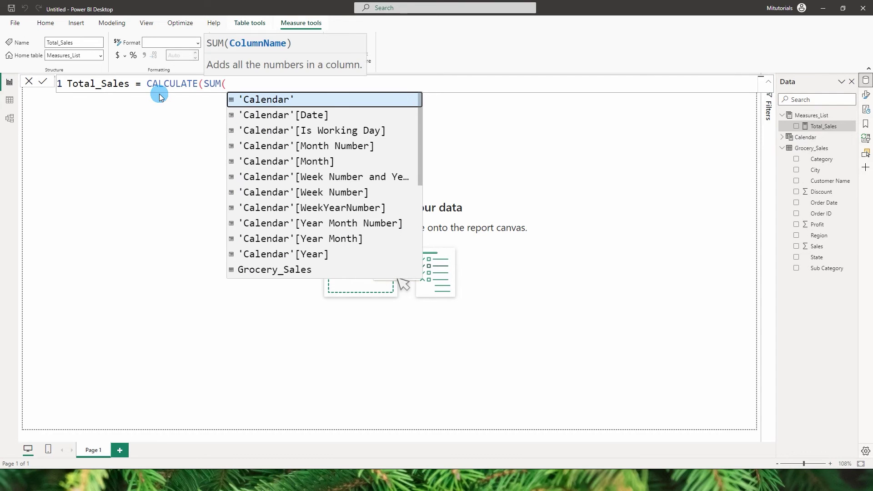
type("s[Sales")
key("Tab")
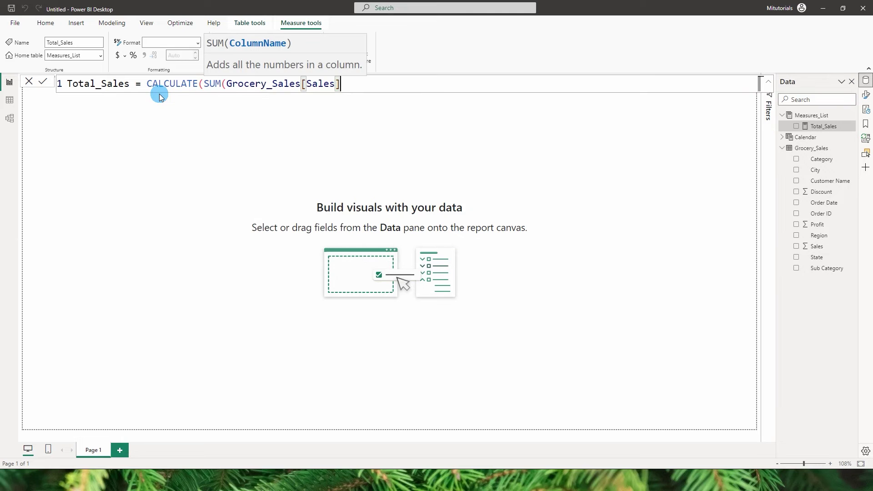
type("))")
key("Return")
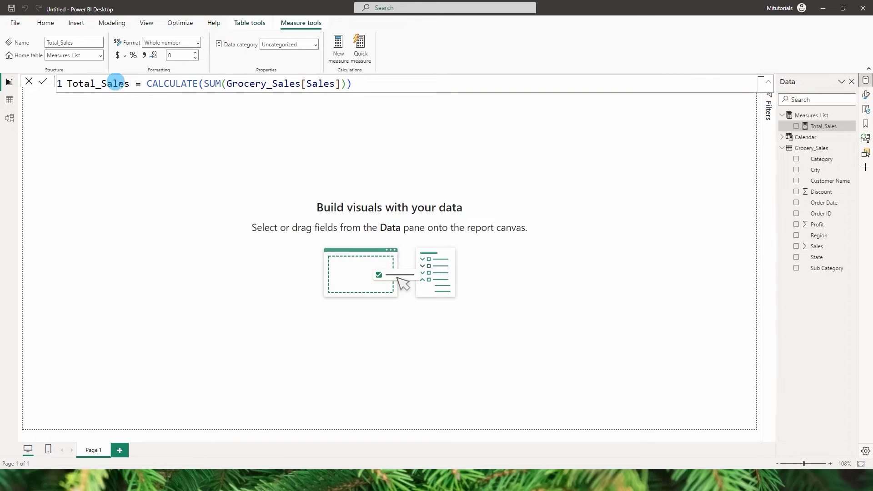
- Add a measure named Previous_Year_Sales to Measures_List and begin its formula with CALCULATE on [Total_Sales]
right_click(850, 117)
left_click(796, 133)
key("ctrl+a")
type("Previous")
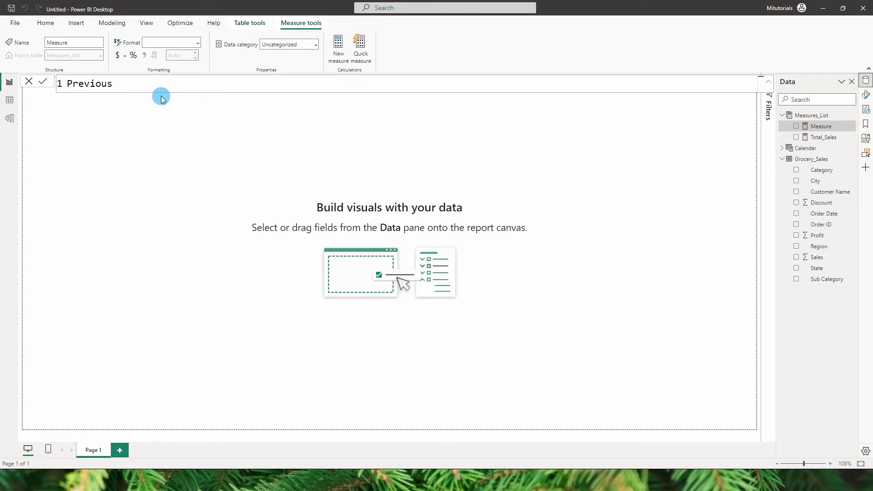
type("_Year_Sales = Ca")
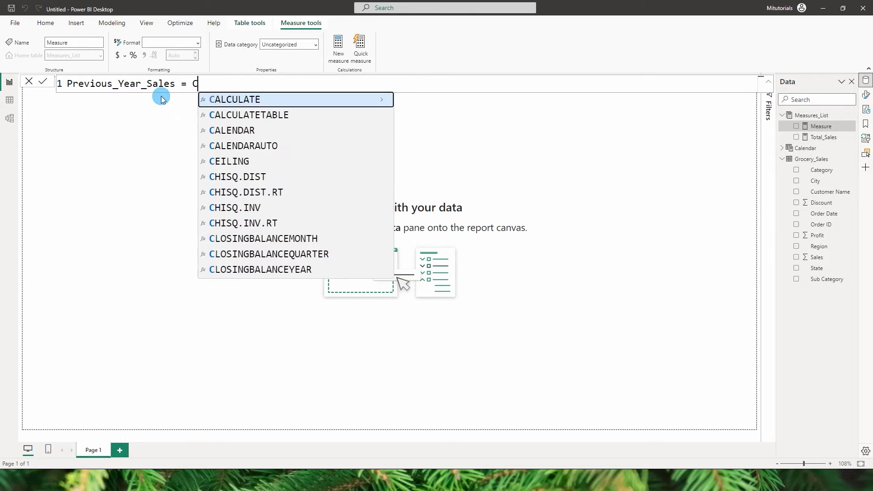
key("Tab")
type("tota")
key("Up")
key("Up")
key("Tab")
- Complete the Previous_Year_Sales formula with the filter SAMEPERIODLASTYEAR('Calendar'[Date])
type(",Sam")
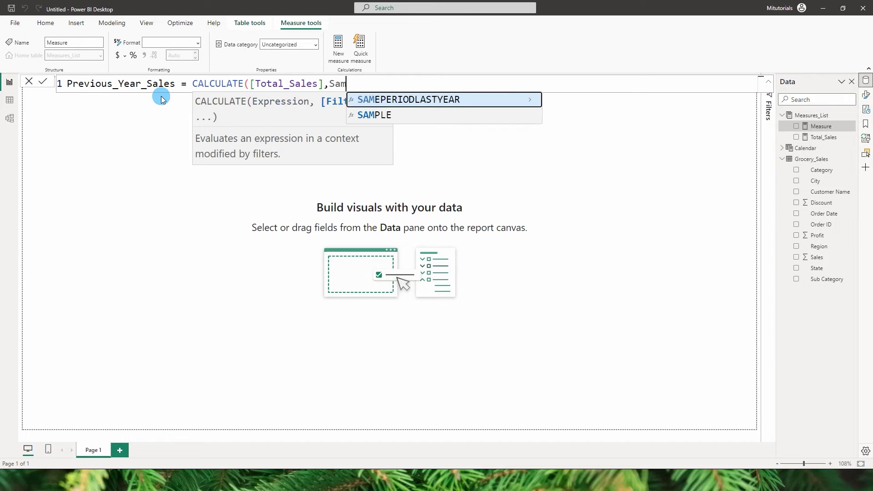
key("Tab")
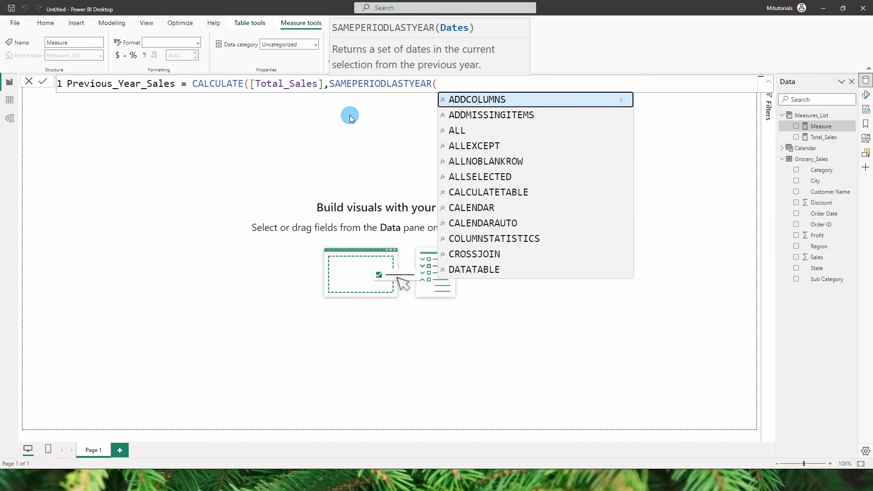
type("date")
key("Tab")
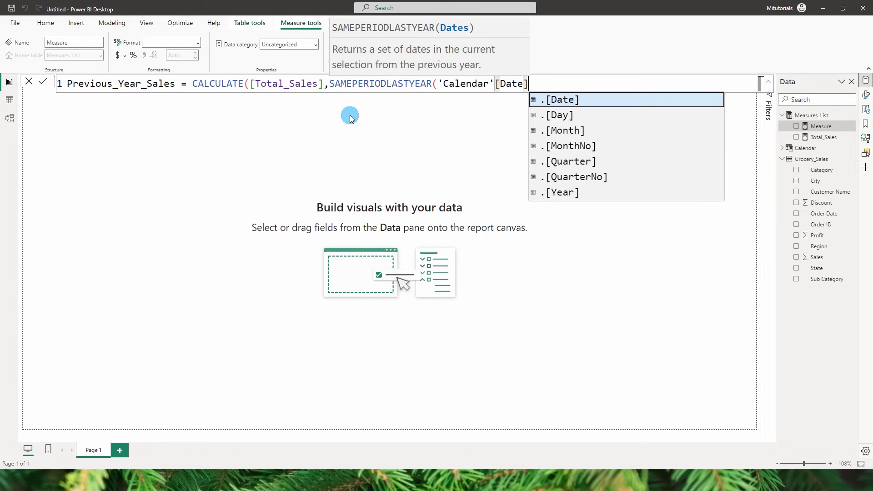
type("))")
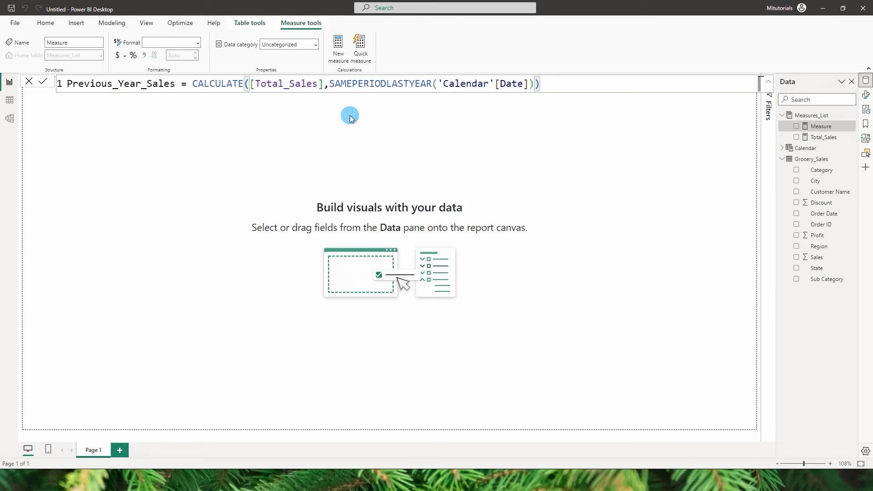
key("Return")
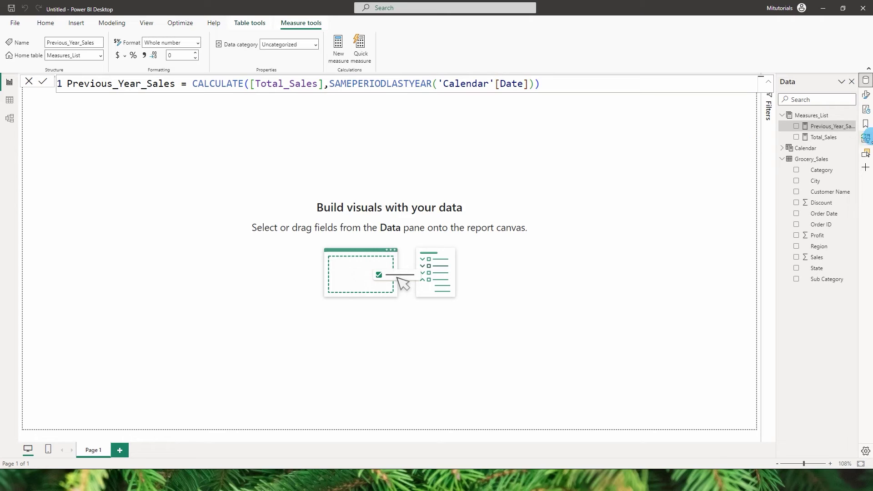
- Add a measure named YOY to Measures_List, starting a DIVIDE formula with the numerator [Total_Sales]-[Previous_Year_Sales]
left_click(849, 116)
left_click(807, 135)
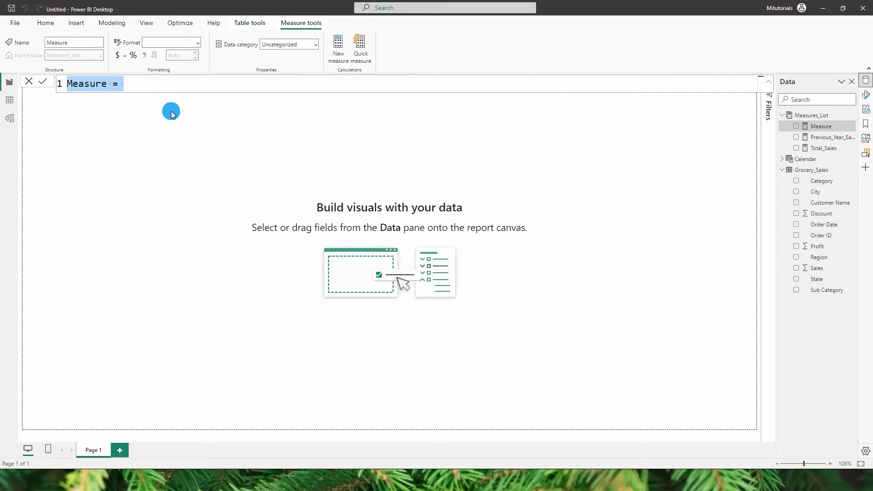
type("YOY = divid")
key("Tab")
type("Tot")
key("Up")
key("Up")
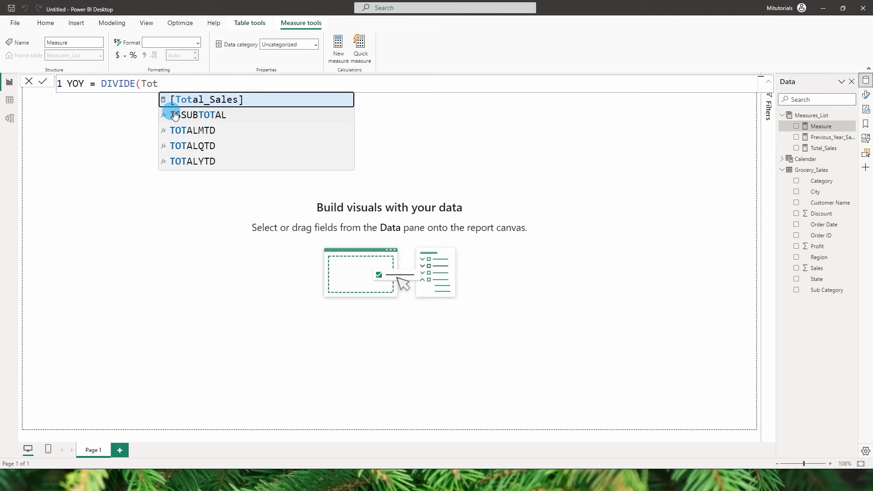
key("Tab")
type("-Pre")
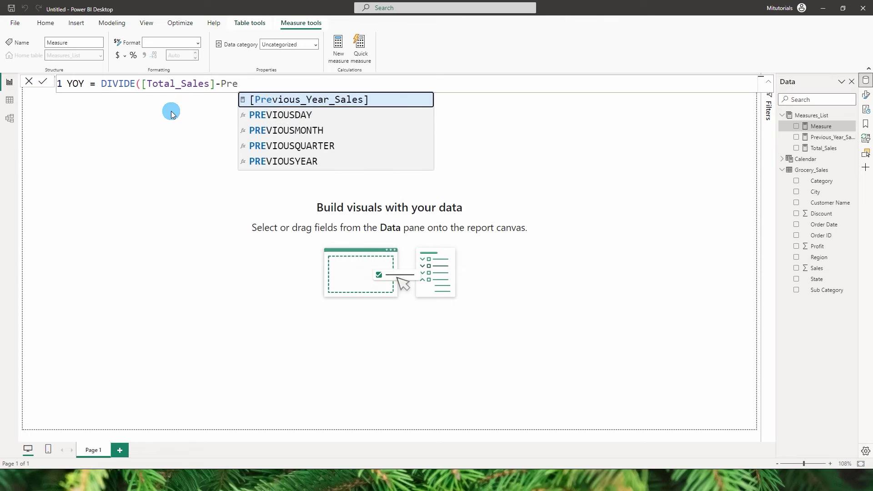
key("Tab")
- Complete the YOY formula with [Previous_Year_Sales] as the denominator and leave the formula editor
type(",")
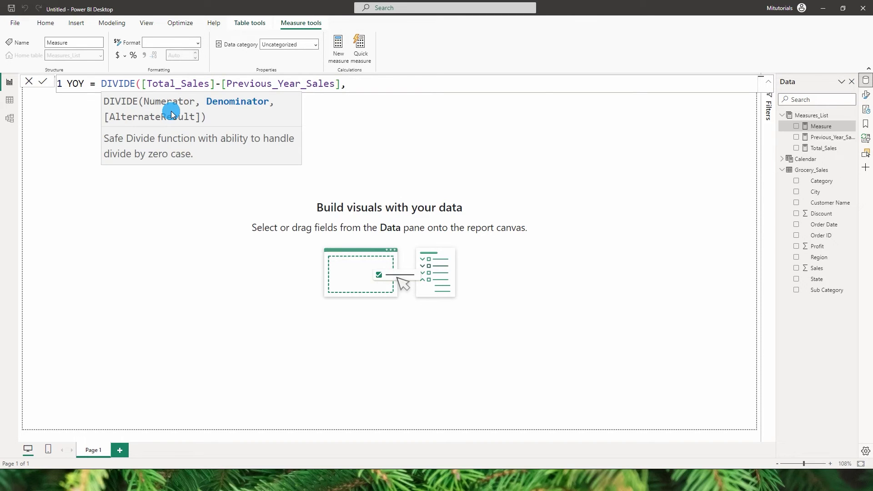
type("pre")
key("Tab")
type(")")
key("Return")
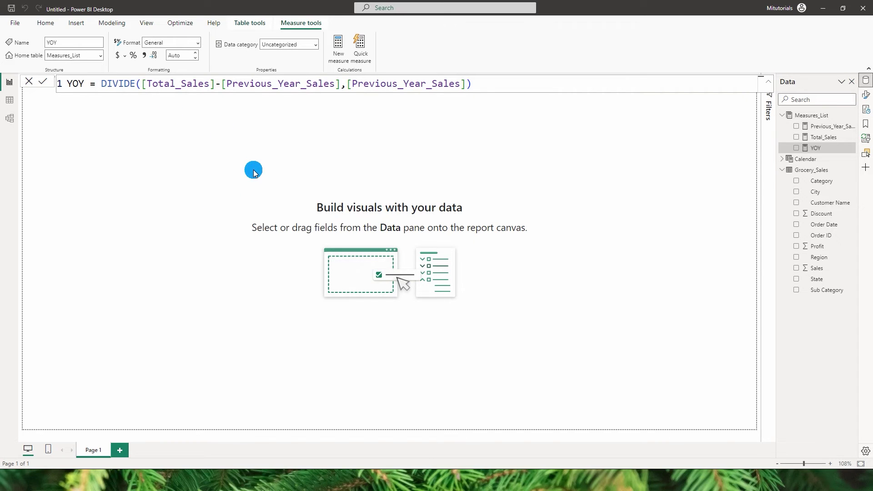
left_click(173, 152)
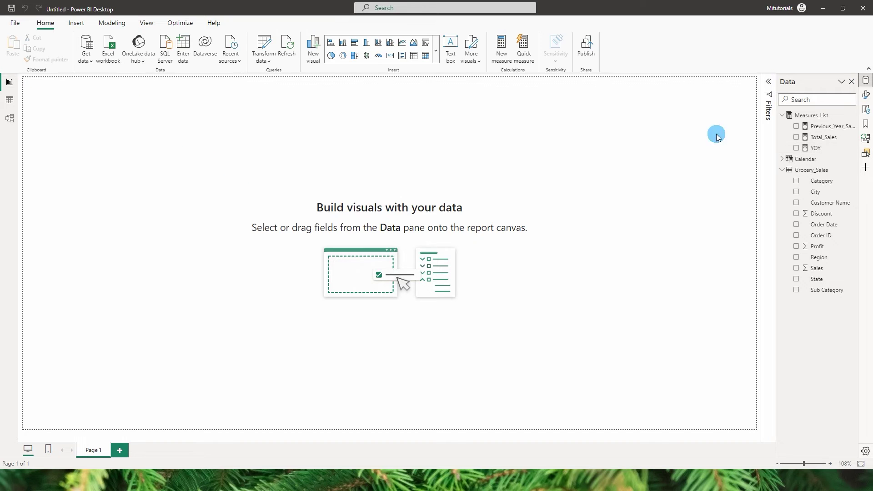
- Add a compact dropdown slicer for the Calendar table's Year field near the upper-left of the report page
right_click(106, 135)
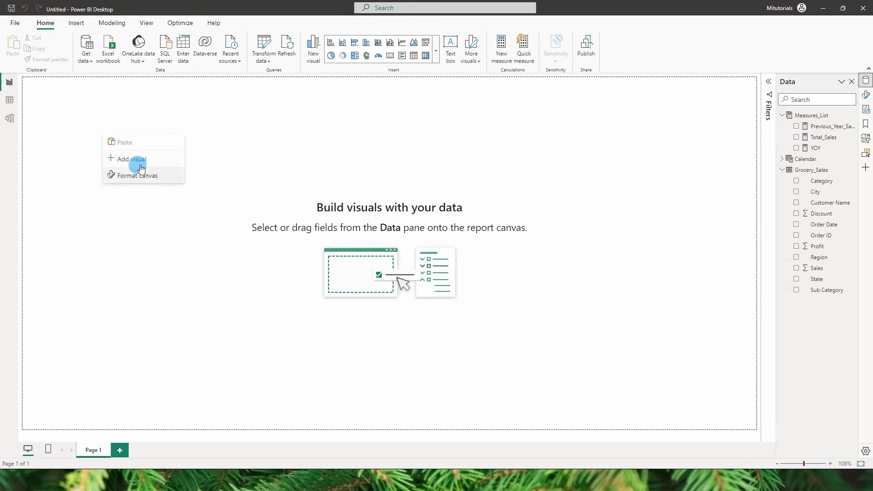
left_click(136, 159)
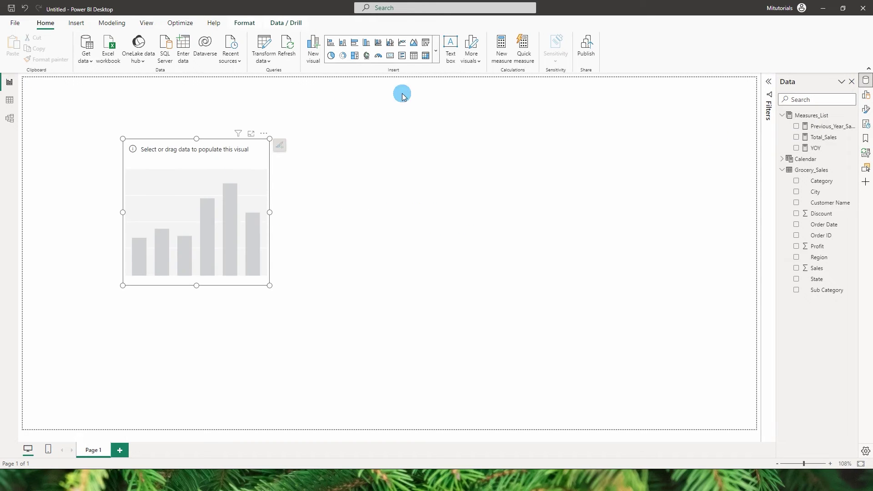
left_click(425, 42)
left_click(782, 159)
left_click(797, 246)
left_click_drag(270, 285, 153, 156)
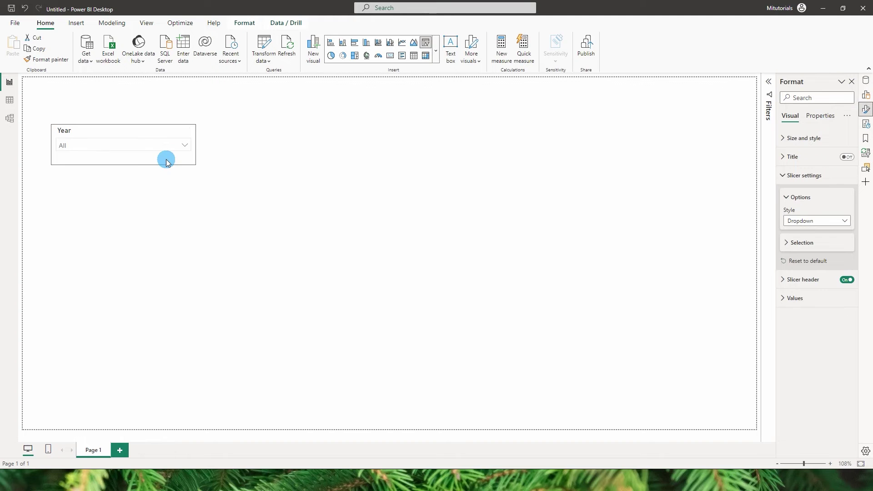
left_click(282, 173)
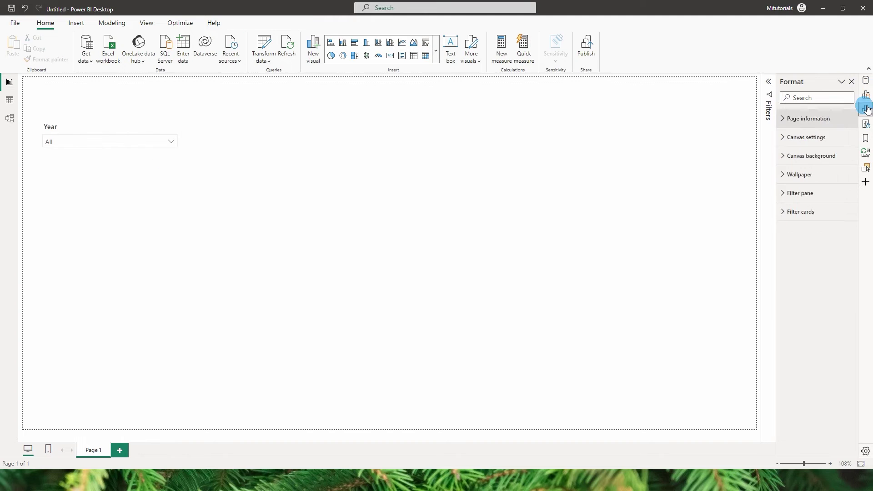
- Add a multi-value card visual showing the Total_Sales, Previous_Year_Sales and YOY measures
left_click(865, 80)
right_click(390, 119)
left_click(417, 154)
left_click(435, 51)
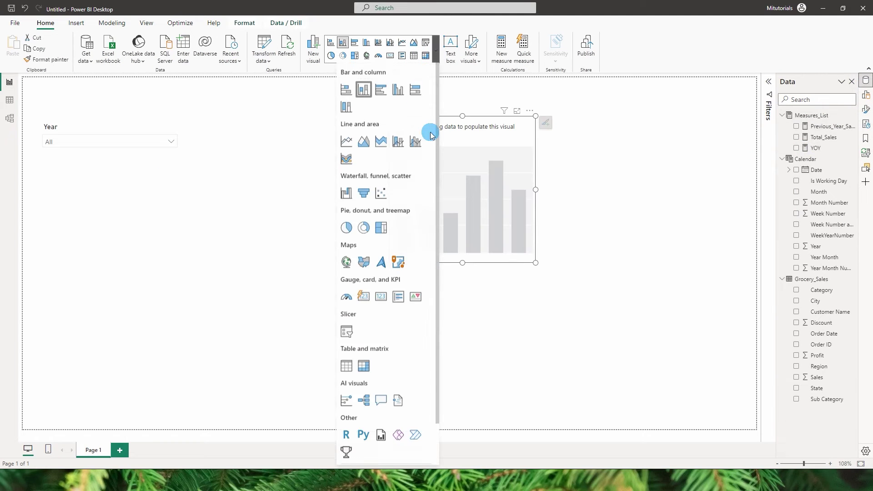
left_click(363, 296)
left_click_drag(389, 190, 296, 189)
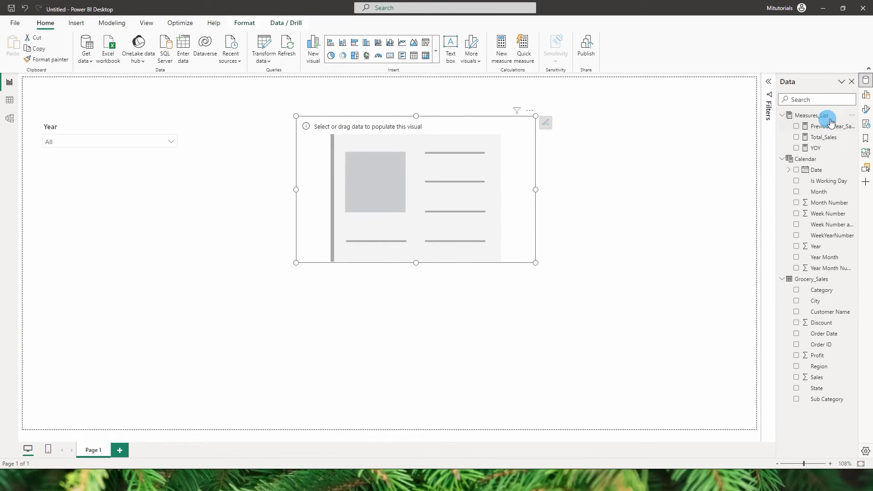
left_click(797, 137)
left_click(796, 125)
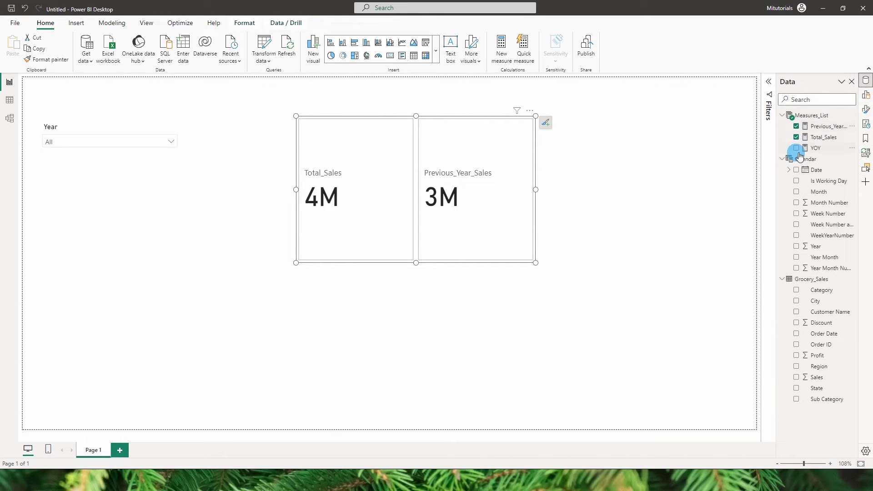
left_click(796, 148)
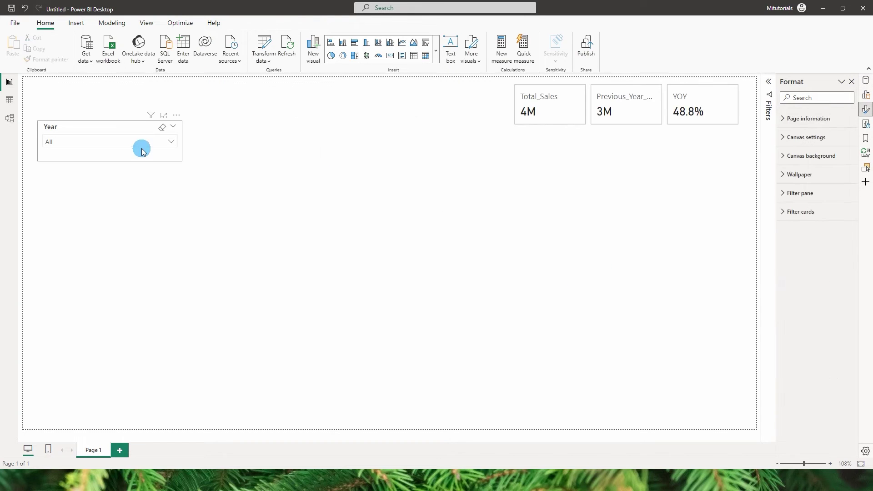
- Filter the report page to the year 2023 with the Year slicer
left_click(153, 145)
left_click(51, 199)
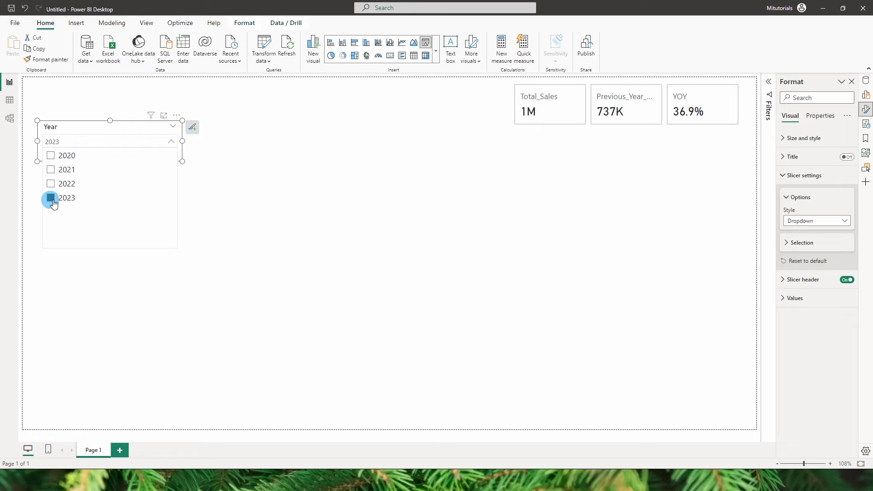
left_click(235, 158)
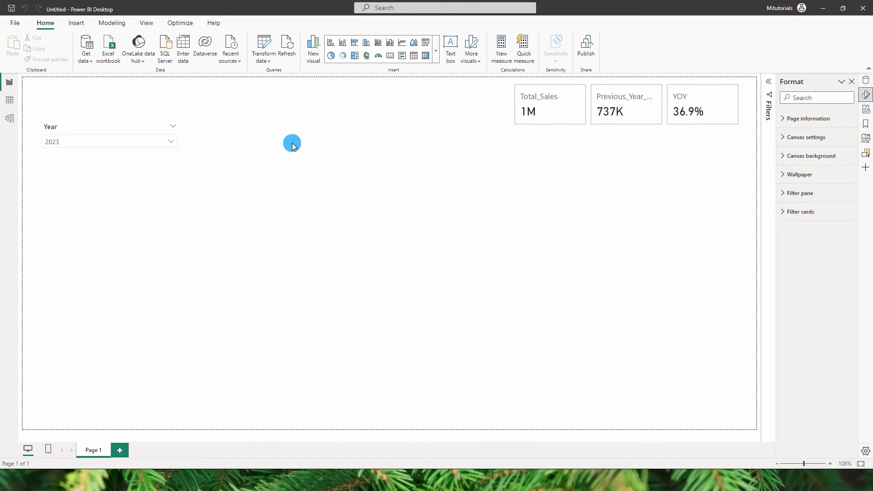
- Start a manually entered table named Metric and name its first column Axis
left_click(183, 57)
left_click_drag(298, 348, 255, 352)
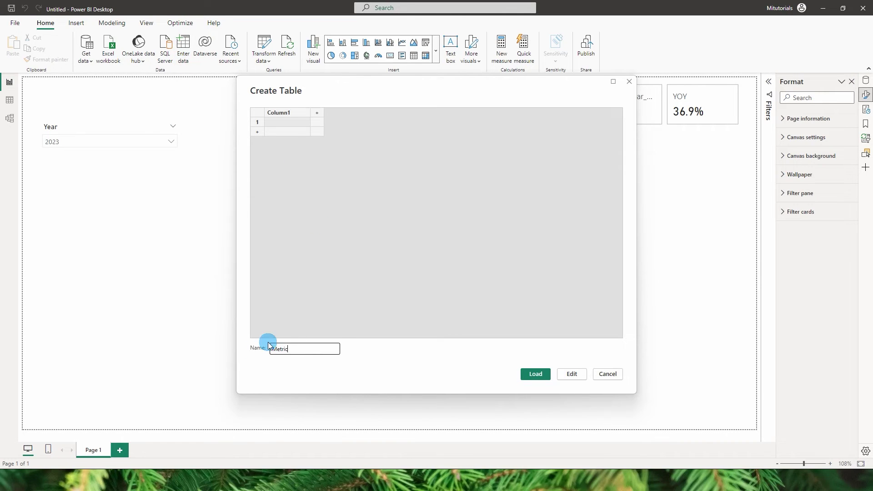
double_click(282, 113)
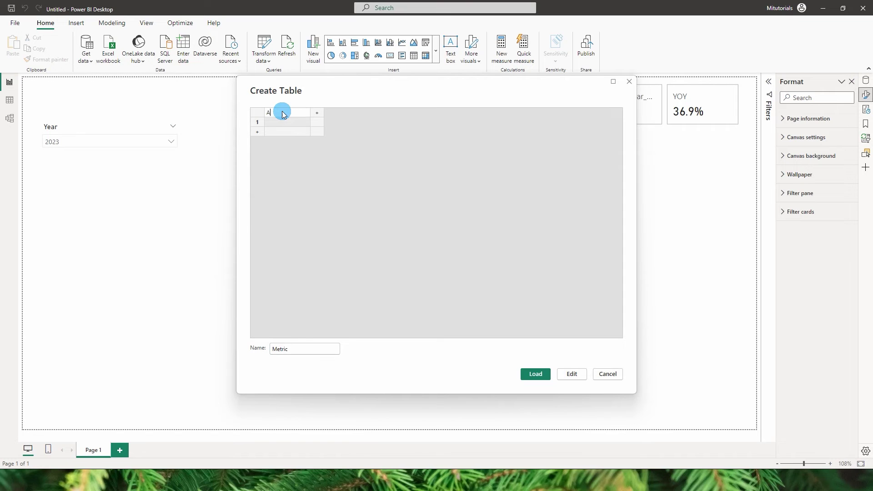
- Fill the Axis column with Previous year in row 1, an empty row 2, and Selected Year in row 3
left_click(284, 122)
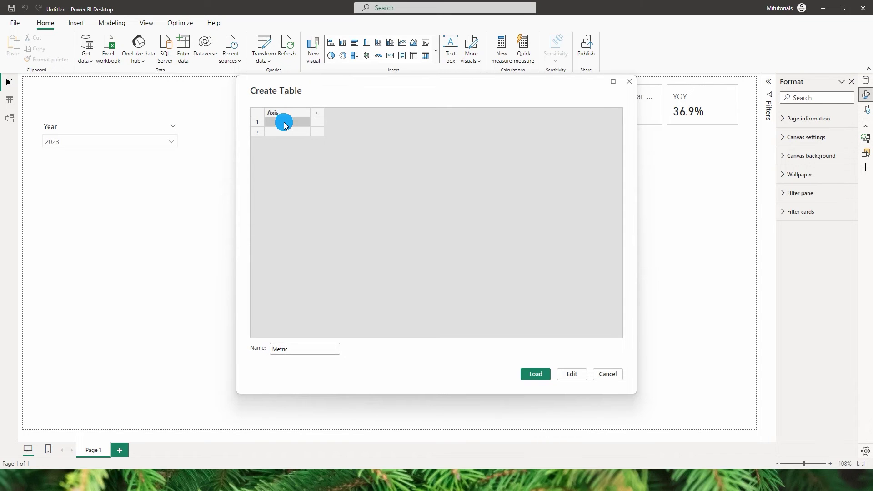
type("Pr")
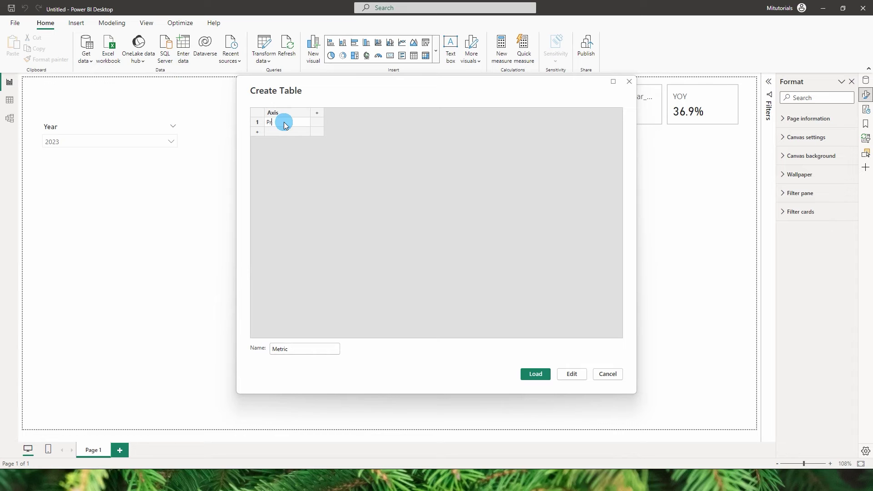
type("evious year")
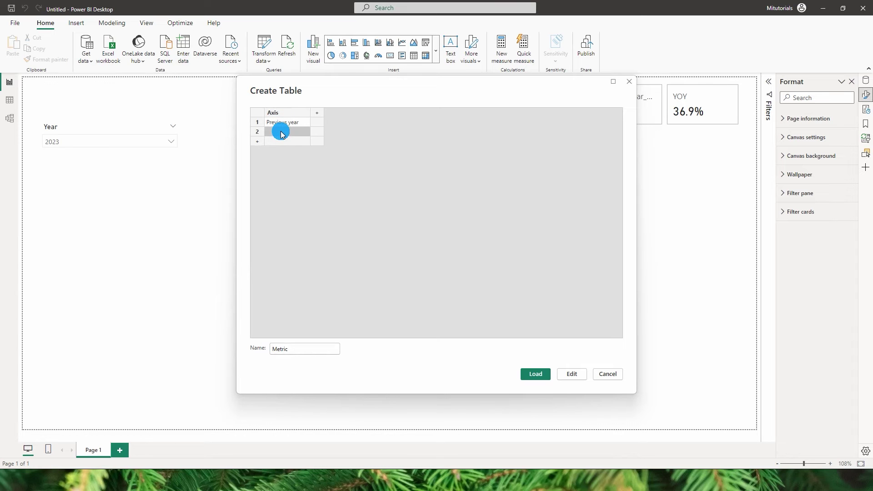
left_click(278, 133)
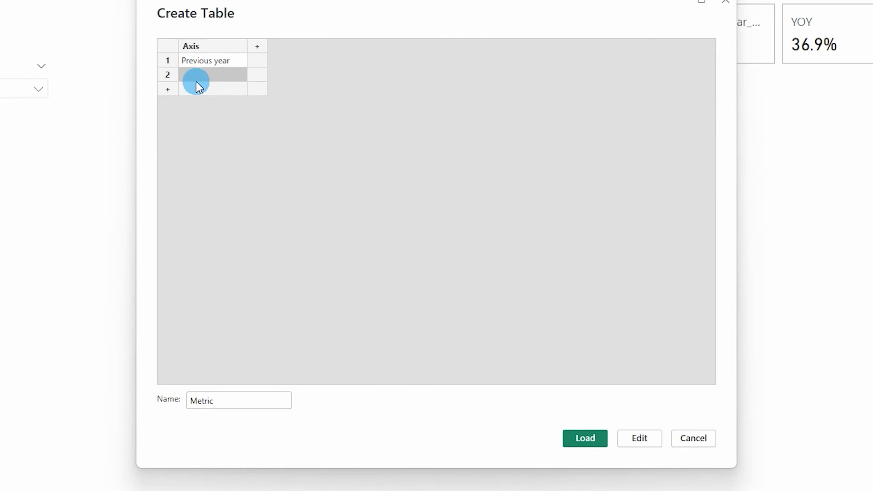
left_click(195, 89)
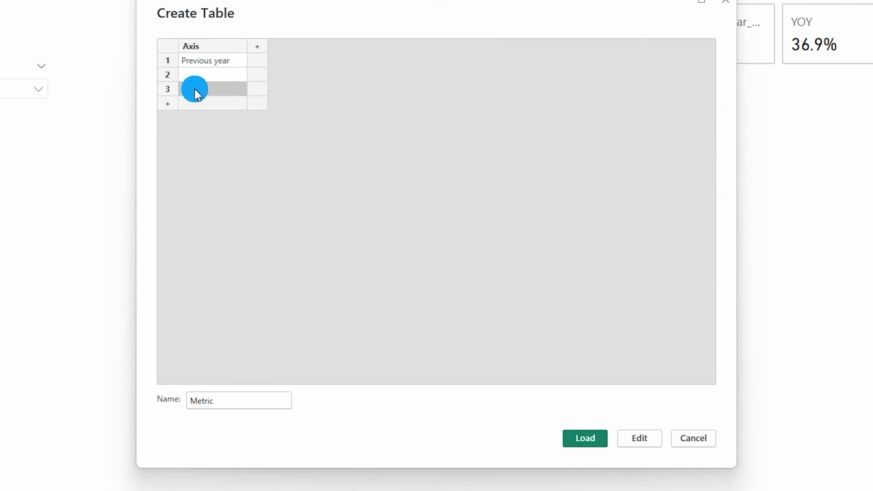
type("Selected Year")
- Add a second column named Order with the values 1, 2 and 3, and load the Metric table
left_click(256, 45)
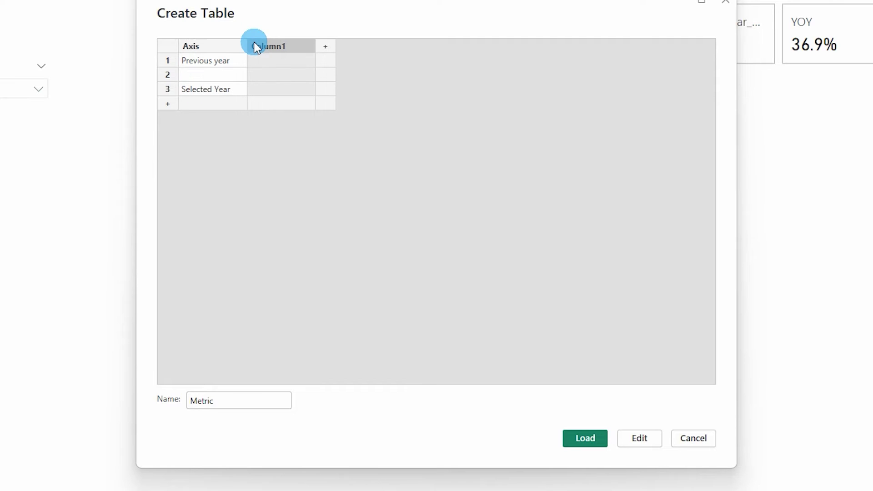
double_click(260, 46)
type("Order")
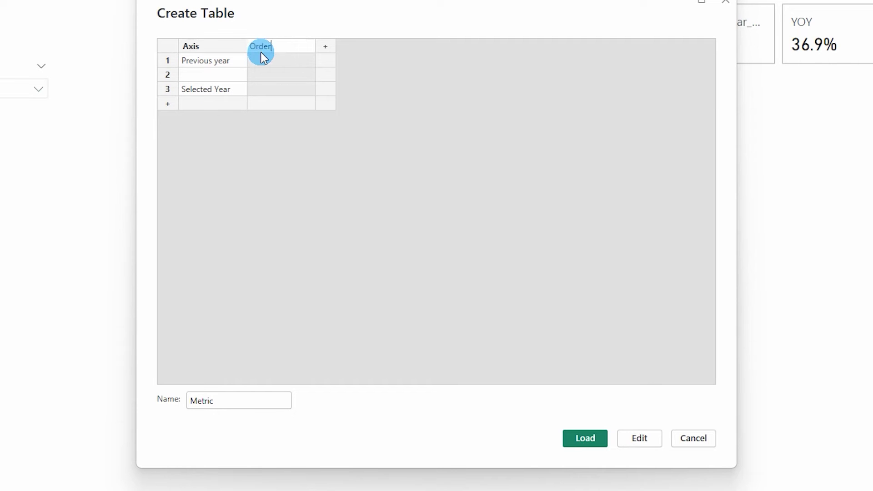
left_click(261, 62)
type("1")
left_click(265, 78)
type("2")
left_click(265, 89)
type("3")
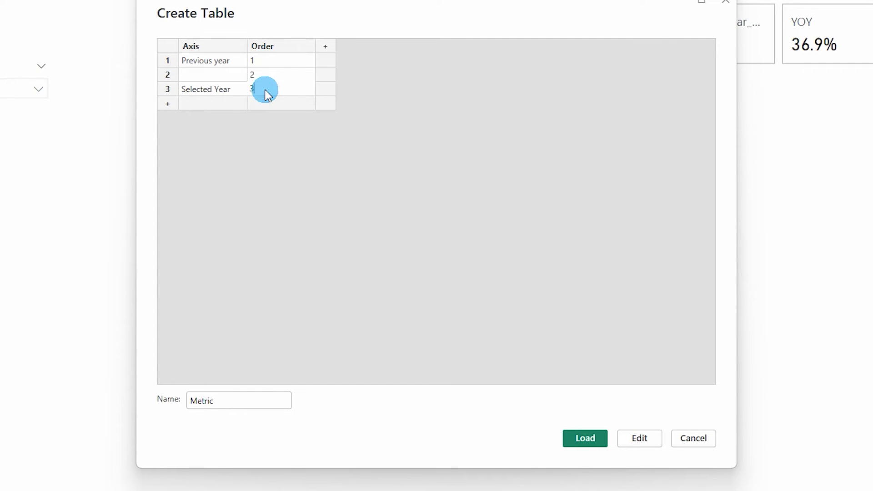
left_click(607, 436)
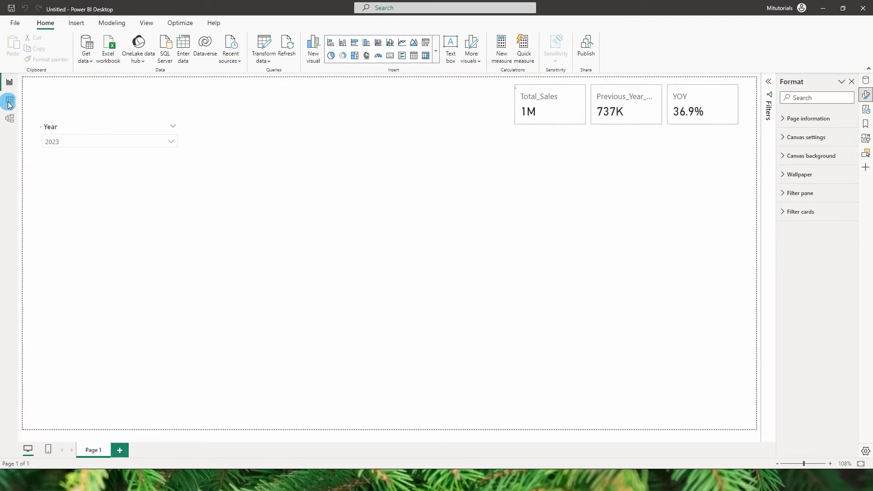
- Sort the Metric table's Axis column by the Order column
left_click(9, 102)
left_click(793, 182)
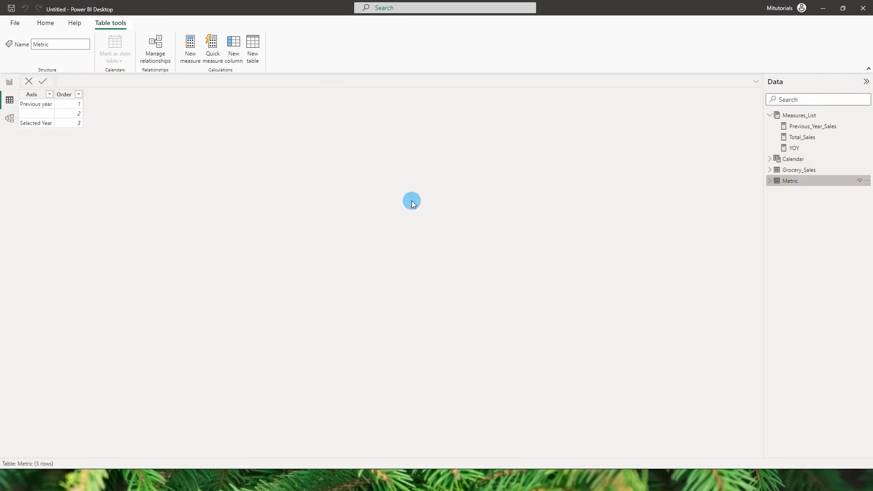
left_click(32, 95)
left_click(333, 65)
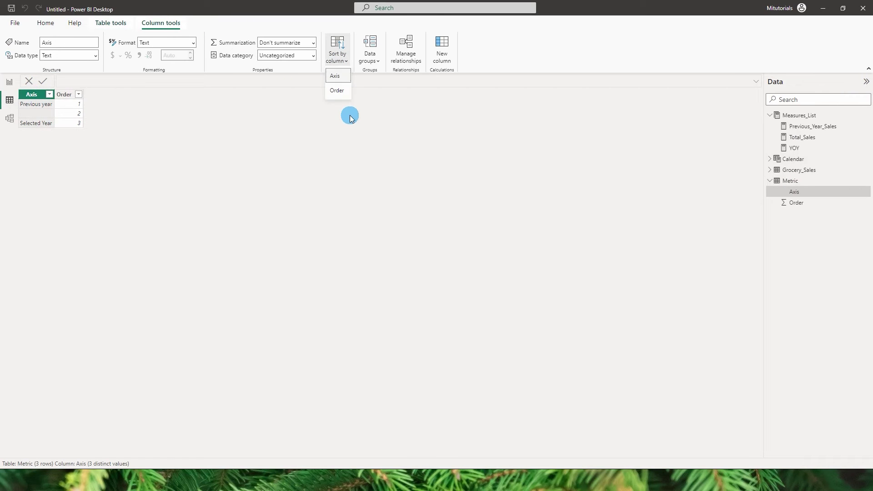
left_click(337, 93)
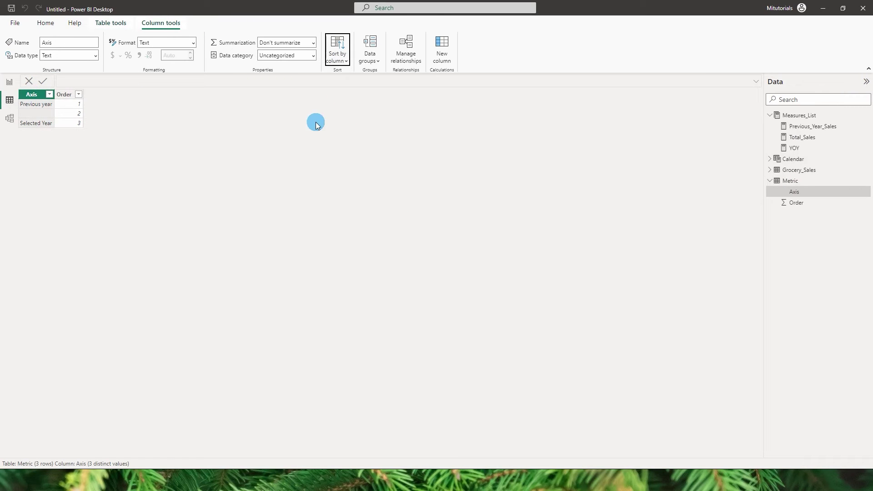
- Add a table visual showing the Metric table's Axis field to the middle of the report page and widen it
left_click(9, 82)
right_click(281, 205)
left_click(321, 236)
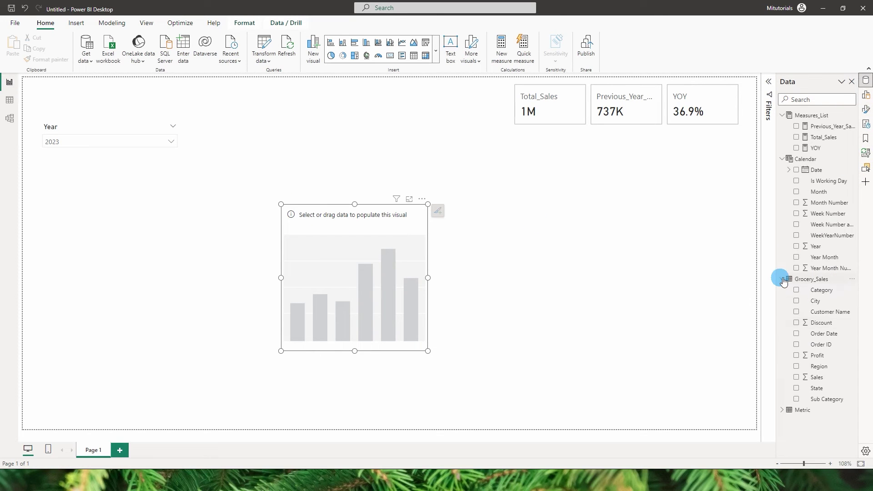
left_click(782, 159)
left_click(782, 170)
left_click(782, 180)
left_click(796, 191)
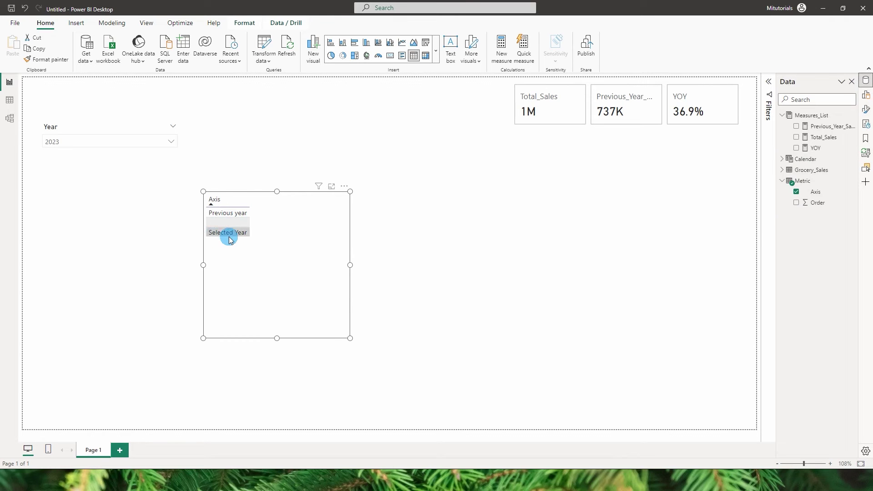
left_click_drag(350, 266, 413, 265)
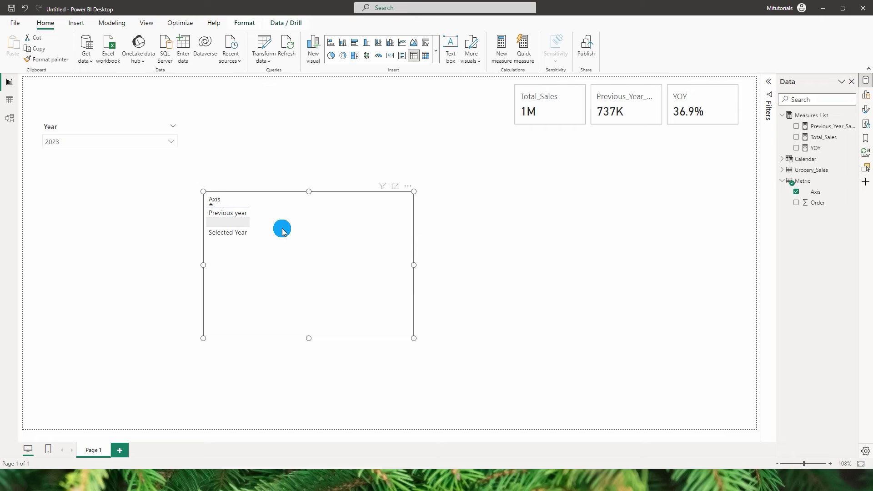
- Create a measure named Dynamic_Sales in the Measures_List table and start its formula with a VAR declaration
left_click(851, 115)
left_click(803, 136)
type("D")
type("ynamic_Sa")
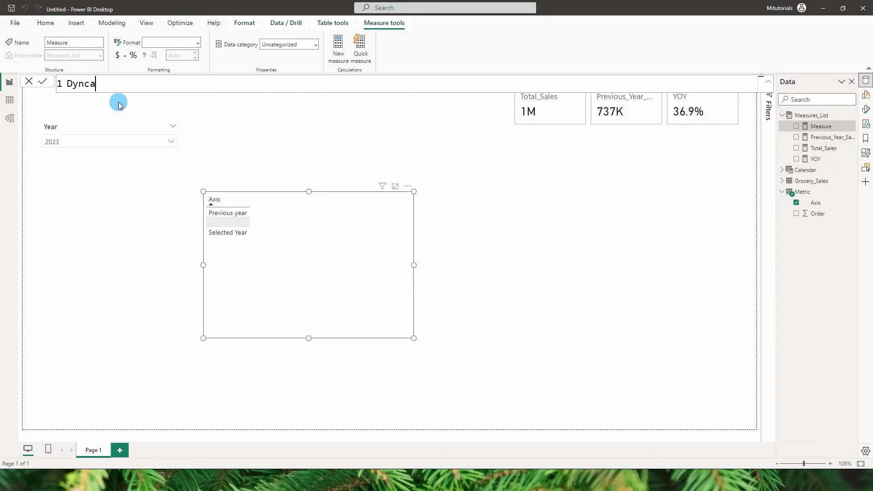
key("BackSpace")
key("BackSpace")
type("amic_Sales = VAR Se")
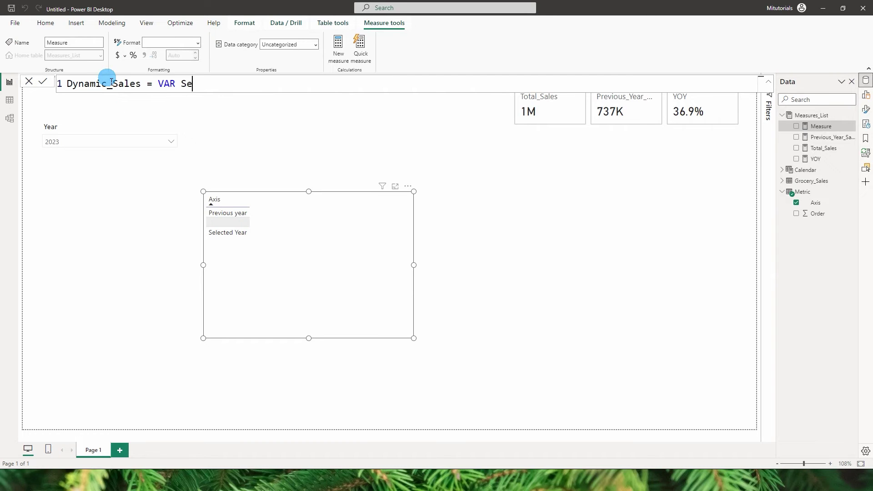
- Define the variable Sel_Value as SELECTEDVALUE(Metric[Axis])
type("l_Value = Sele")
key("Down")
key("Down")
key("Down")
key("Down")
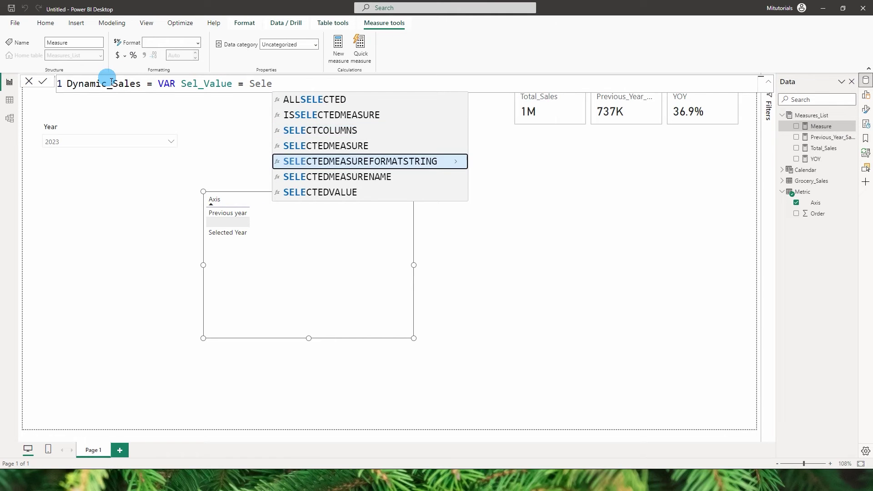
key("Tab")
type("Metr")
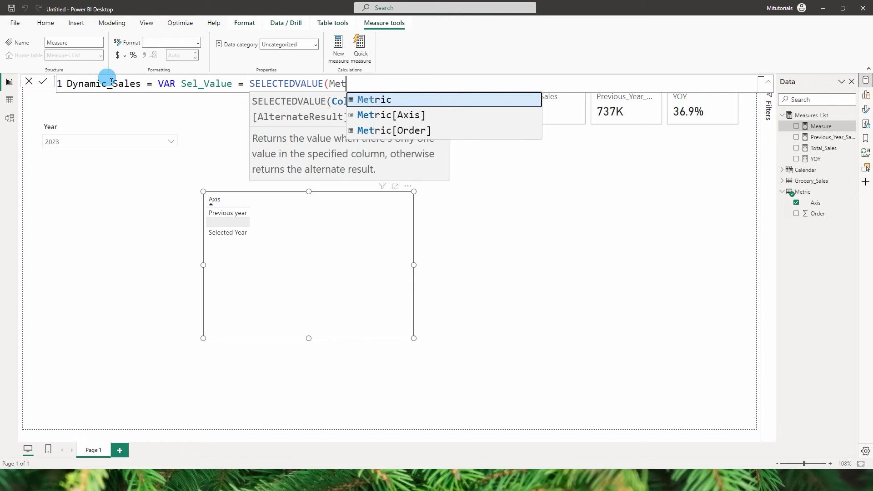
key("Down")
key("Tab")
type(")")
- Add a Return section to the formula and start a SWITCH function with True() as its expression
key("shift+Return")
key("shift+Return")
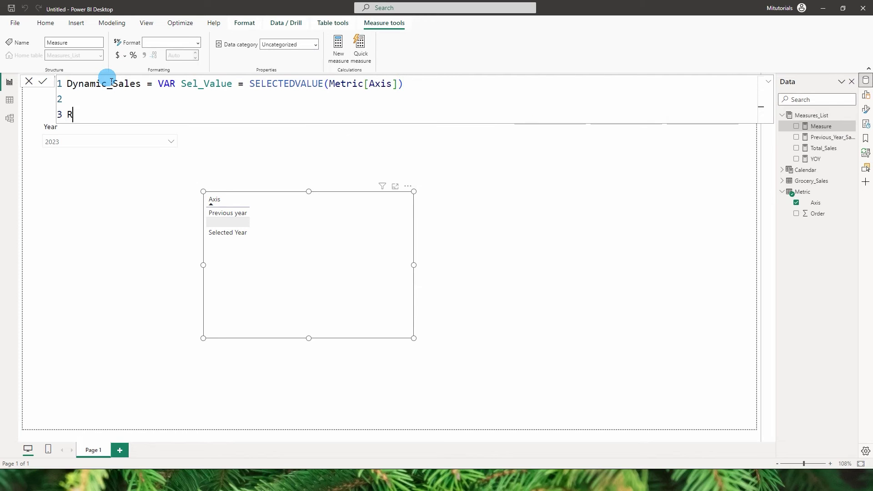
type("Return")
key("shift+Return")
key("shift+Return")
type("Switc")
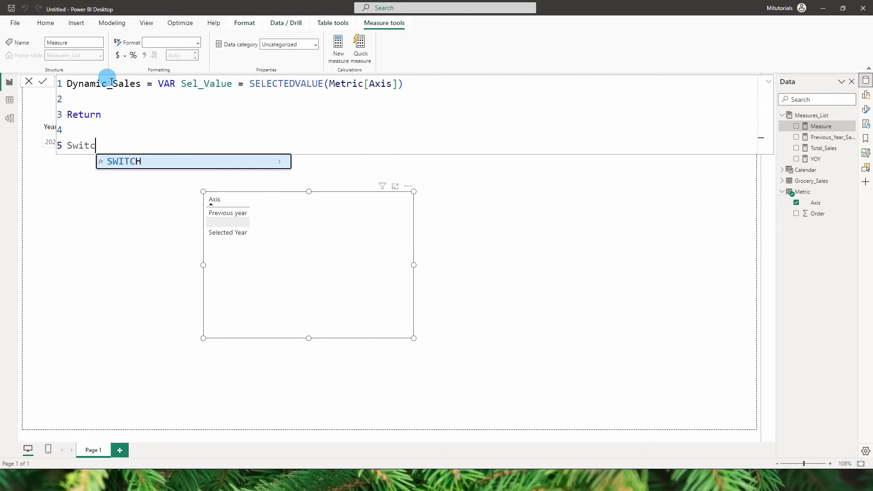
key("Tab")
type("RT")
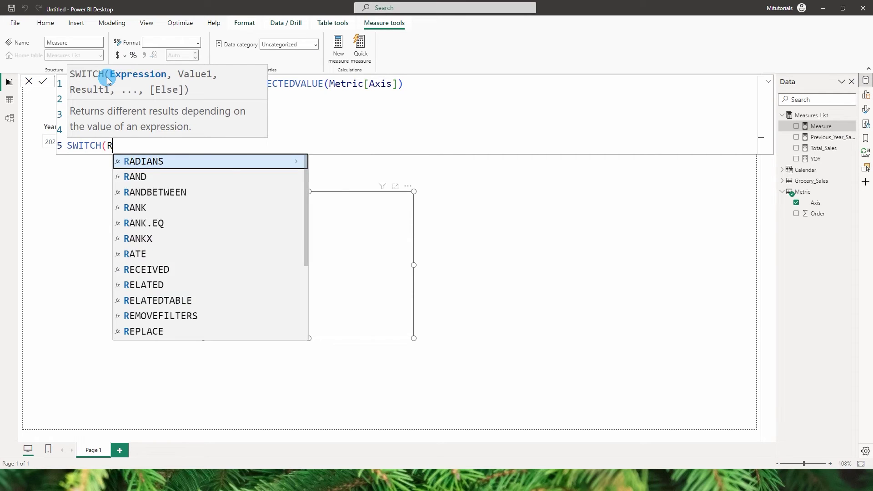
key("BackSpace")
key("BackSpace")
type("True(),")
key("shift+Return")
key("Tab")
key("Tab")
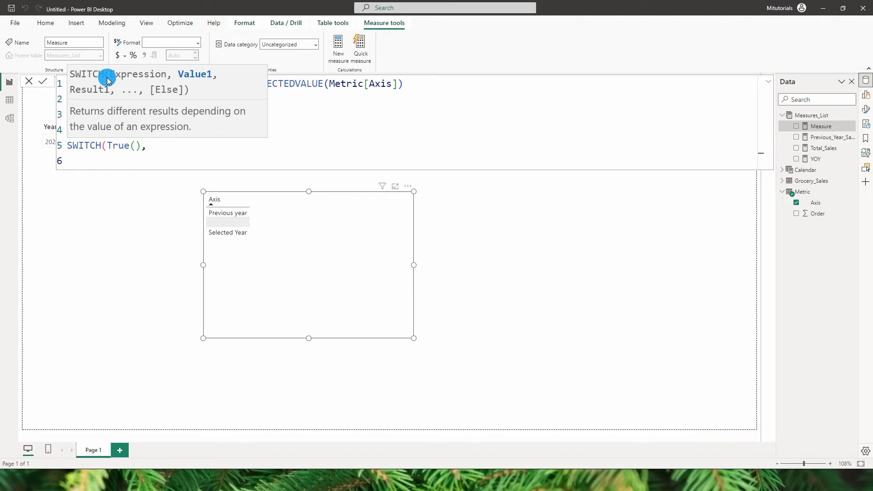
- Add a SWITCH case that returns [Previous_Year_Sales] when Sel_Value = "Previous Year"
type("Sel_Value = \"Previous Year\",")
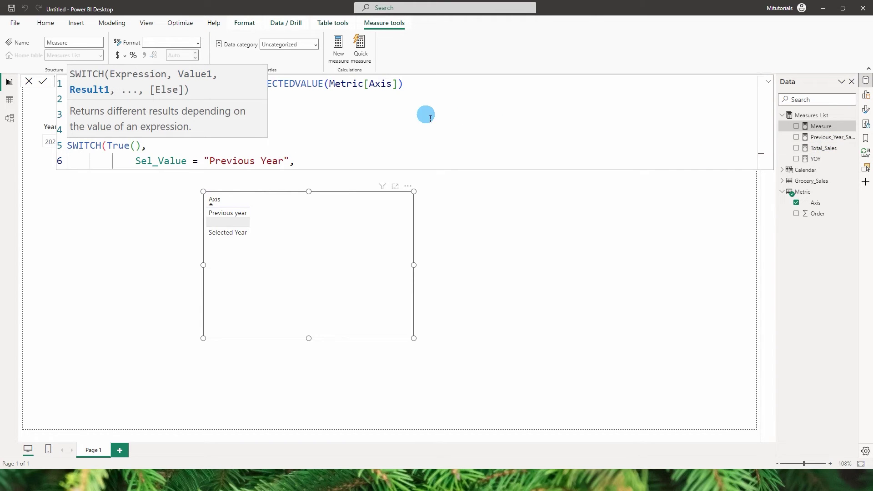
type("[Previous_Year_Sales]")
key("Tab")
type(",")
- Add a SWITCH case that returns [Total_Sales] when Sel_Value = "Selected Year"
key("Return")
type("Sel")
key("Tab")
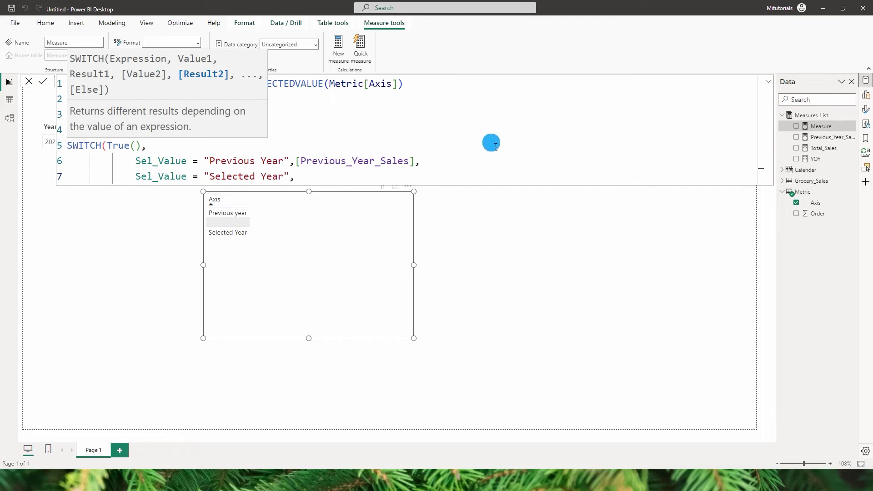
type("tota")
key("Up")
key("Tab")
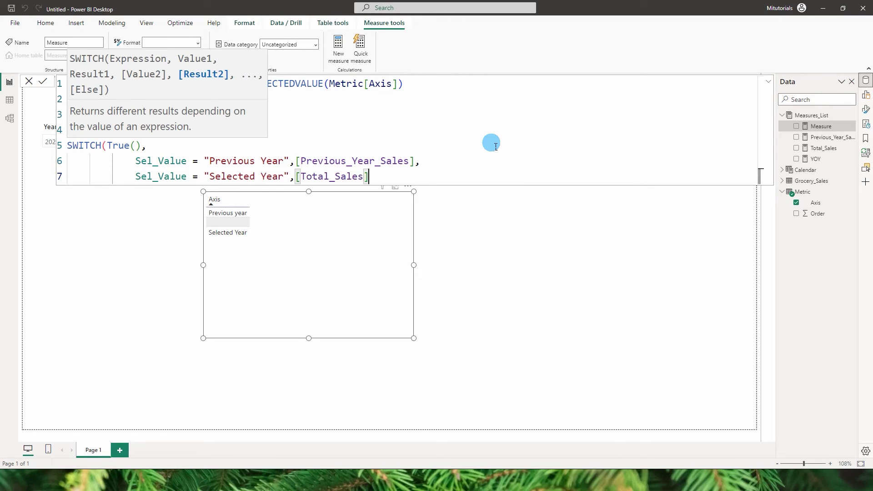
- Finish the SWITCH function with BLANK() as the fallback result and commit the Dynamic_Sales measure
type(",")
key("Return")
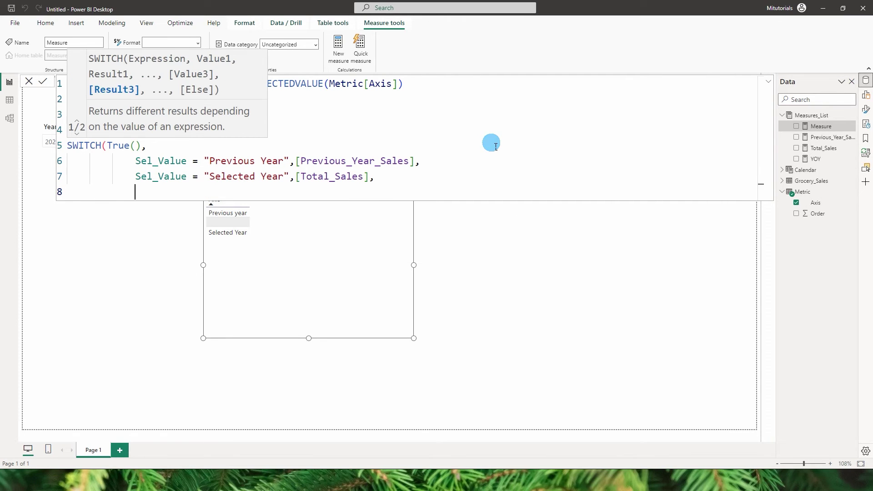
type("bla")
key("Tab")
type("))")
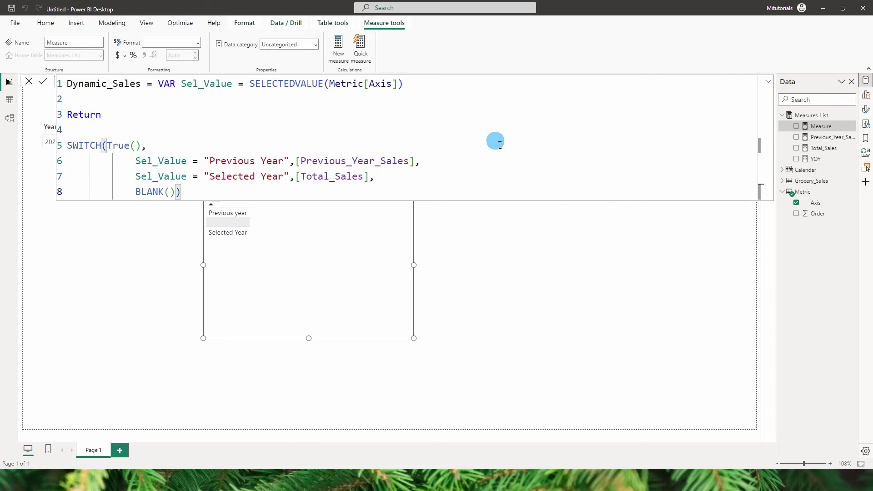
left_click(43, 81)
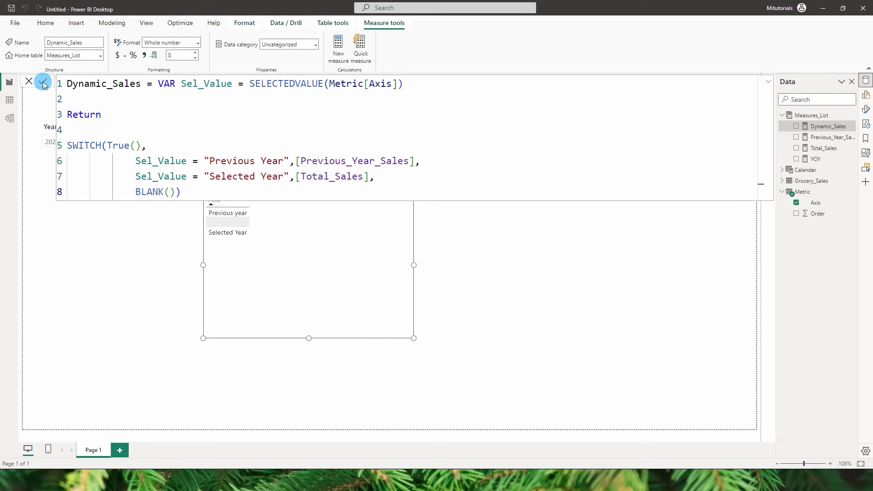
- Add the Dynamic_Sales measure to the Axis visual and display the visual as a table
left_click_drag(824, 127, 348, 262)
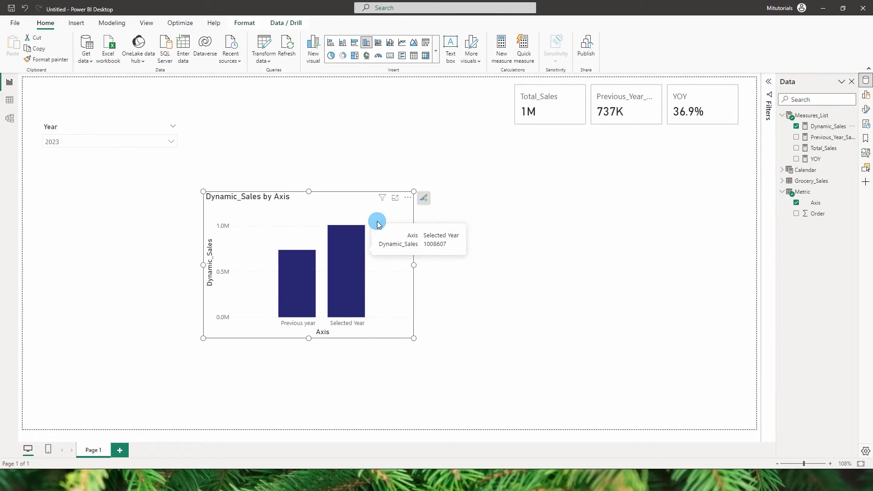
left_click(413, 56)
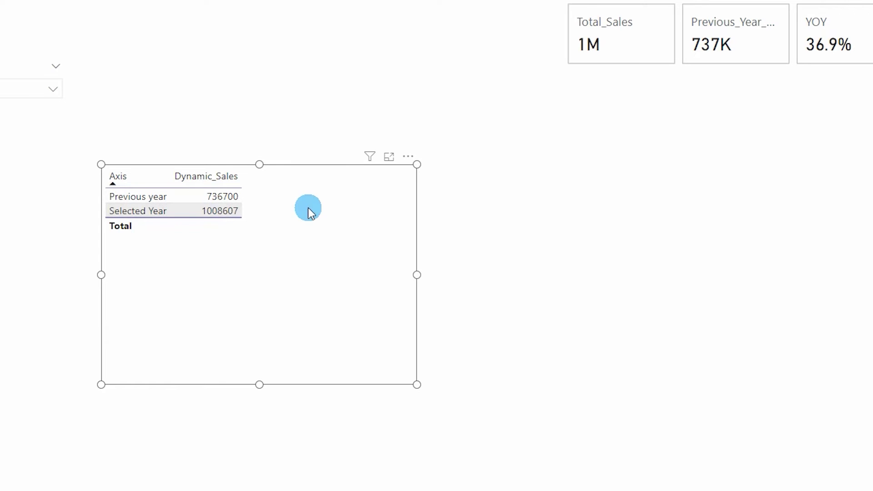
- Turn on "Show items with no data" for the Axis field of the Dynamic_Sales table visual
left_click(862, 21)
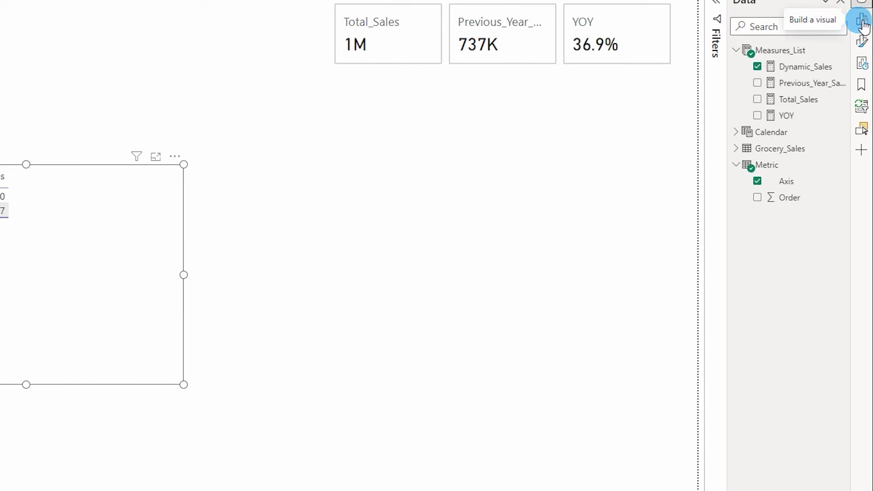
left_click_drag(788, 121, 764, 97)
right_click(762, 96)
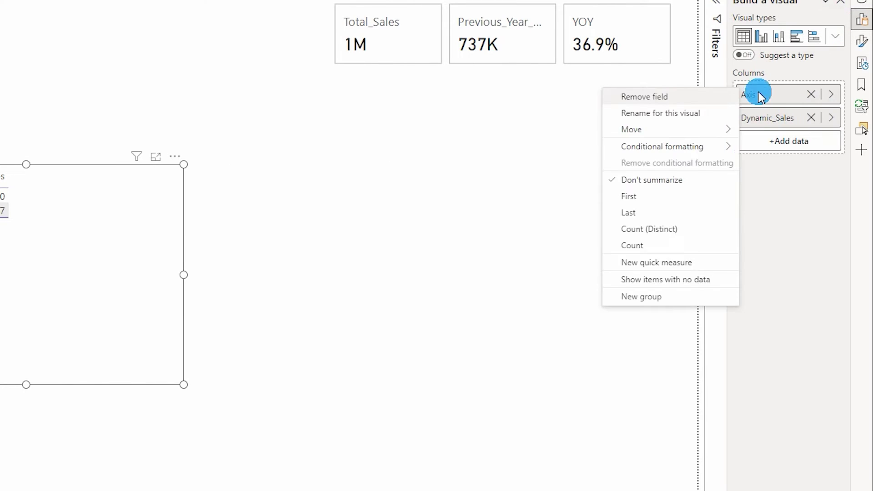
left_click(674, 280)
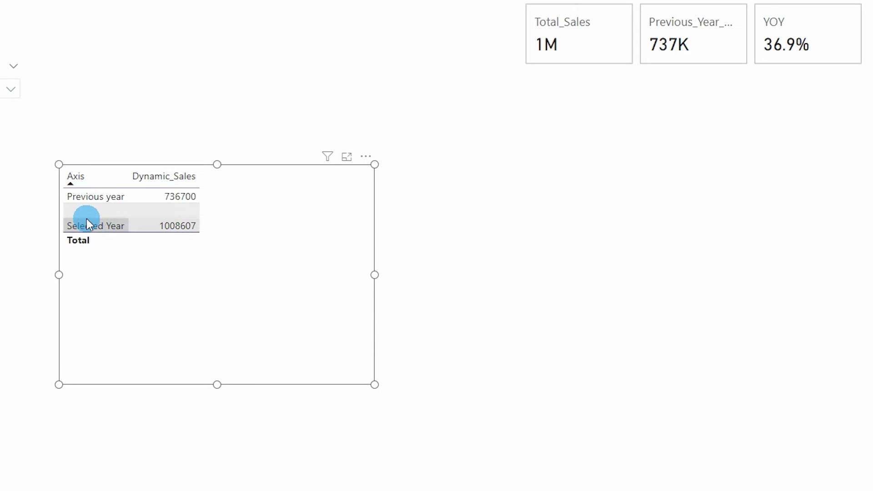
left_click(168, 214)
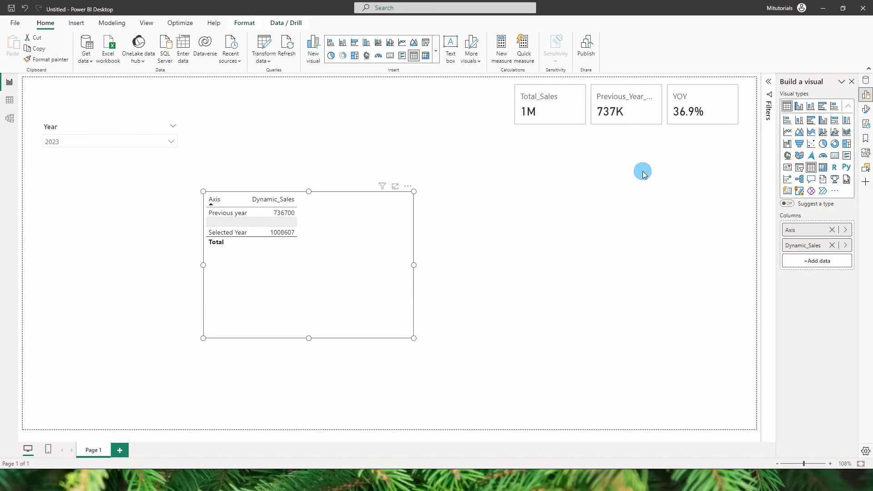
- Convert the table to a line and clustered column chart, enlarge and reposition it, and turn on its data labels
left_click(836, 133)
left_click_drag(431, 350, 539, 427)
mouse_move(356, 182)
left_mouse_down()
mouse_move(345, 176)
mouse_move(354, 166)
left_mouse_up()
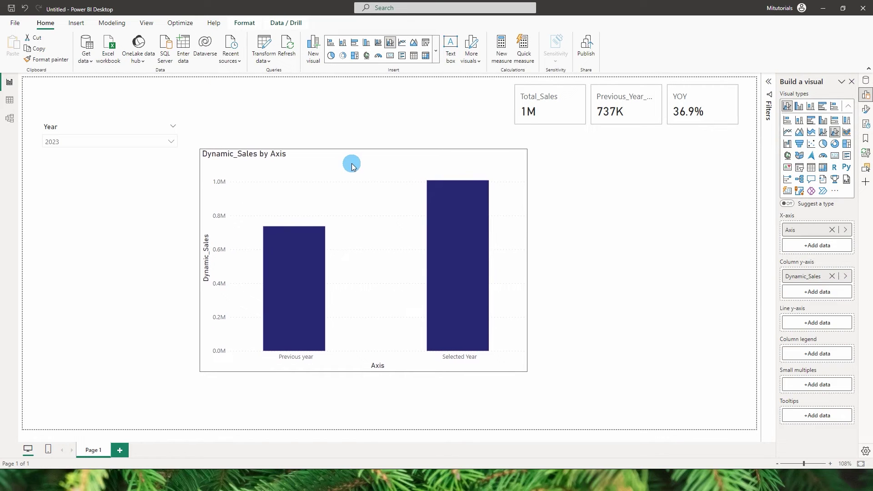
left_click(537, 155)
left_click(556, 224)
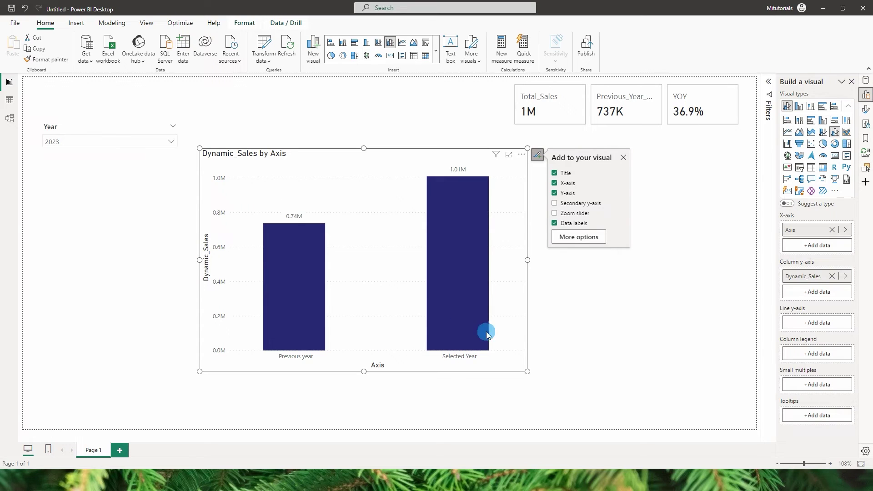
mouse_move(465, 337)
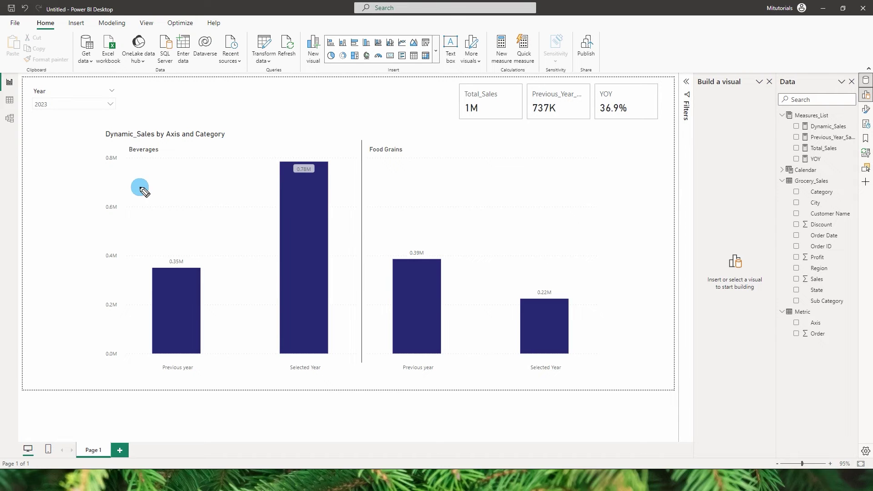
mouse_move(112, 134)
left_mouse_down()
mouse_move(72, 195)
mouse_move(85, 349)
left_mouse_up()
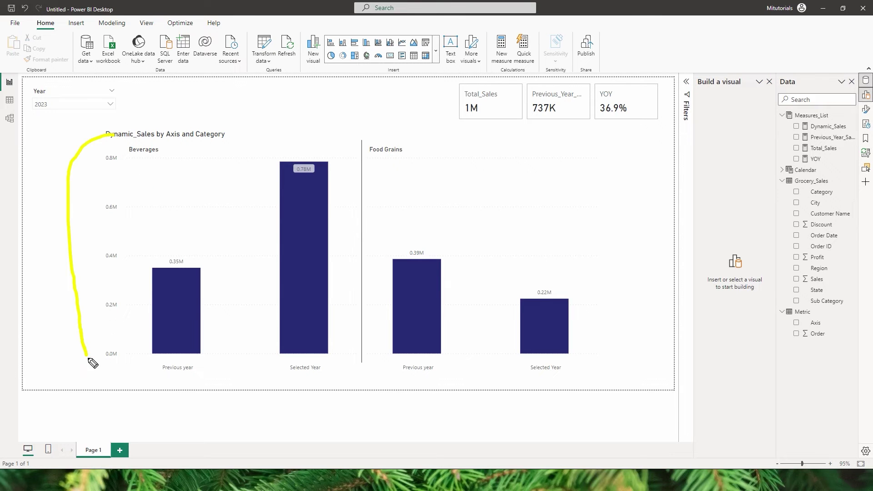
left_click_drag(152, 256, 129, 146)
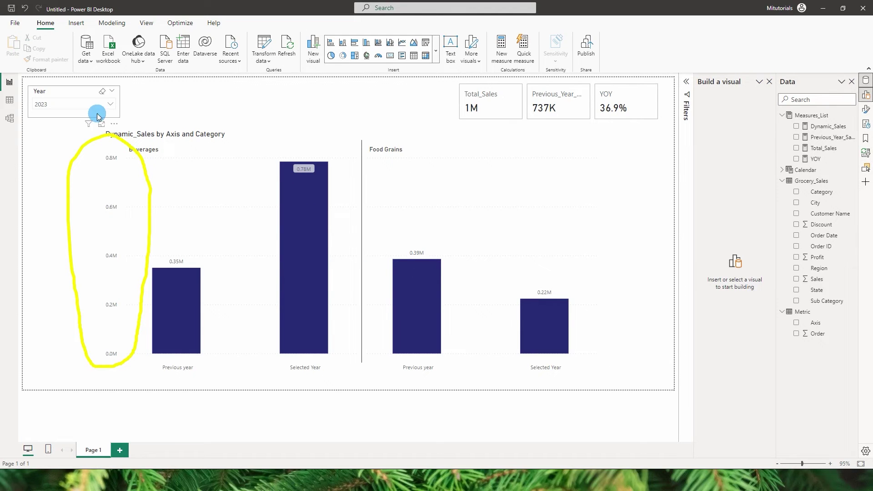
- Compare the category columns for other years by switching the Year slicer to 2022 and 2021, and return it to 2023
left_click(110, 104)
left_click(61, 145)
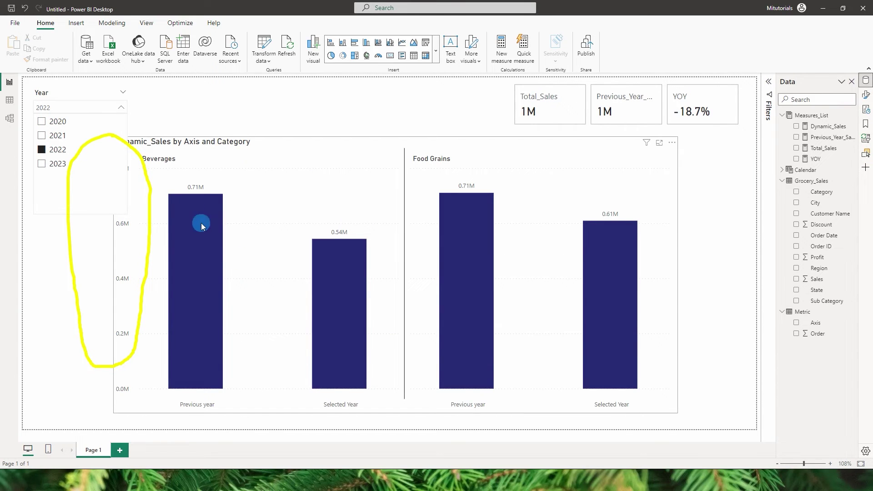
left_click(46, 137)
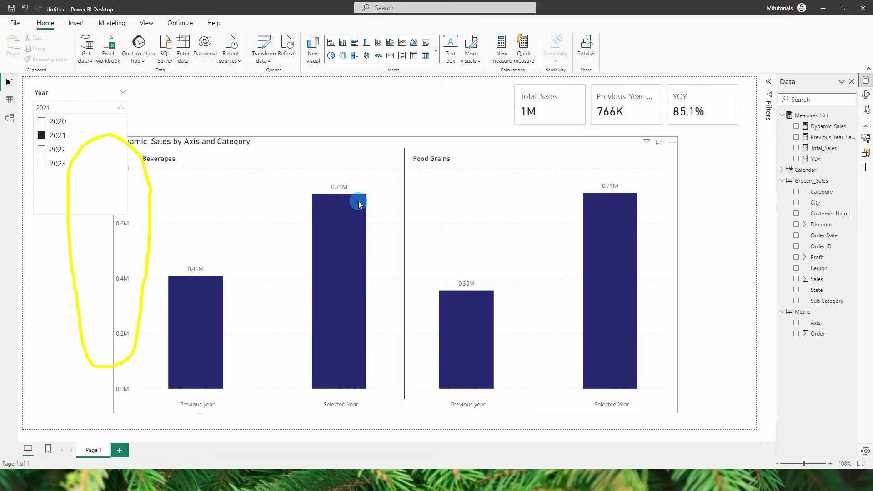
left_click(201, 173)
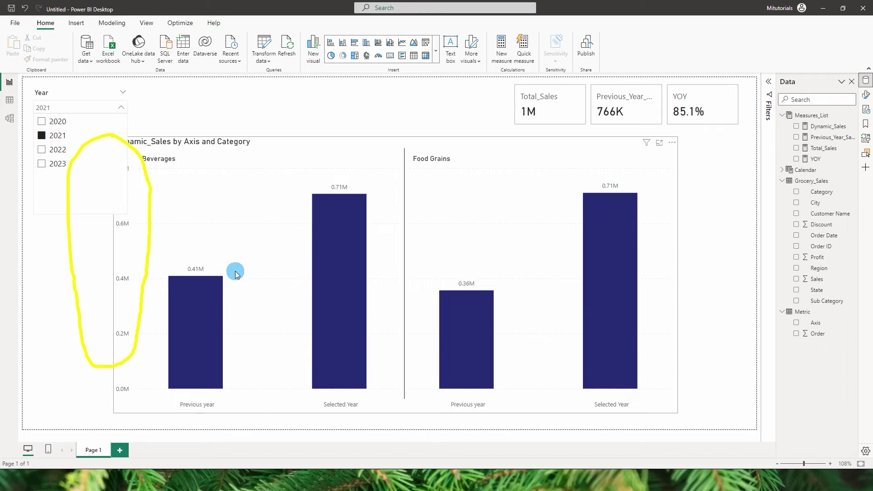
left_click(119, 108)
left_click(118, 179)
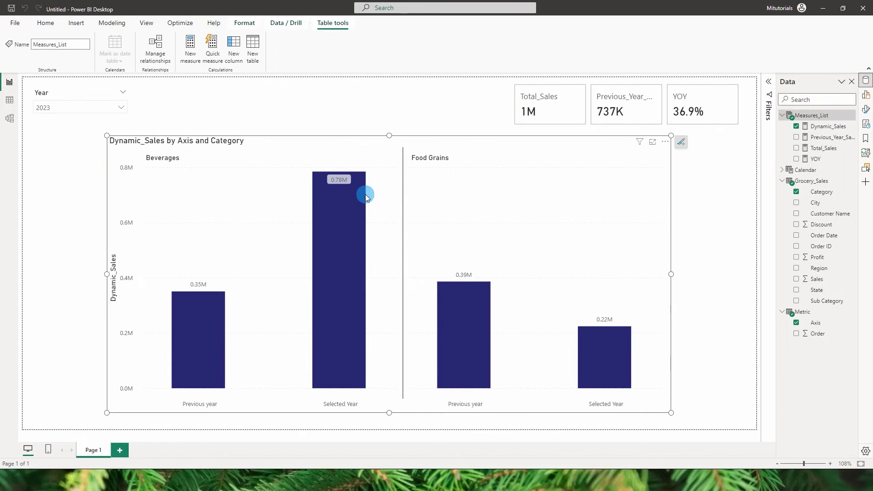
mouse_move(351, 205)
mouse_move(319, 177)
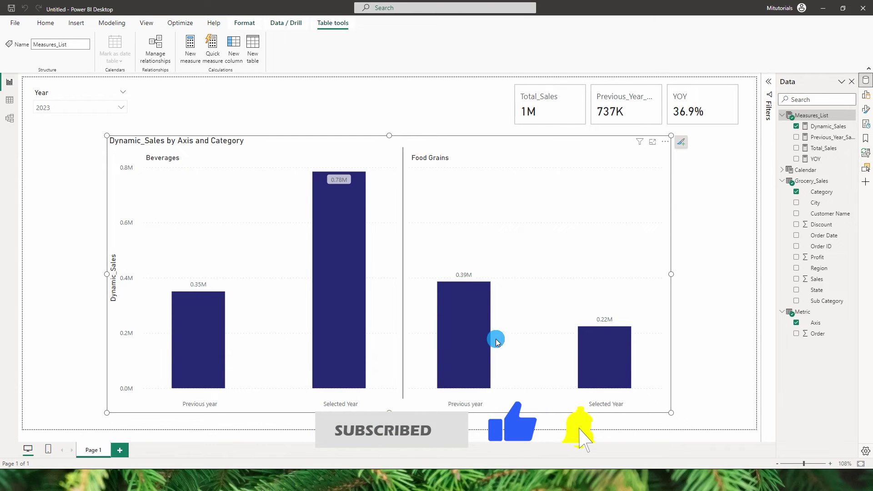
mouse_move(468, 332)
mouse_move(365, 335)
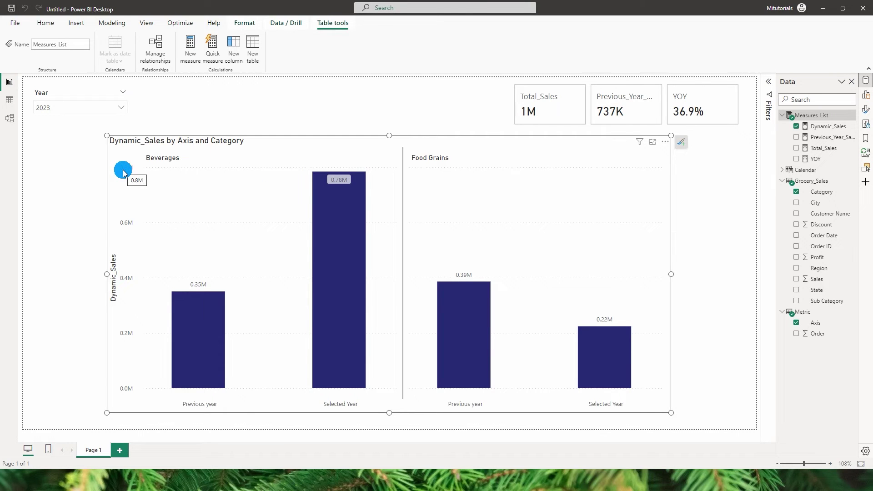
- Create a new measure named Y_Axis_Range in the Measures_List table and start its formula with a VAR declaration
left_click(852, 119)
left_click(799, 137)
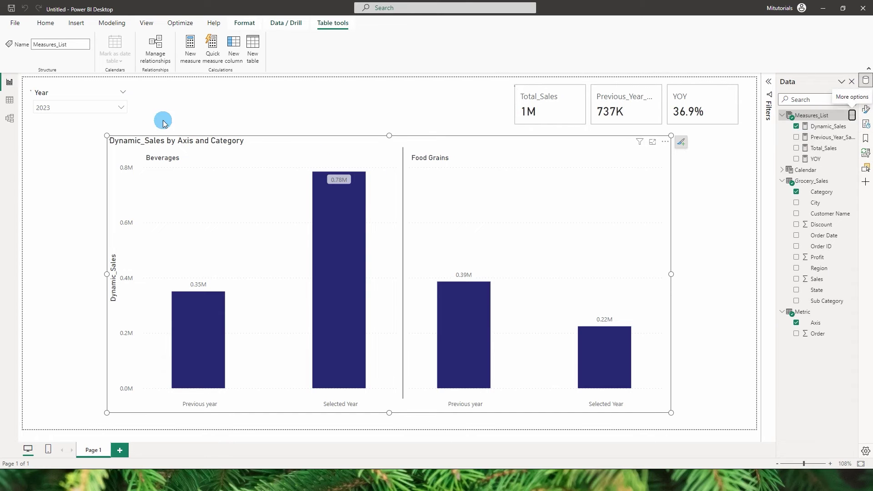
type("Y_Axis_")
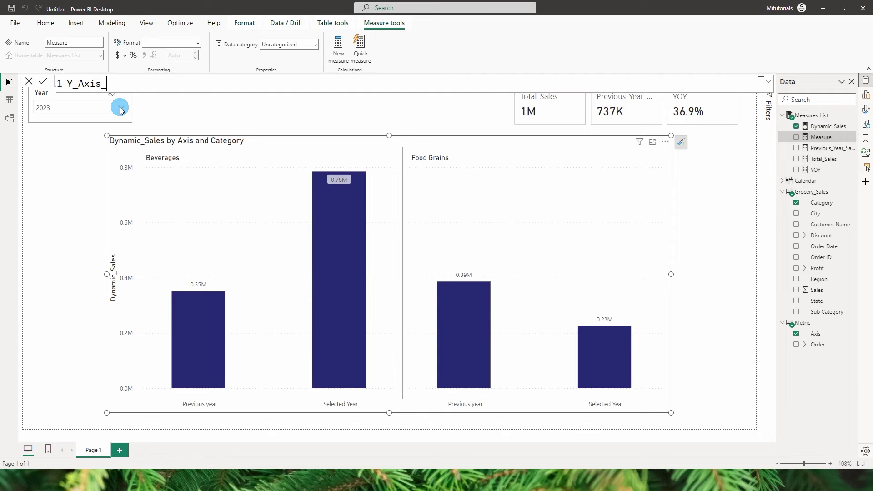
type("Range = VAR ")
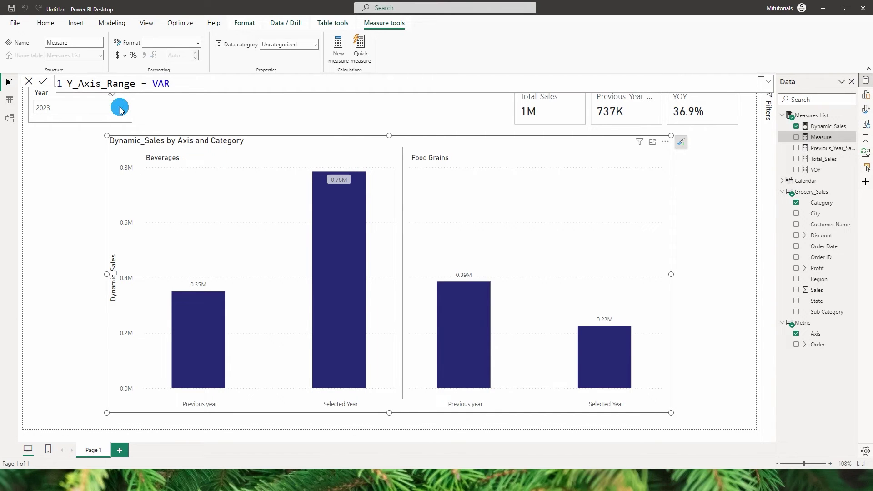
- Define the variable Sel_Category as ALLSELECTED(Grocery_Sales[Category]) in the Y_Axis_Range formula
type("Sel_Ca")
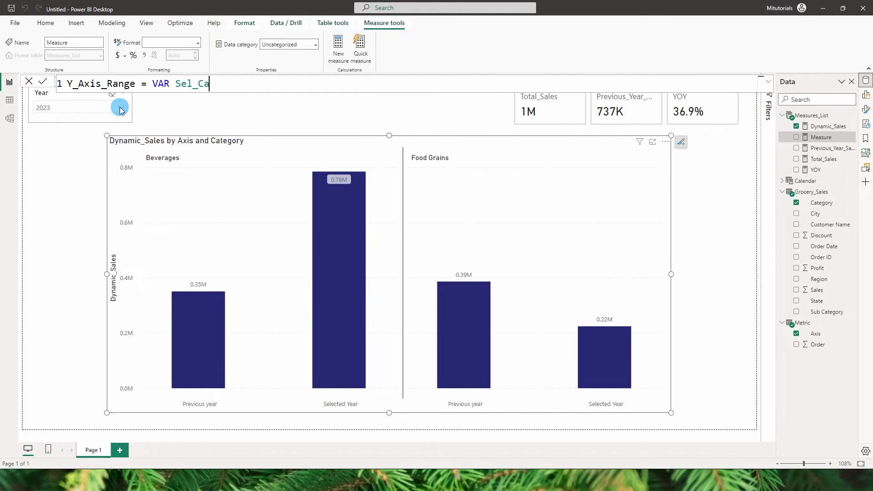
type("tegory = All")
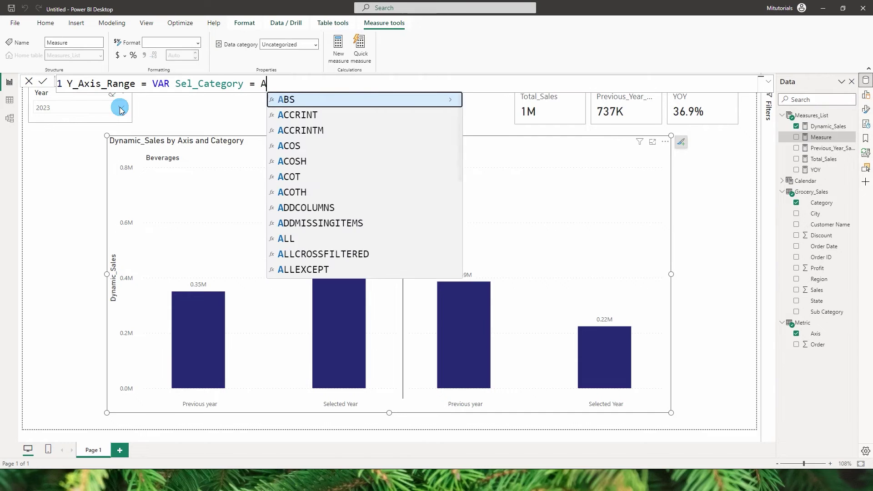
key("Down")
key("Down")
key("Down")
key("Down")
key("Down")
key("Up")
key("Tab")
type("Cate")
key("Tab")
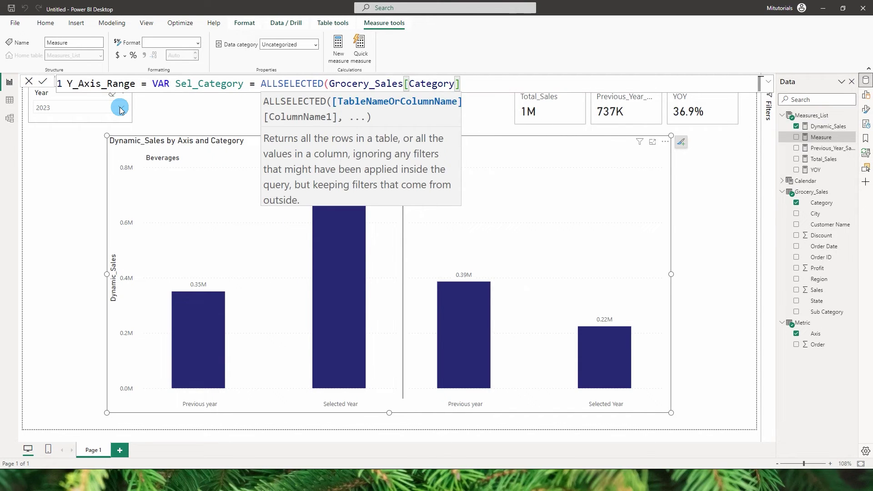
type(")")
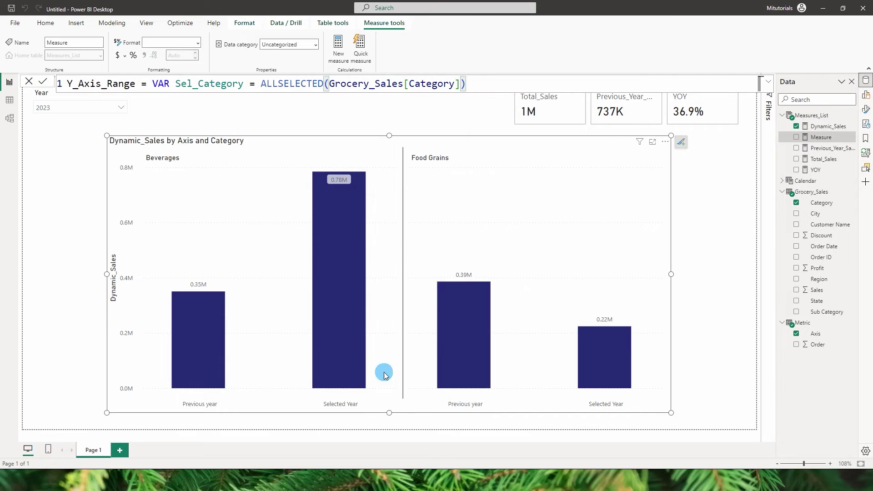
- Add a second variable MAX_PY = MAXX(Sel_Category,[Previous_Year_Sales]) below a blank line
key("shift+Return")
key("shift+Return")
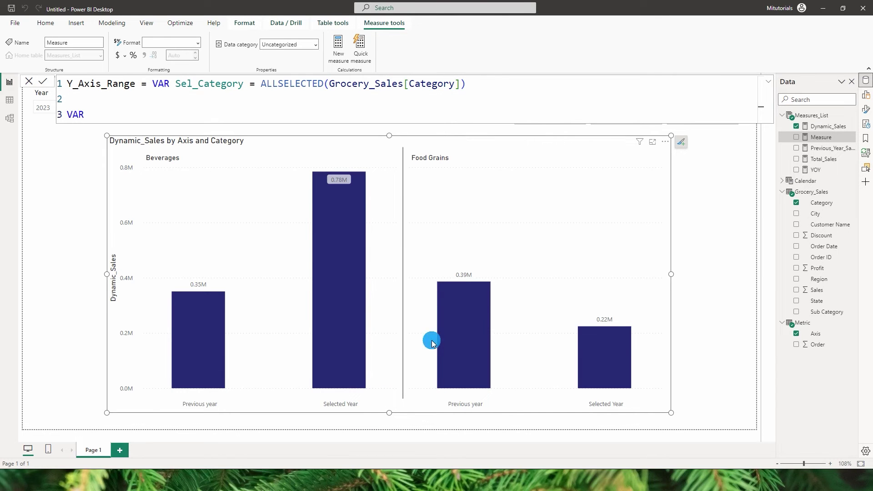
type("VAR MAX_PY = MAXX")
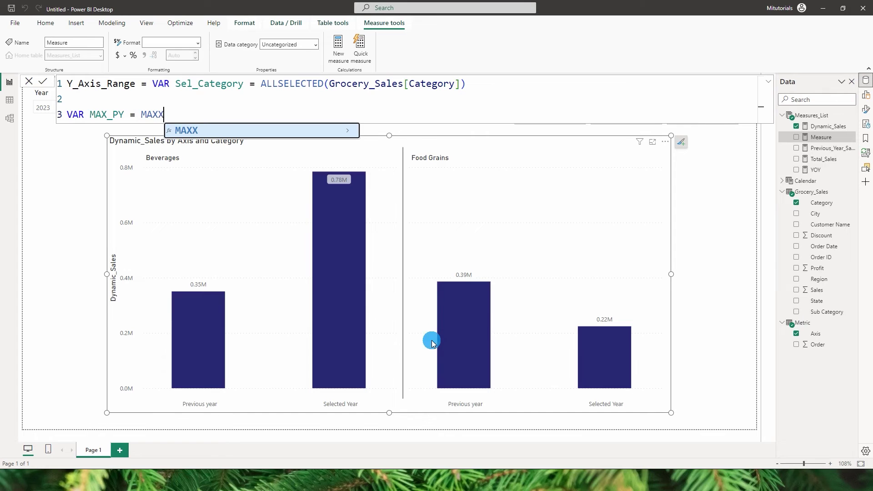
type("(Sel")
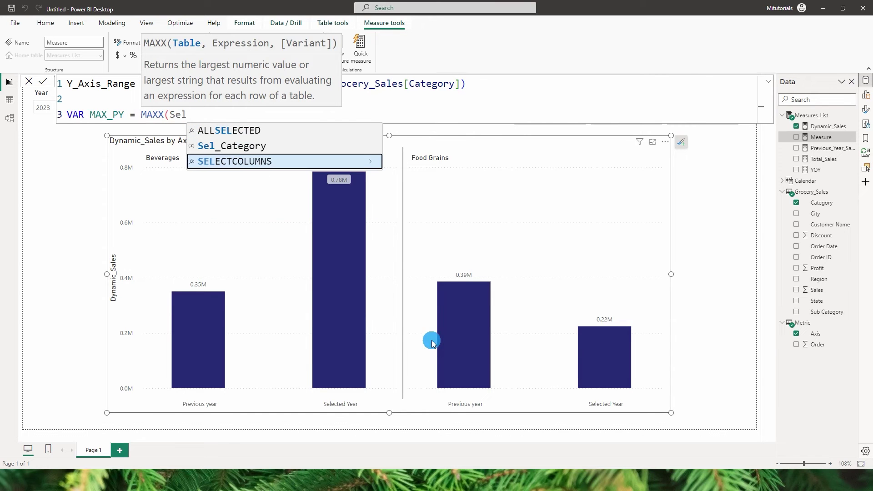
key("Up")
key("Tab")
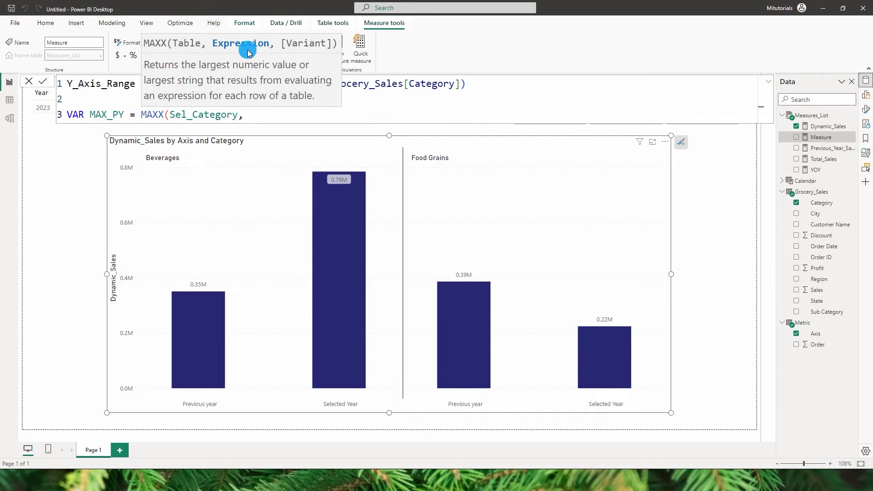
type("pre")
key("Up")
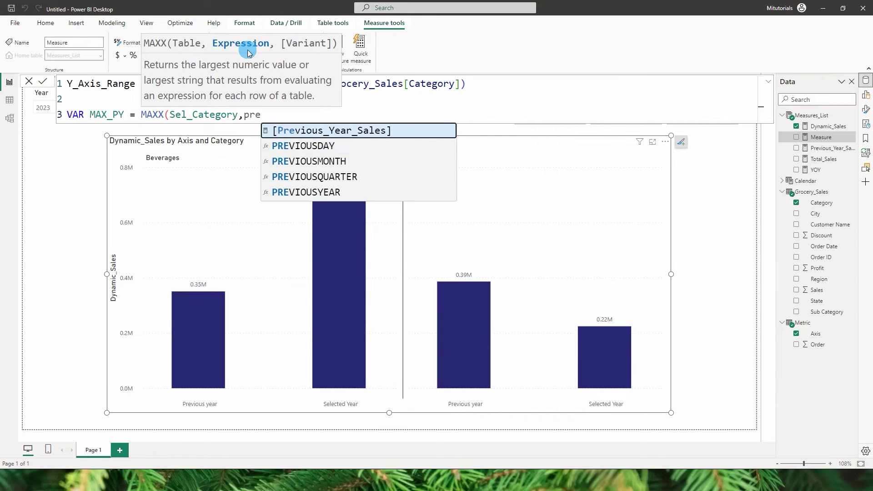
key("Tab")
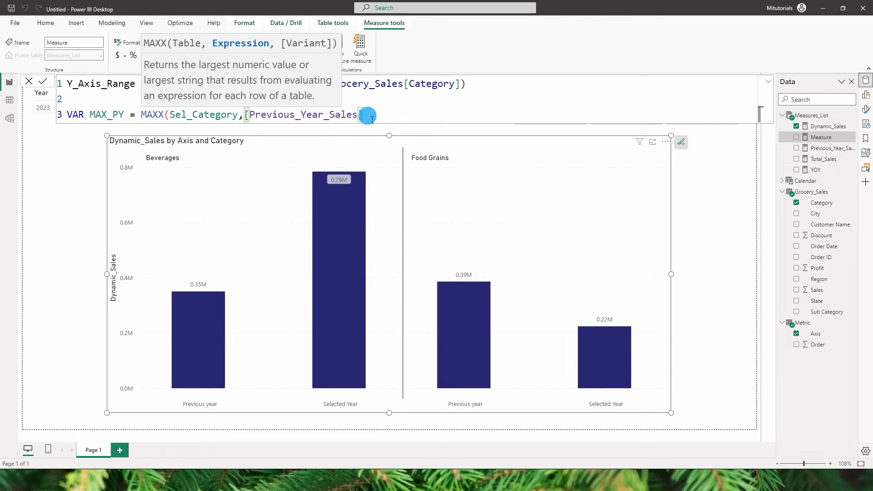
type(")")
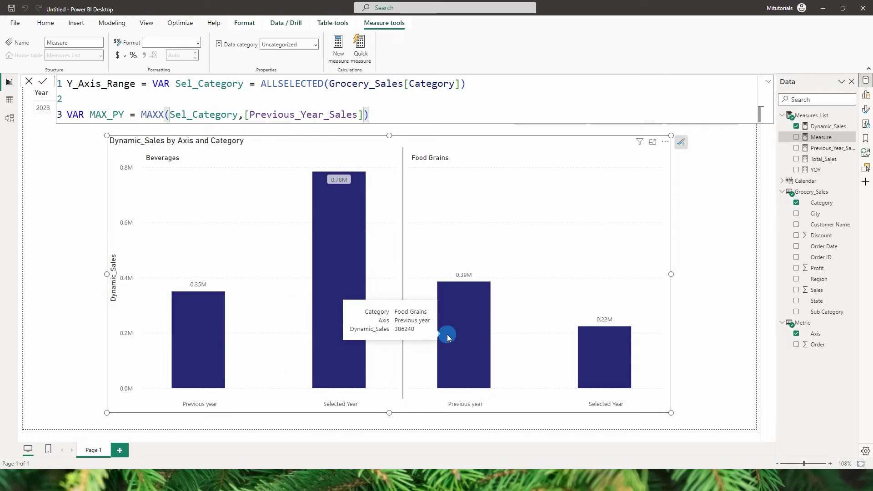
- Return MAX_PY as the result of the formula and commit the Y_Axis_Range measure
mouse_move(206, 322)
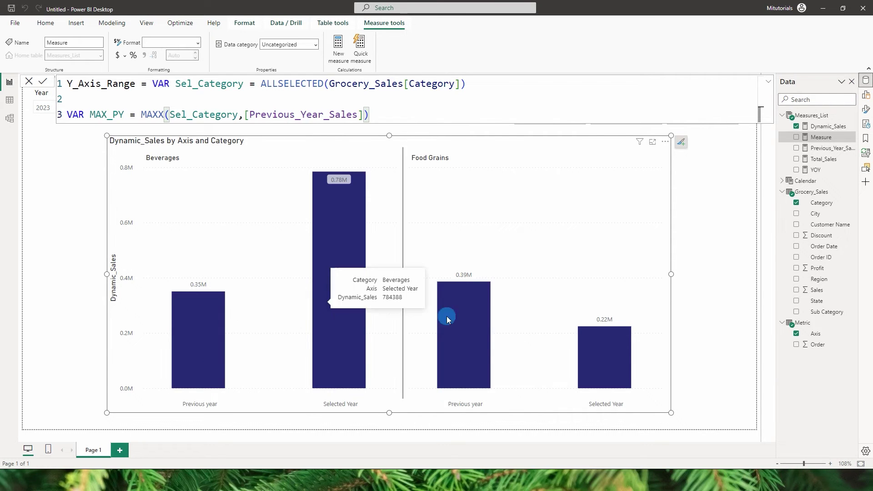
key("shift+Return")
key("shift+Return")
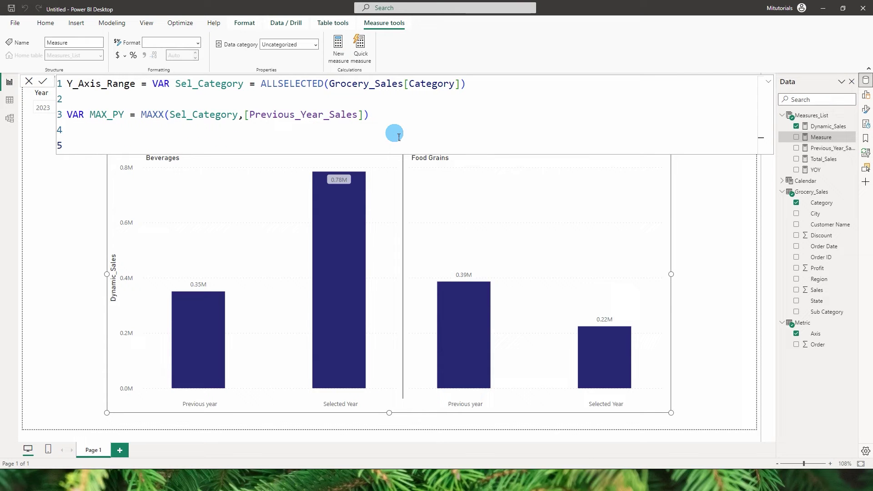
type("Return ")
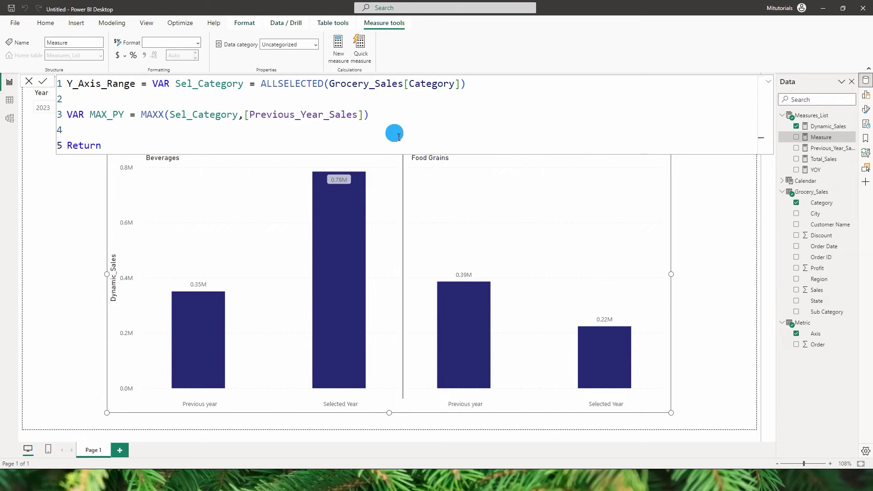
type("MAX")
key("Down")
key("Tab")
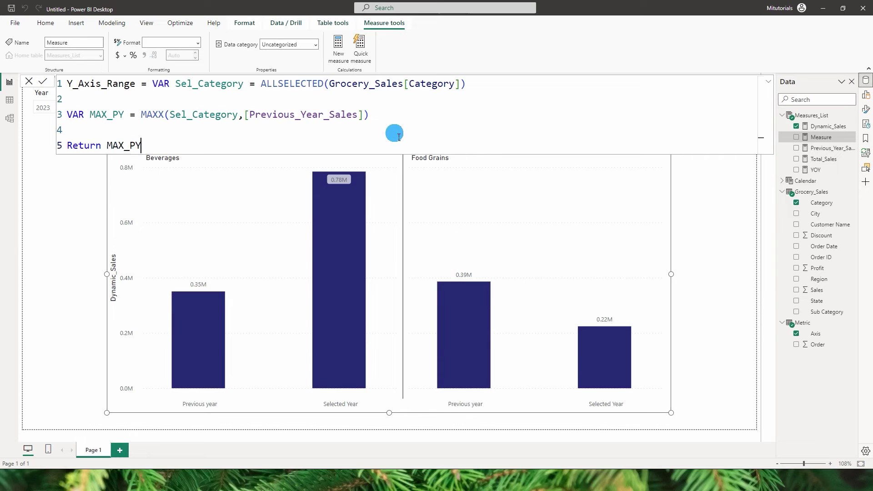
key("Return")
- Show the Y_Axis_Range measure in a new card visual beside the column chart
left_click(565, 181)
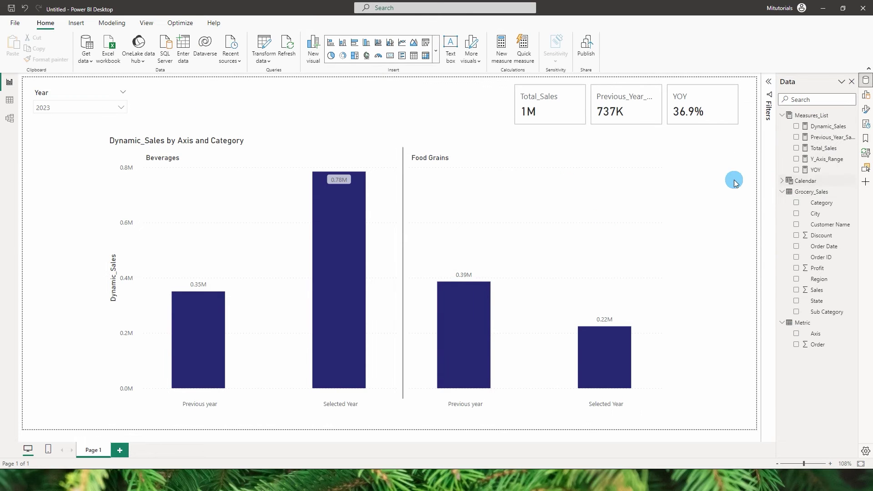
left_click(796, 159)
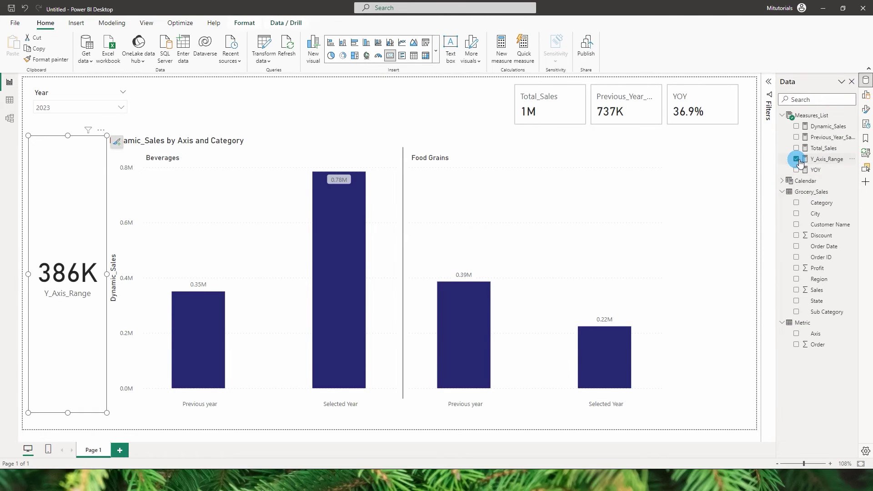
- Shrink the Y_Axis_Range card and place it over the chart's upper-right corner, below the YOY card
left_click_drag(67, 135, 68, 335)
left_click_drag(87, 380, 663, 182)
left_click_drag(686, 216, 735, 253)
left_click(673, 210)
- Filter the report by Year to 2022 and to 2021 in turn, checking the Y_Axis_Range card against the columns
left_click(62, 108)
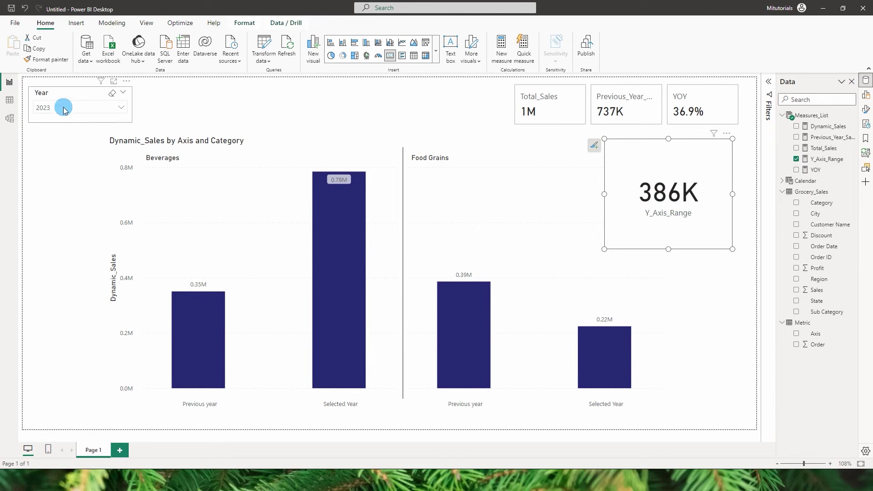
left_click(59, 150)
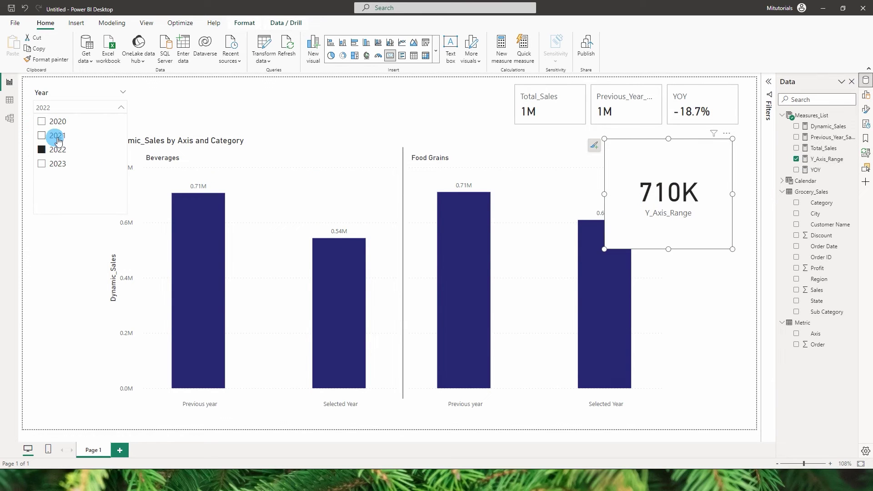
left_click(58, 136)
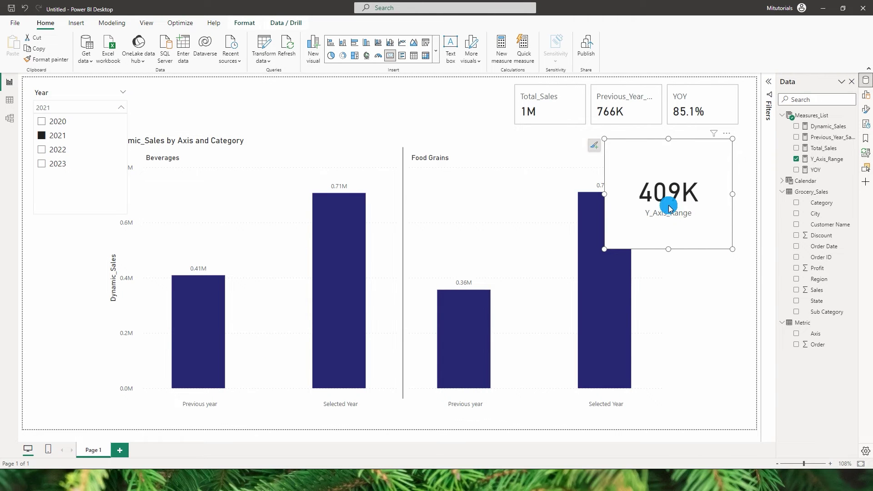
- Add a variable MAX_CY = MAXX(Sel_Category,[Total_Sales]) directly below MAX_PY in the Y_Axis_Range formula
left_click(826, 159)
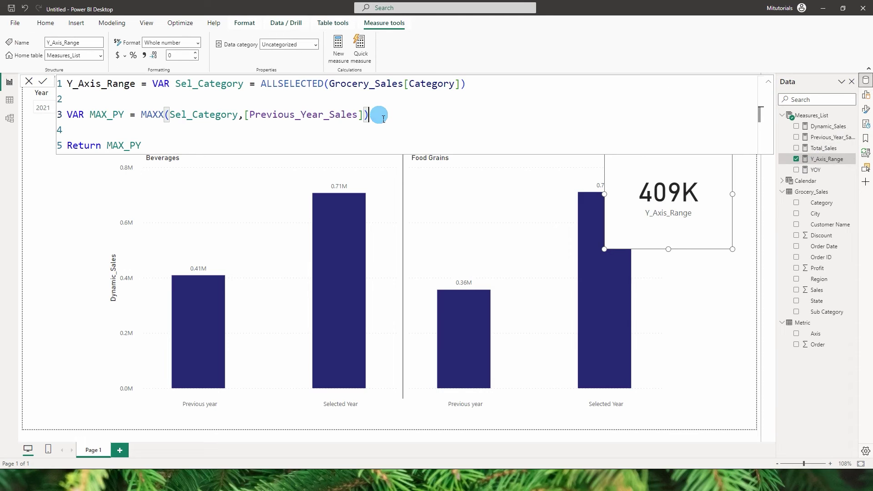
left_click(383, 119)
key("Down")
left_click(383, 118)
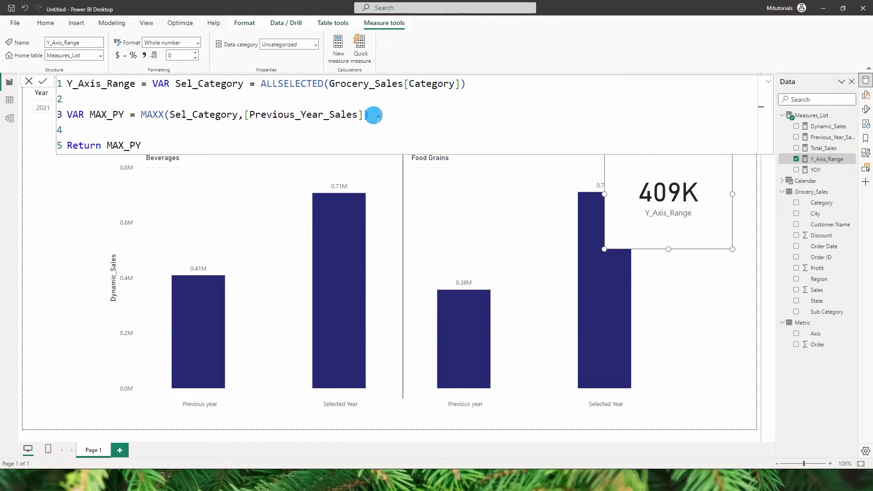
key("shift+alt+Down")
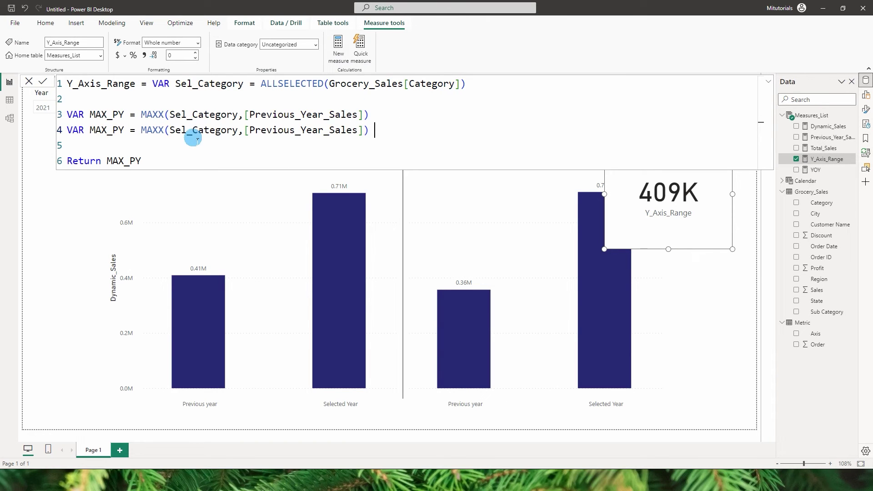
left_click_drag(124, 130, 113, 130)
type("CY")
left_click_drag(250, 131, 353, 131)
type("Total_Sales")
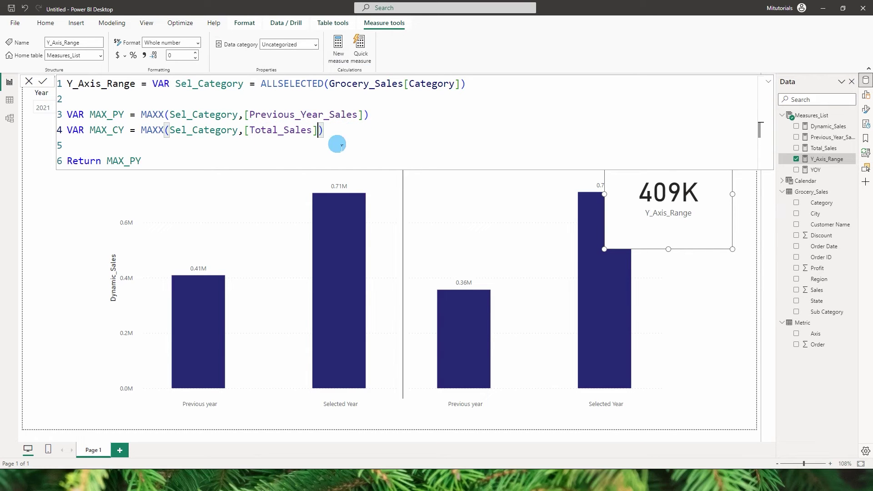
- Return MAX_CY as the result of the Y_Axis_Range formula and commit the measure
double_click(113, 134)
key("ctrl+c")
double_click(120, 160)
key("ctrl+v")
left_click(42, 83)
- Narrow the Y_Axis_Range card from its left side so it uncovers the Food Grains Selected Year column
left_click(657, 331)
left_click(614, 216)
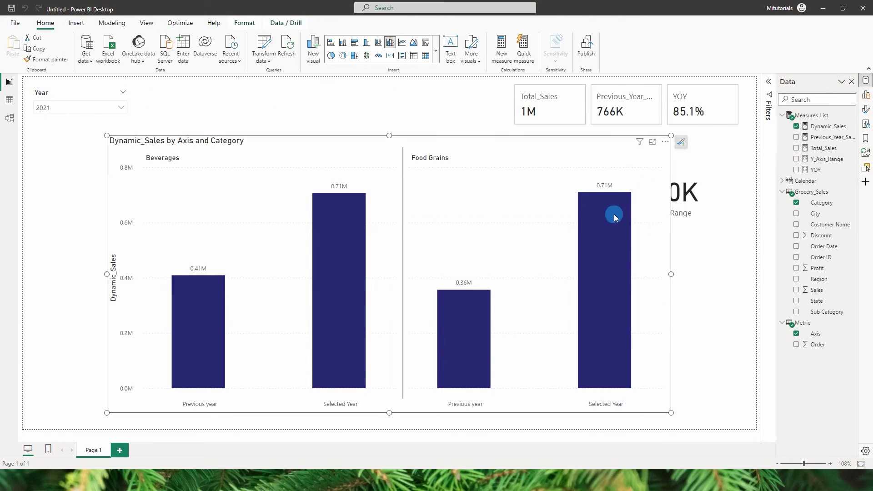
left_click(708, 214)
left_click_drag(607, 195, 642, 200)
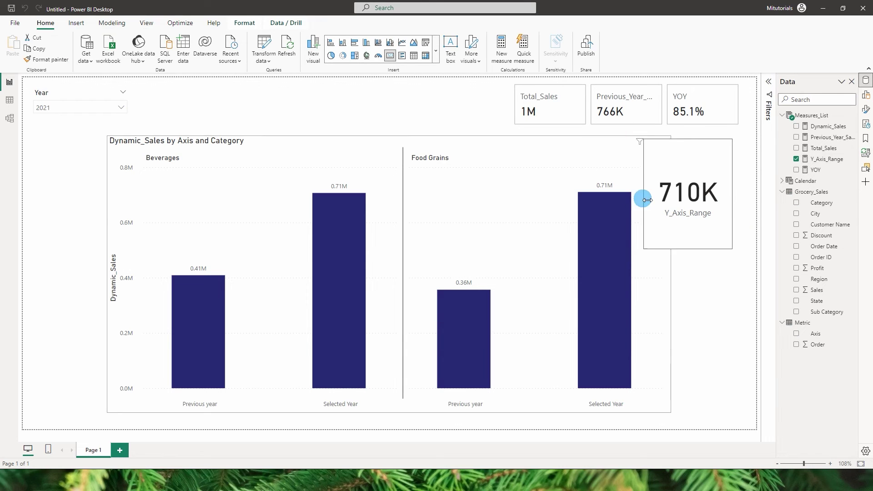
- Add a variable MAX_Value = MAX(MAX_PY,MAX_CY) below MAX_CY in the Y_Axis_Range formula
left_click(269, 139)
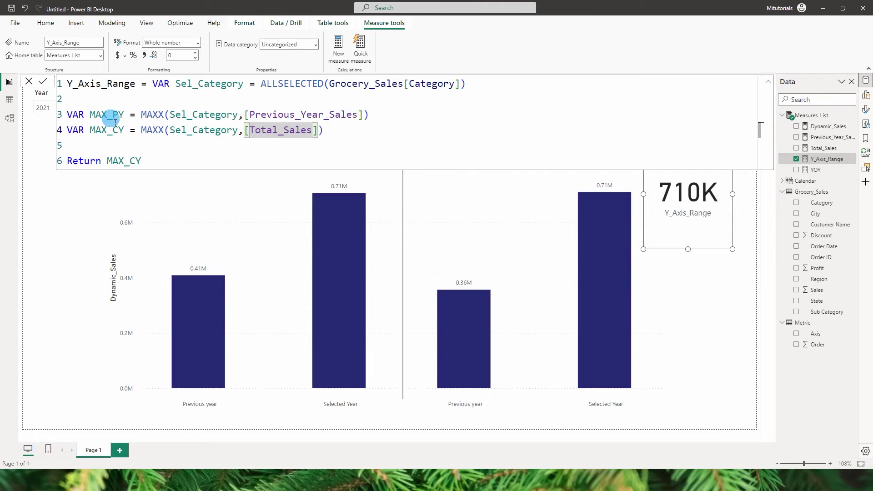
left_click(113, 145)
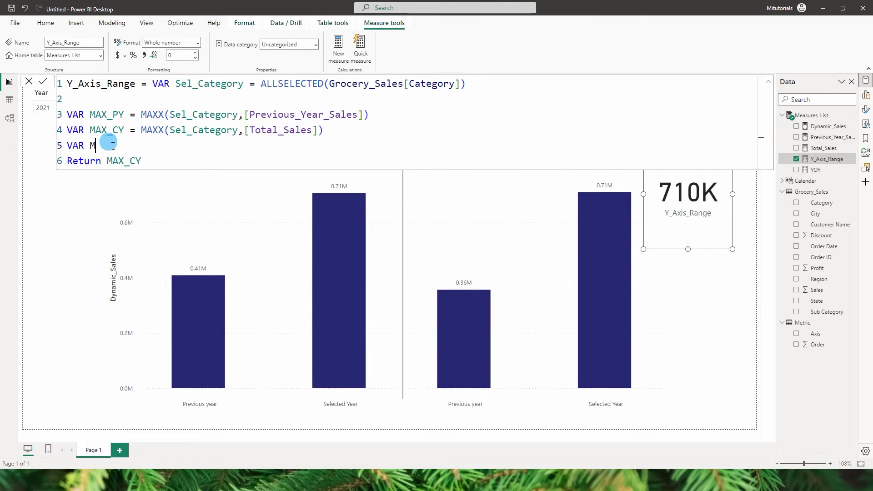
type("_Value = ")
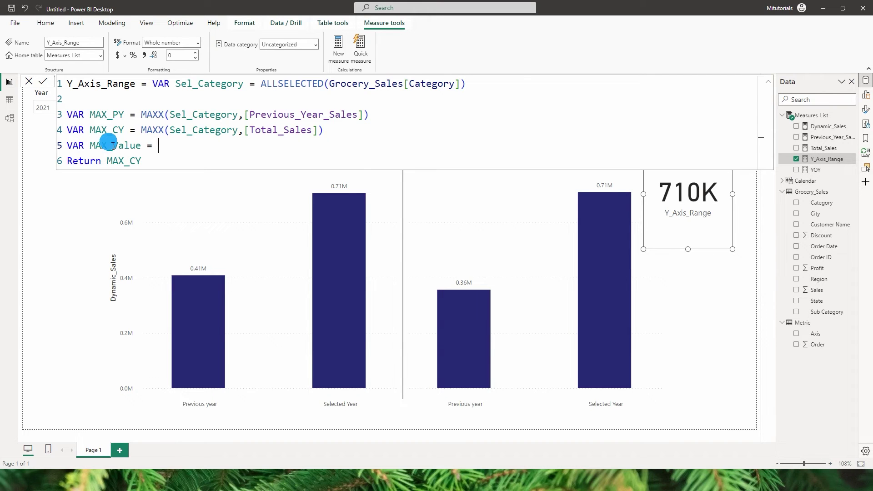
type("MAX(")
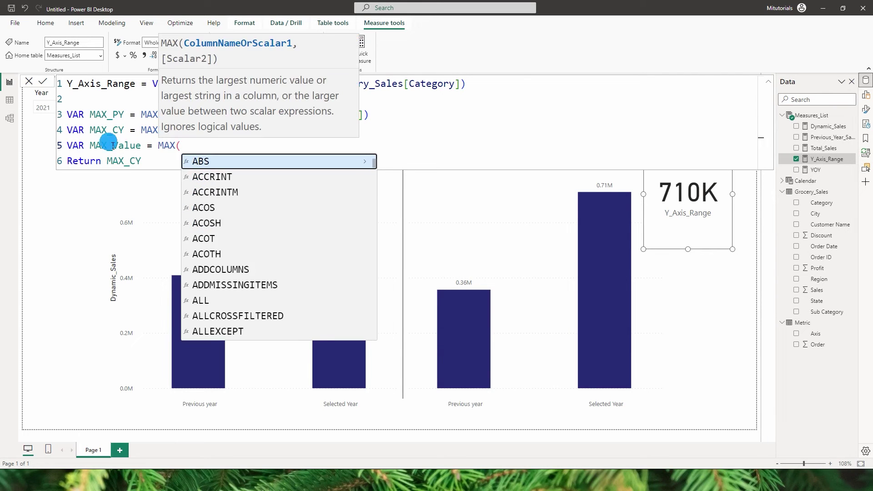
type("MAx")
key("Down")
key("Down")
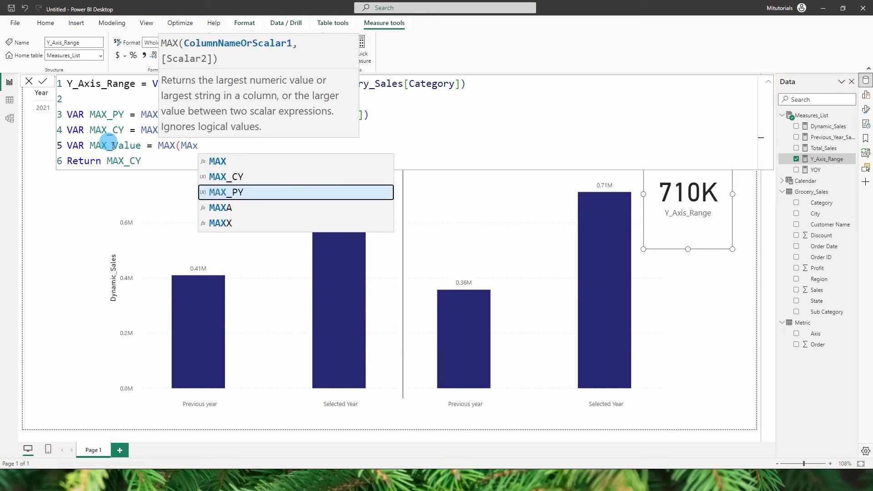
key("Tab")
type(",MAX")
key("Down")
key("Tab")
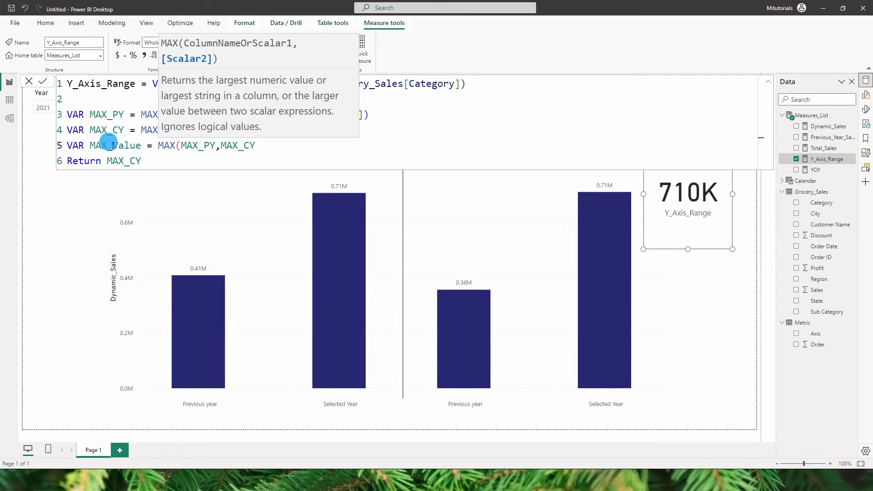
type(")")
- Return MAX_Value as the result of the Y_Axis_Range formula and commit the measure
double_click(116, 146)
key("ctrl+c")
double_click(124, 161)
key("ctrl+v")
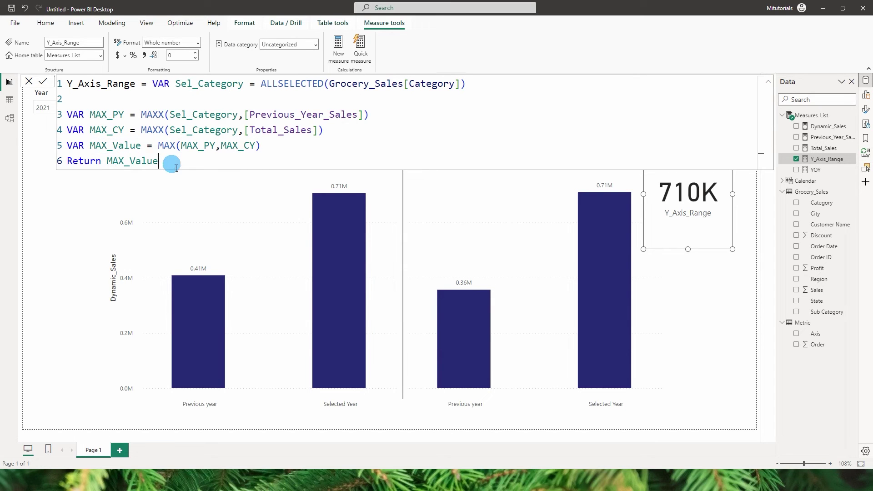
left_click(44, 83)
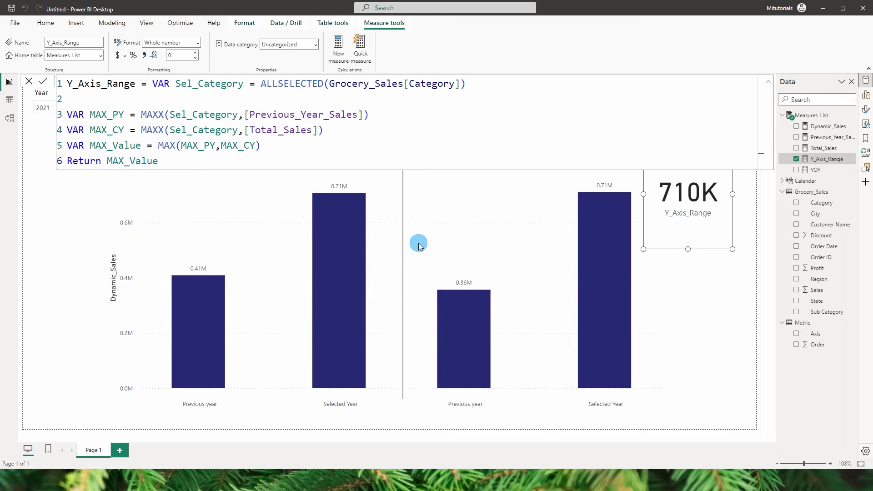
- Set the Year slicer to 2023 and compare the Y_Axis_Range card with the tallest column
left_click(691, 198)
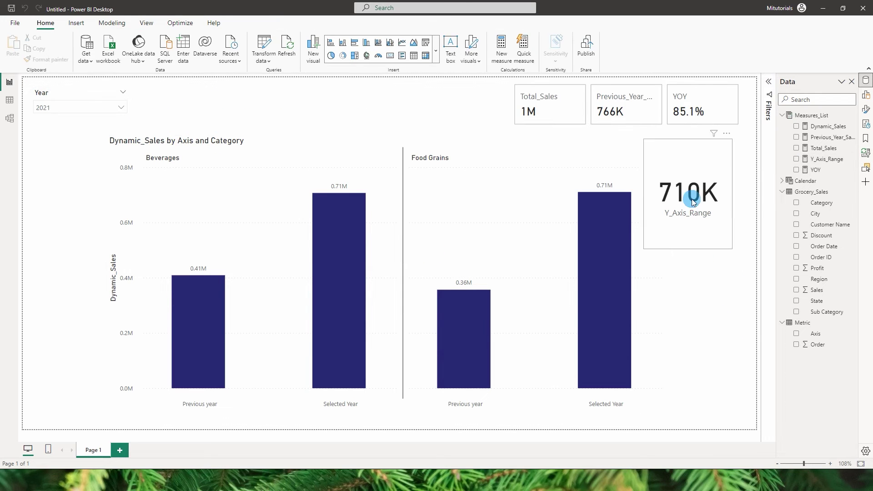
left_click(47, 106)
left_click(59, 163)
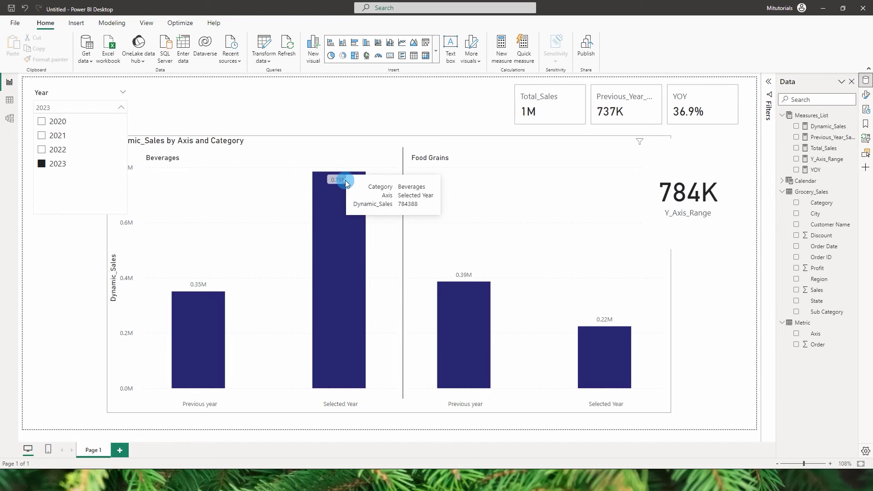
- Delete the Y_Axis_Range card from the report page
left_click(686, 201)
left_click(690, 209)
key("Delete")
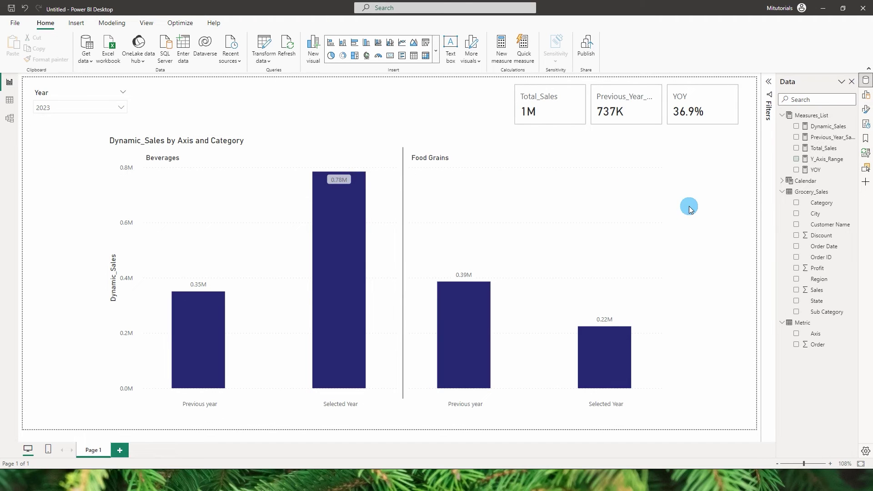
- Multiply the returned MAX_Value by 1.5 in the Y_Axis_Range formula and commit the measure
left_click(818, 126)
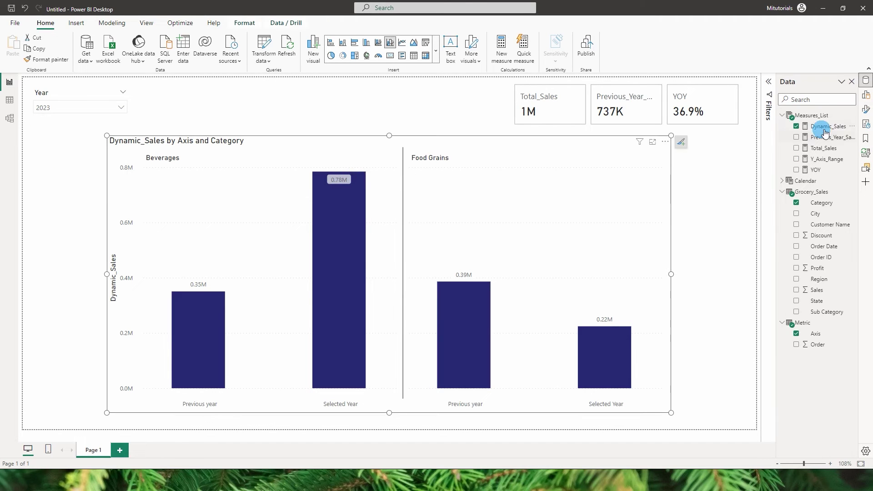
left_click(827, 158)
left_click(196, 163)
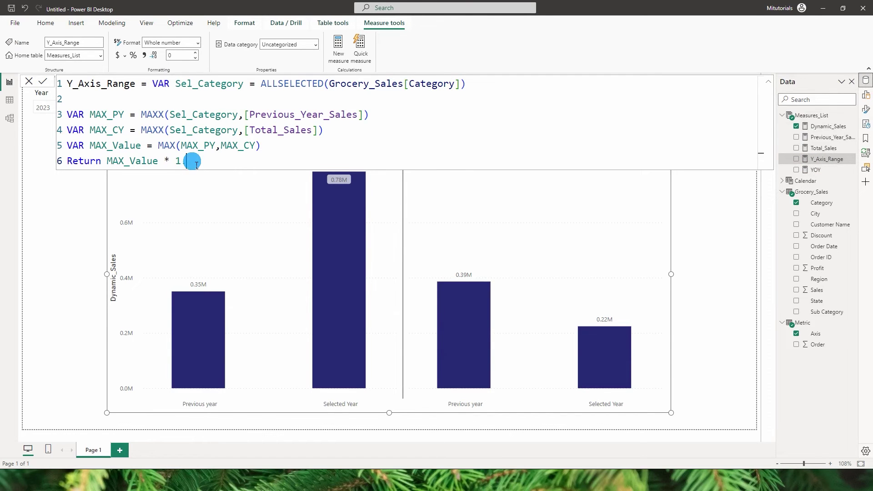
left_click(43, 81)
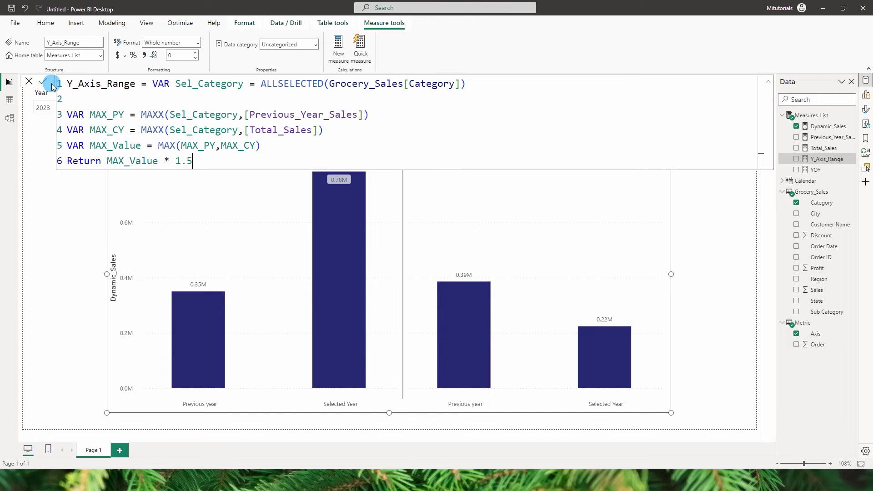
left_click(66, 232)
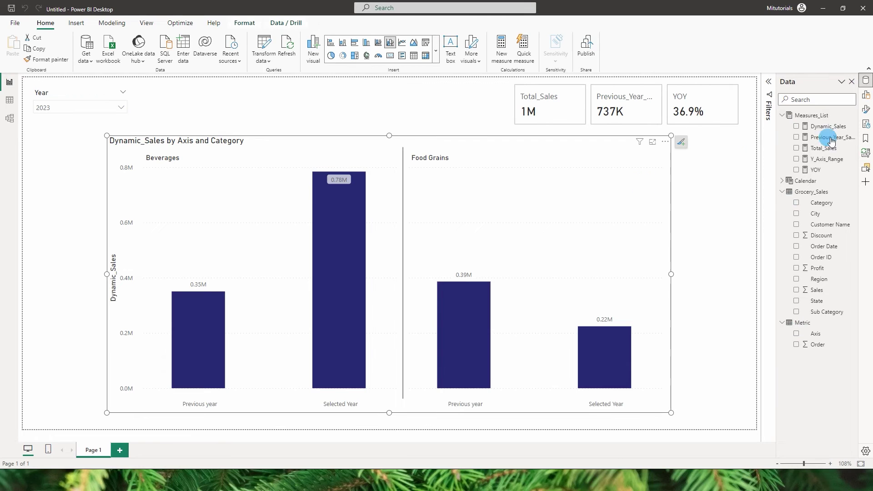
- Base the column chart's y-axis range maximum on the field value of the Y_Axis_Range measure through conditional formatting
left_click(866, 96)
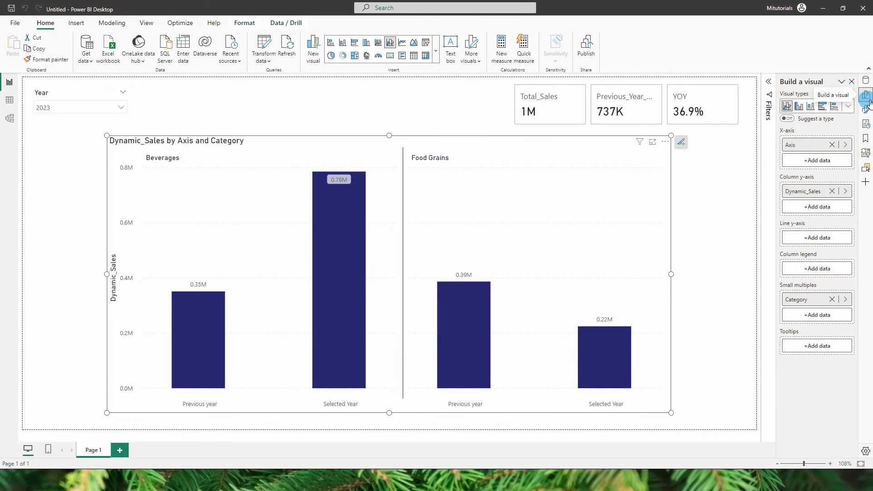
left_click(866, 108)
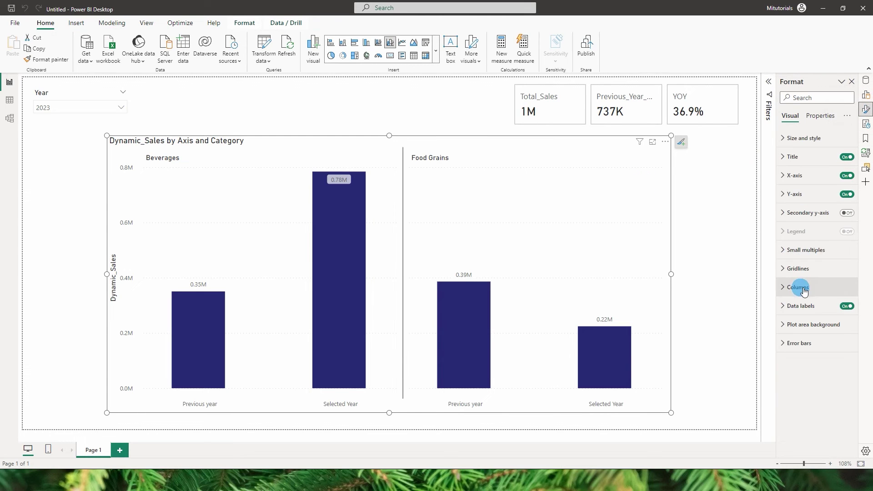
left_click(794, 194)
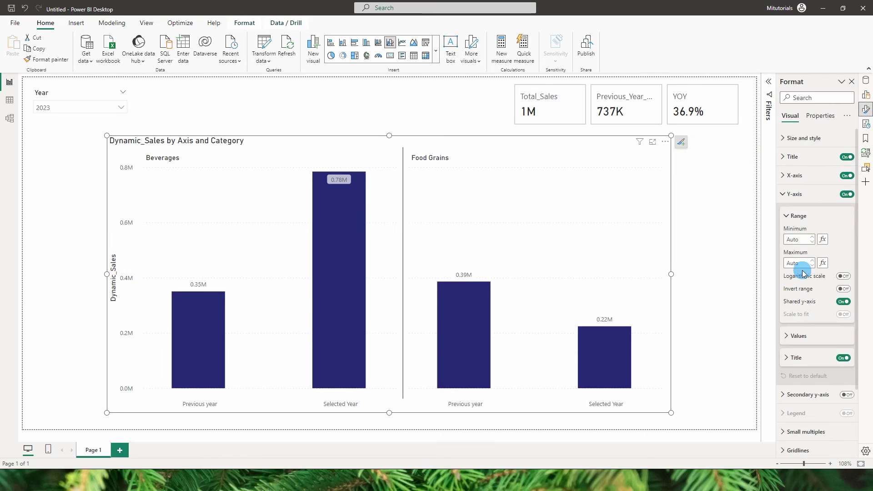
scroll(804, 278, "down", 2)
scroll(804, 280, "up", 1)
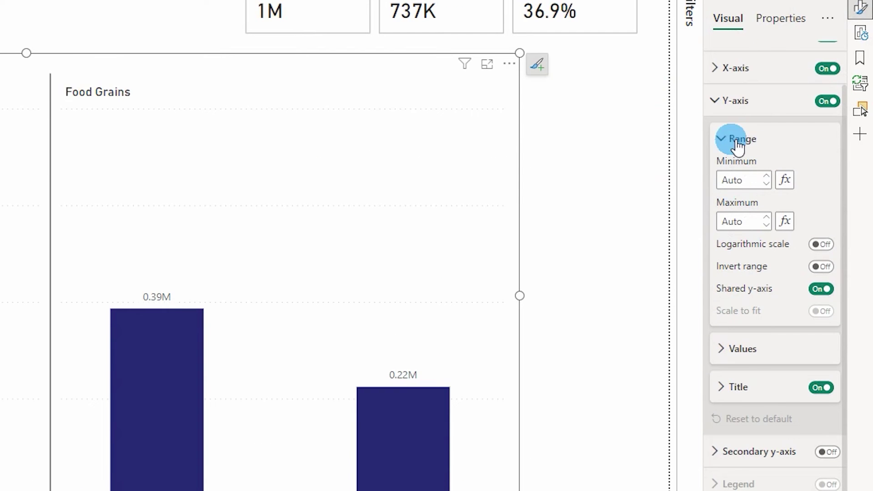
left_click(748, 223)
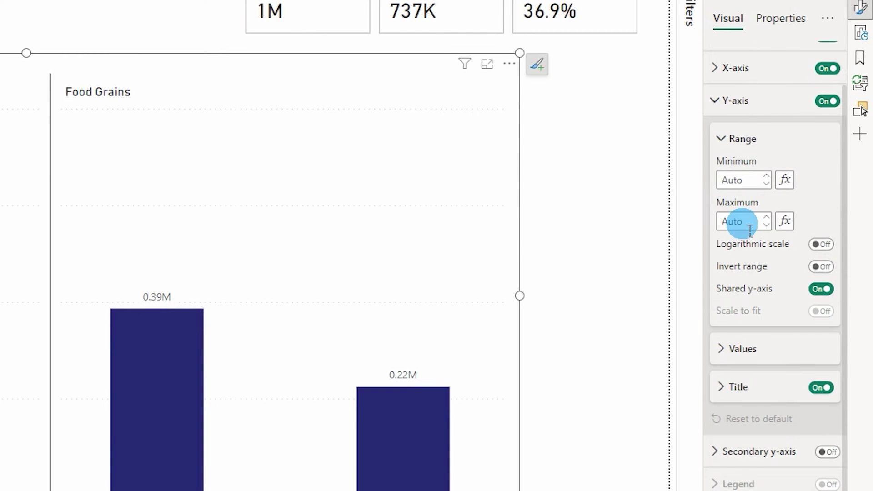
left_click(785, 223)
left_click(112, 78)
left_click(107, 70)
left_click(117, 146)
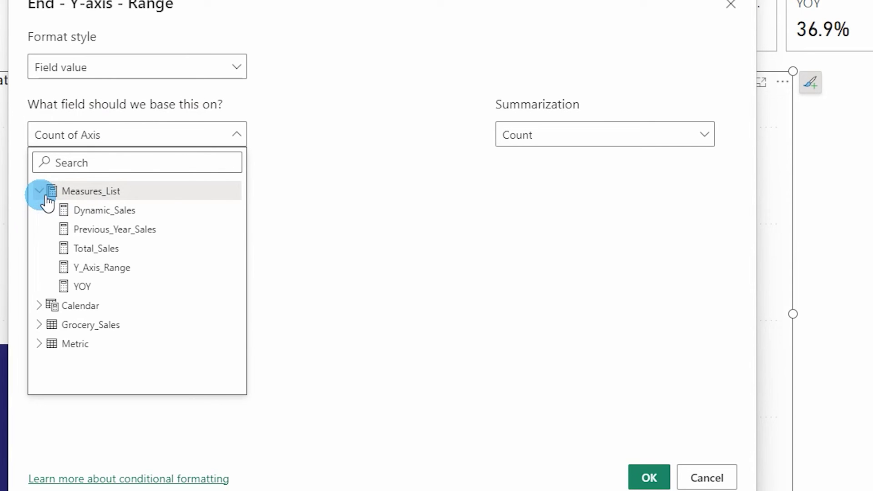
left_click(95, 268)
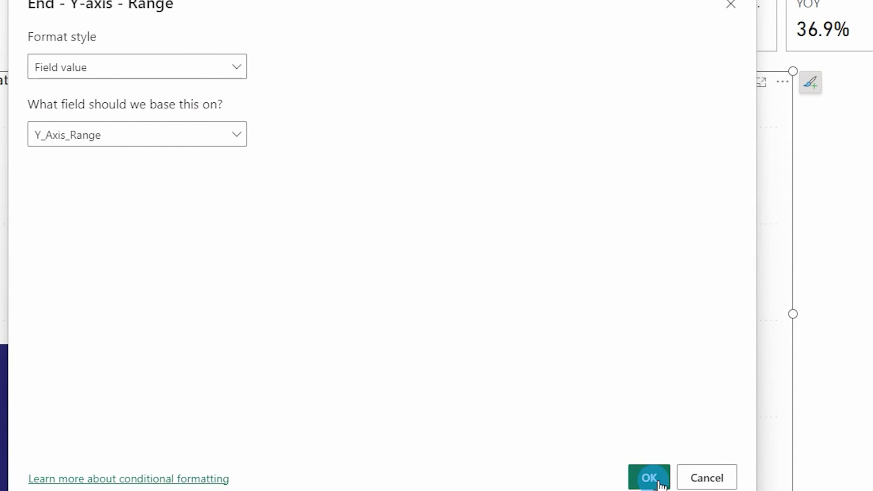
left_click(649, 478)
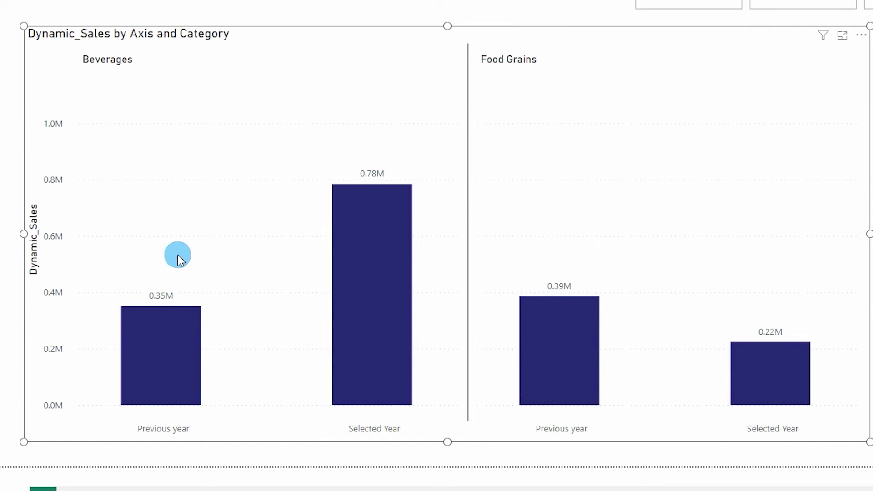
left_click(146, 317)
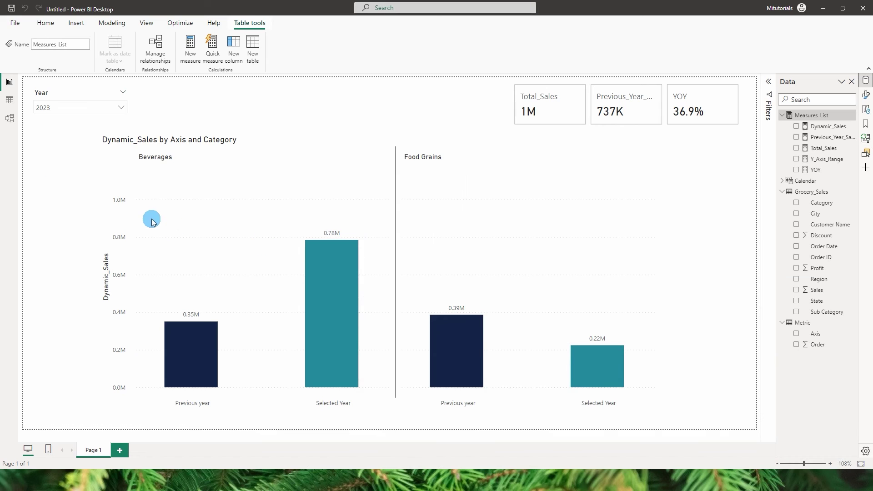
left_click_drag(234, 213, 335, 213)
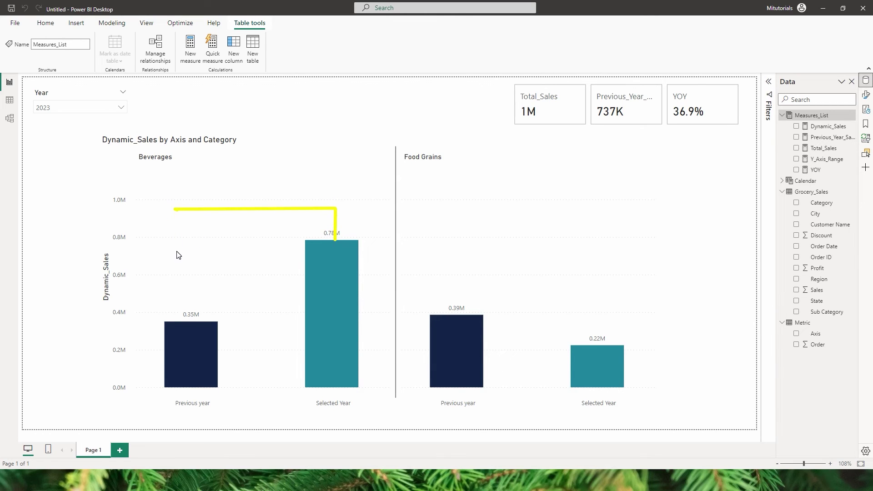
left_click_drag(172, 321, 173, 320)
key("ctrl+z")
left_click(335, 222)
- Create a Base_Line measure in Measures_List defined as [Y_Axis_Range] * 0.8
left_click(818, 162)
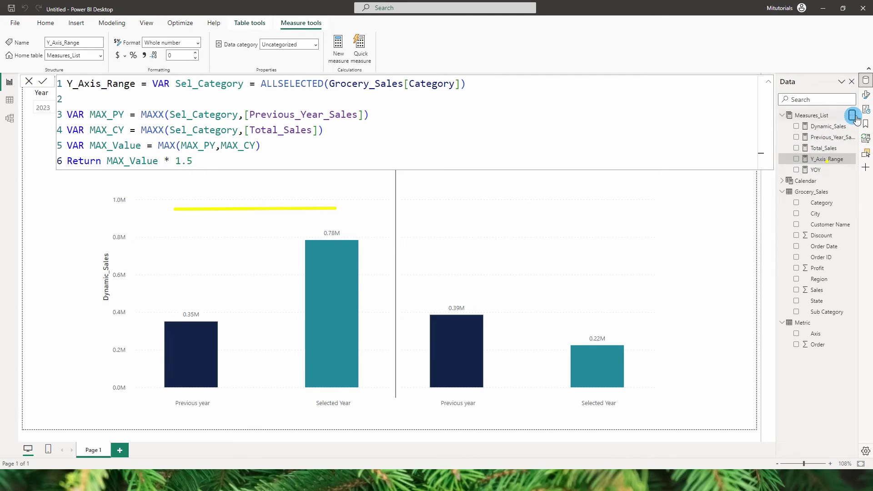
left_click(852, 115)
left_click(384, 140)
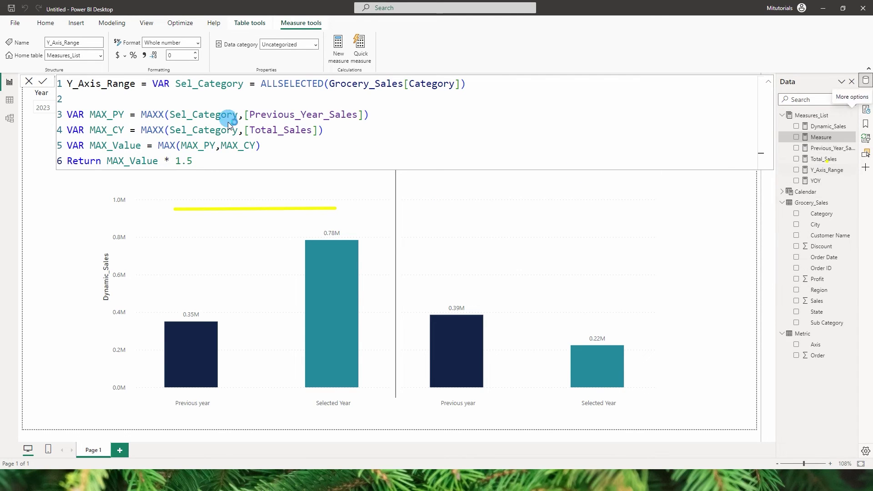
type("Base_Lin")
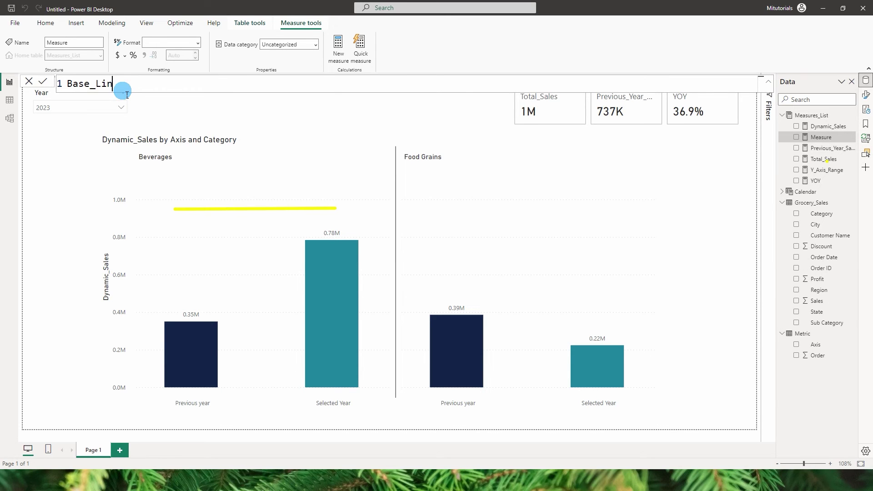
type("e = Yax")
key("BackSpace")
key("BackSpace")
type("_")
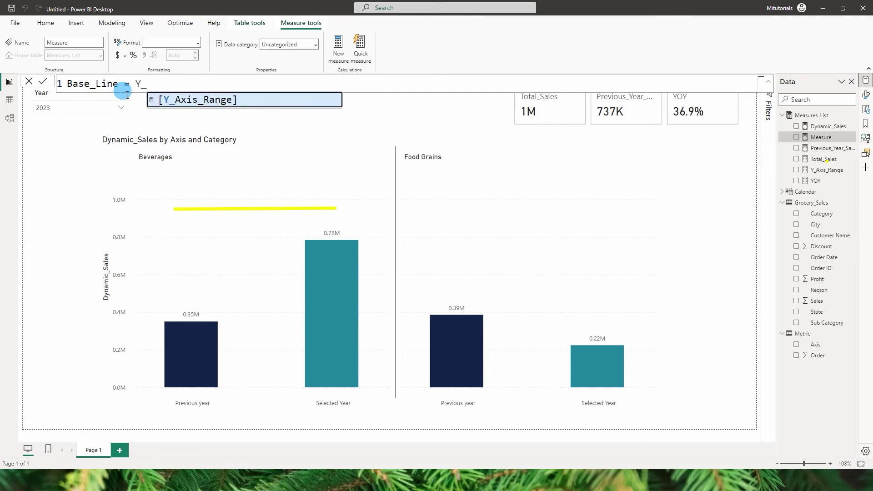
key("Tab")
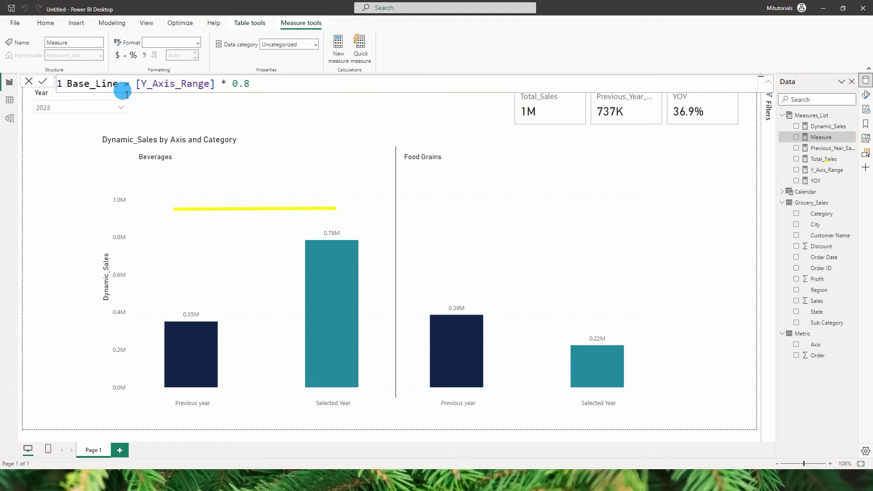
- Add the Base_Line measure to the column chart's line y-axis and turn off the secondary y-axis
left_click(396, 156)
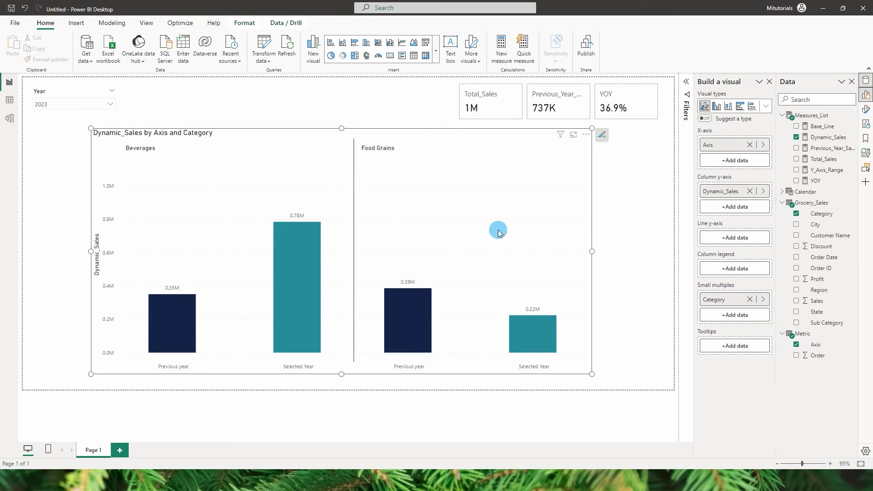
mouse_move(822, 125)
left_mouse_down()
mouse_move(753, 258)
mouse_move(738, 241)
left_mouse_up()
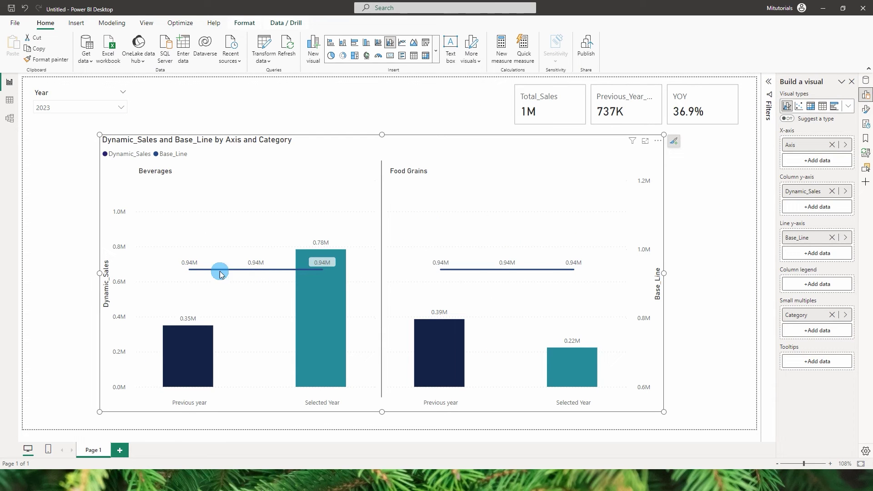
mouse_move(457, 268)
mouse_move(325, 319)
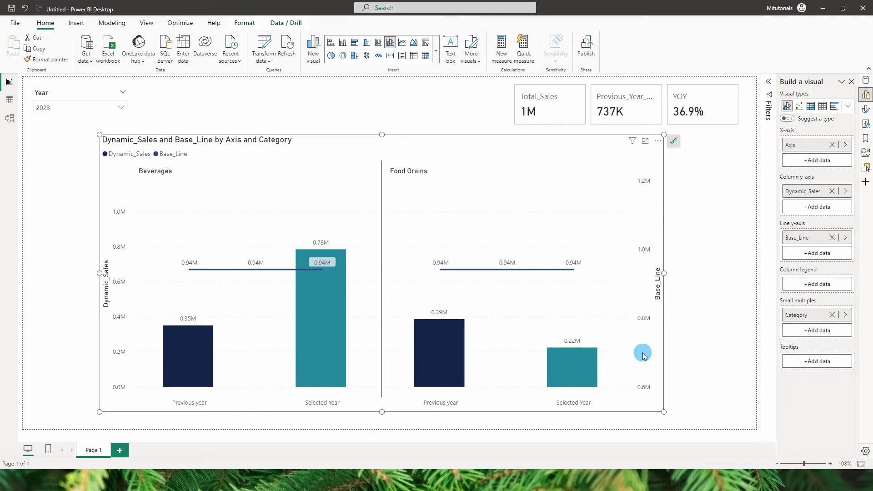
mouse_move(532, 272)
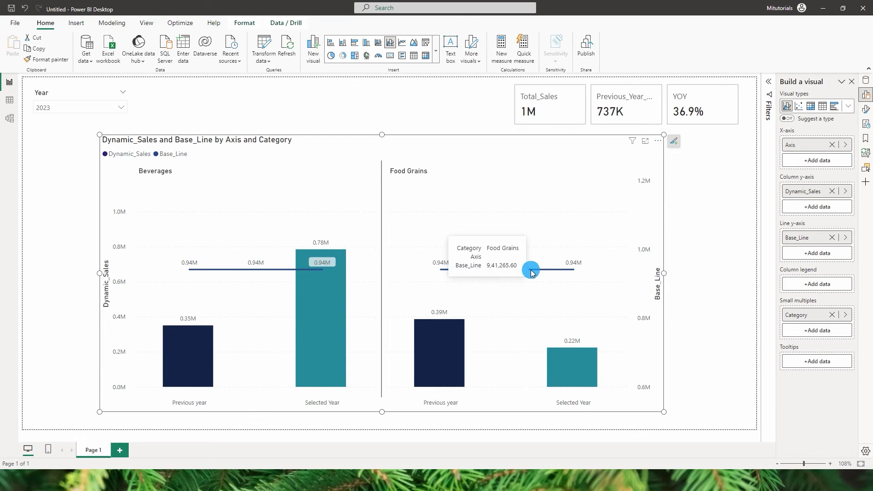
left_click(866, 109)
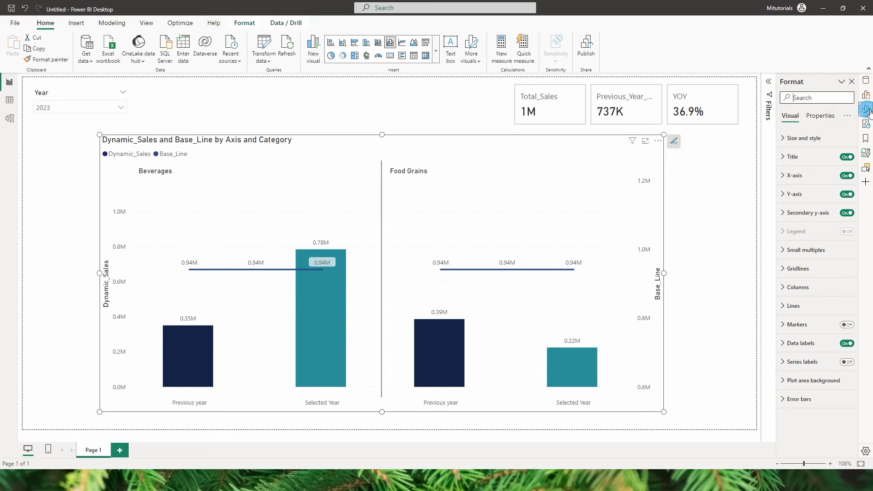
left_click(847, 214)
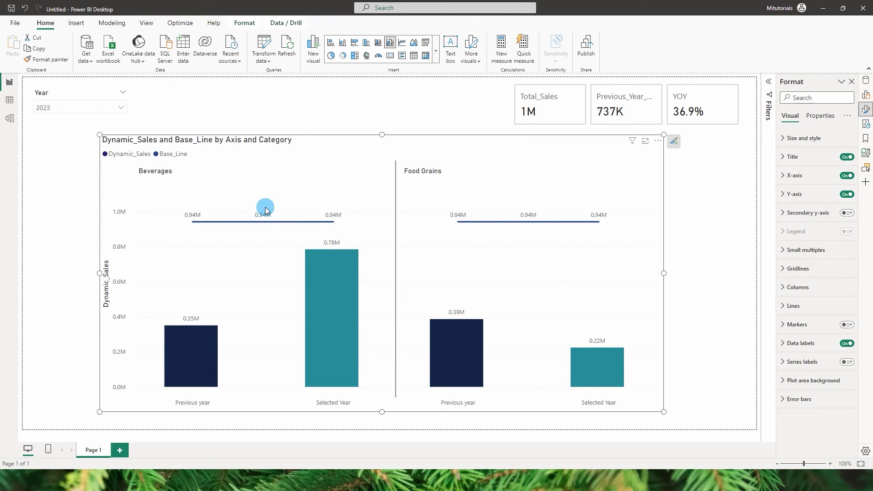
- Set the multiplier in the Base_Line formula to 0.85 and commit the measure
left_click(865, 80)
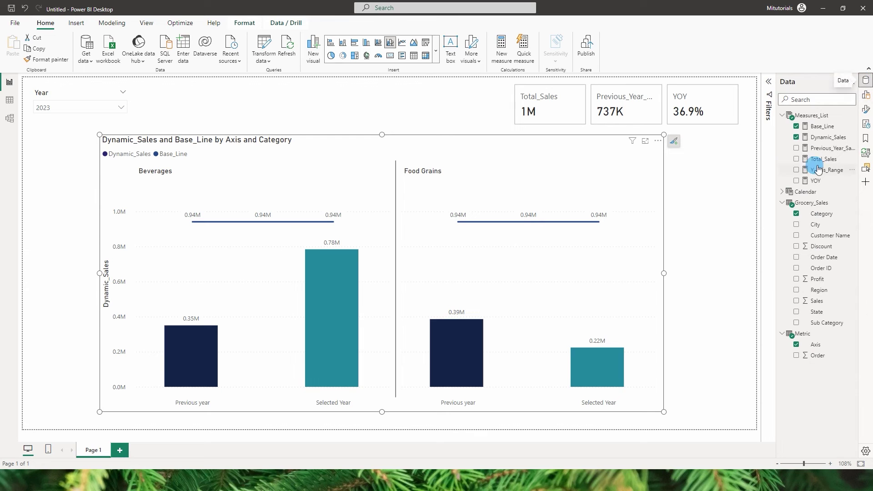
left_click(821, 127)
left_click(266, 87)
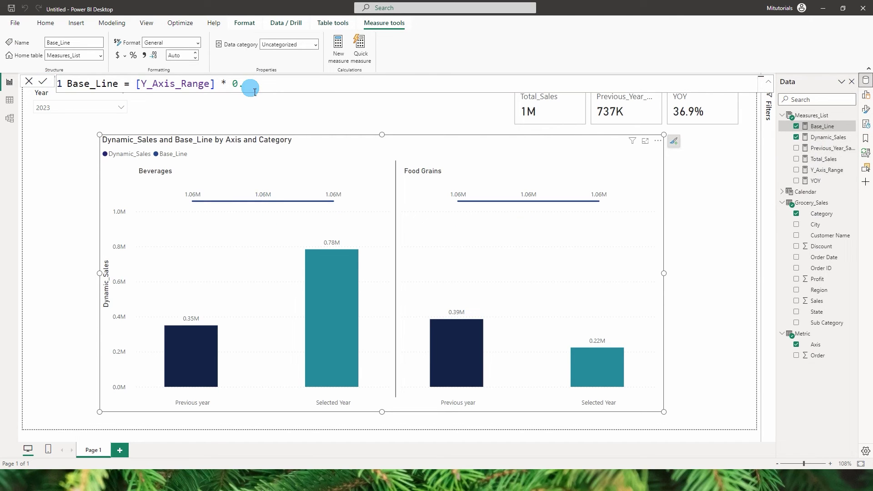
left_click(44, 82)
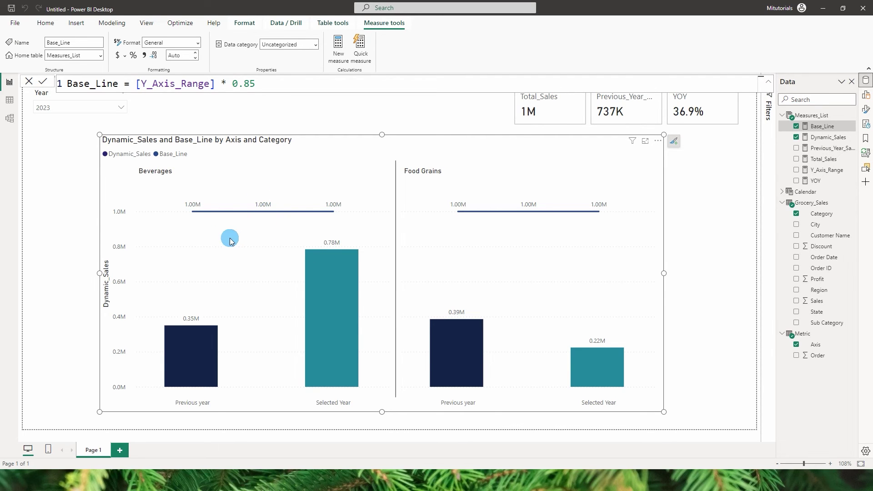
- Turn off the data labels for only the Base_Line series of the chart and deselect the visual
left_click(332, 142)
left_click(866, 109)
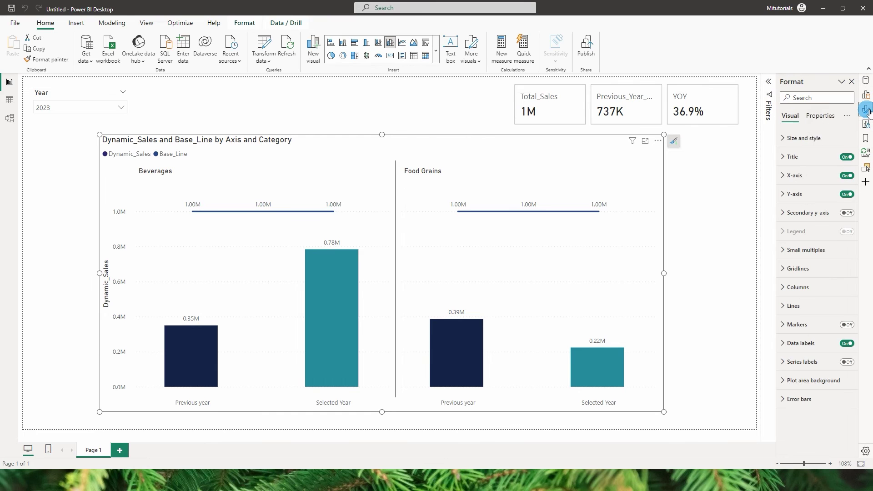
left_click(795, 343)
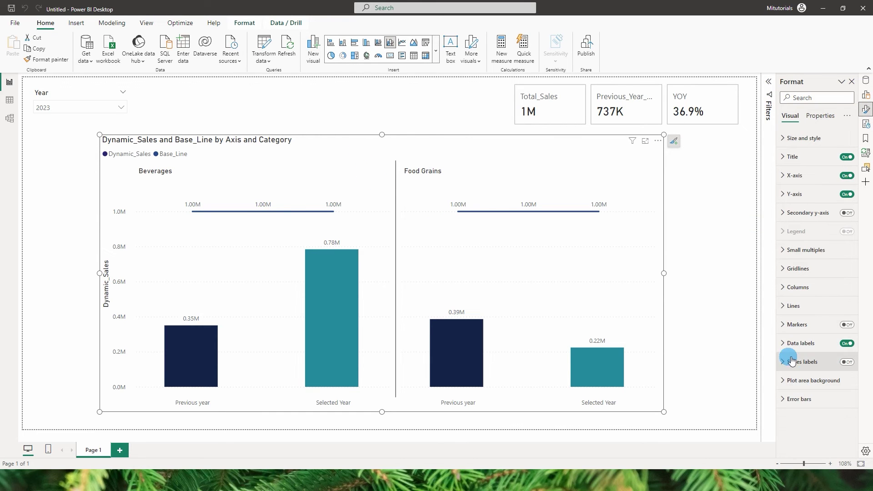
scroll(814, 318, "down", 3)
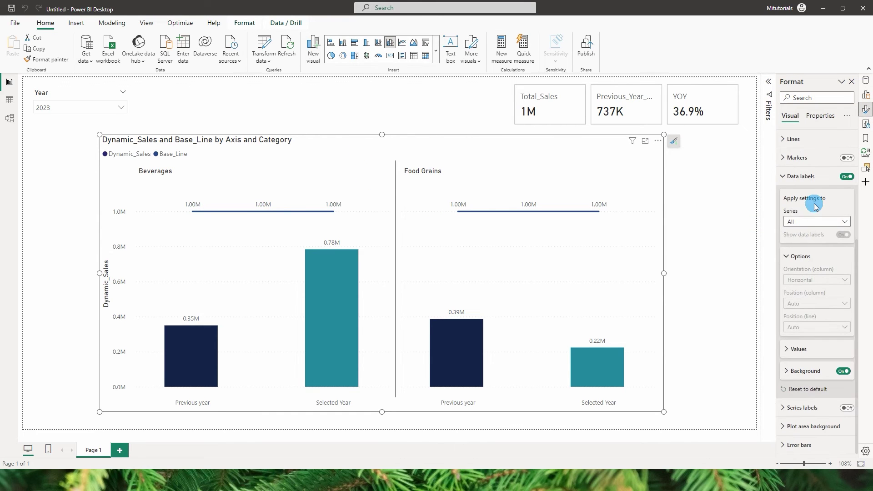
left_click(814, 223)
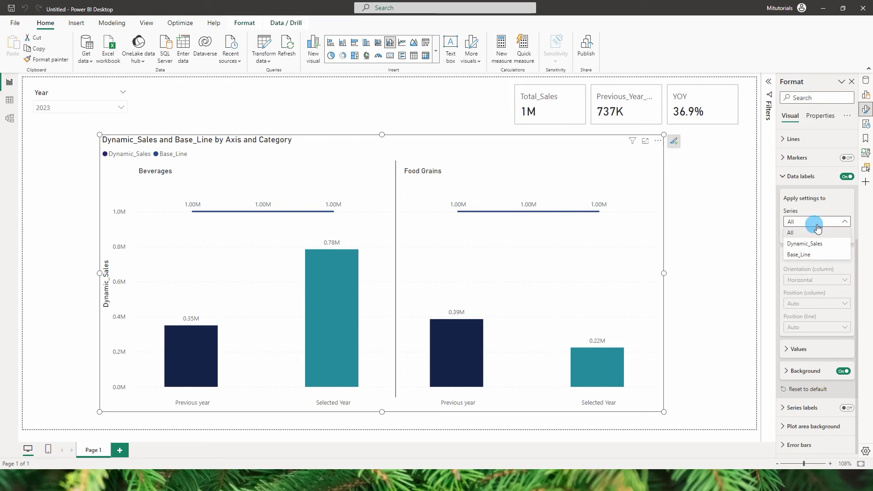
left_click(803, 256)
left_click(845, 236)
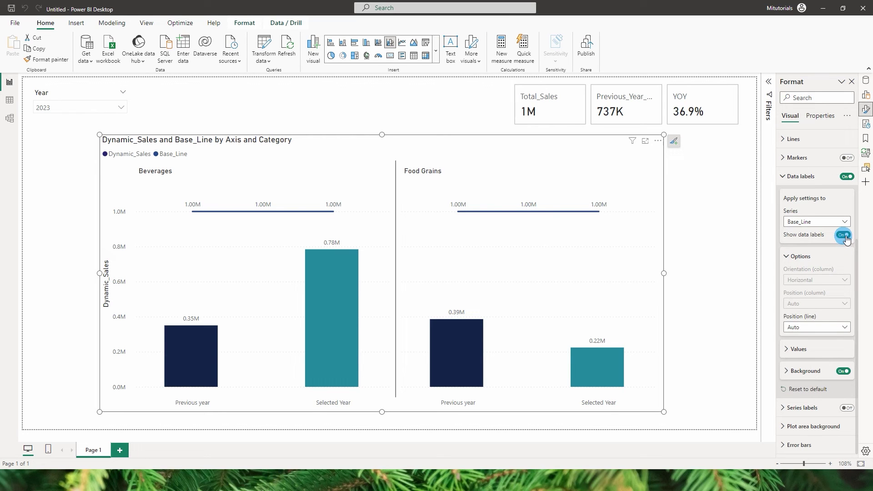
left_click(844, 236)
left_click(487, 211)
left_click(737, 214)
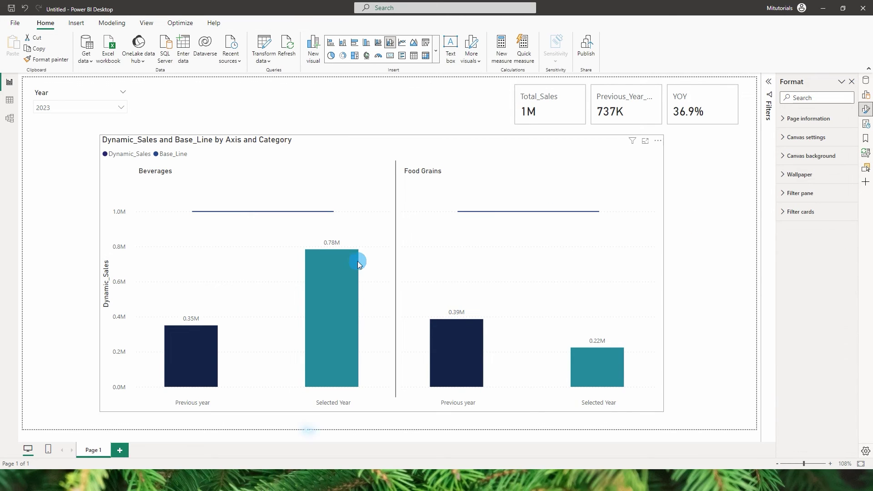
- Set the Year slicer to 2022, check the base line above the columns, and switch the slicer to 2020
left_click(110, 109)
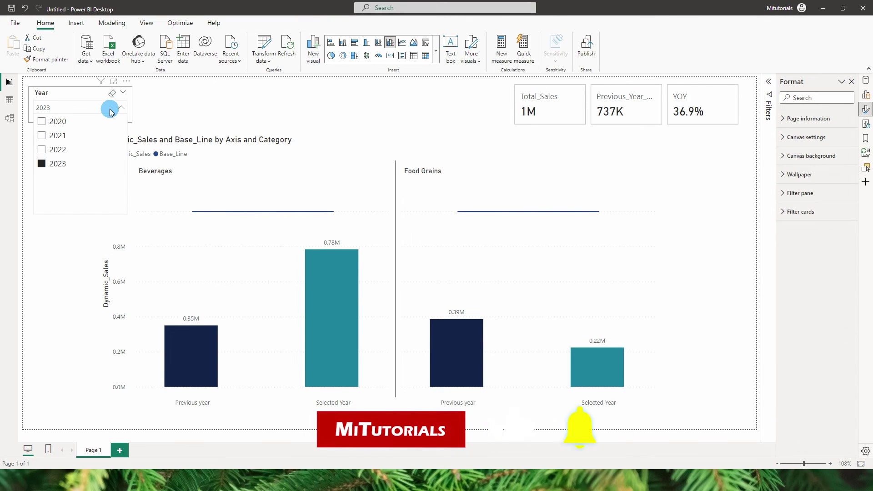
left_click(55, 149)
left_click(350, 211)
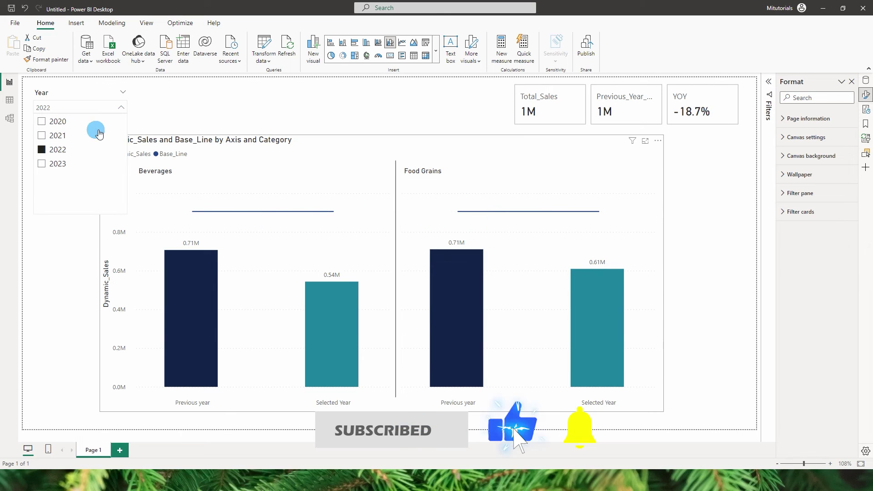
left_click(42, 121)
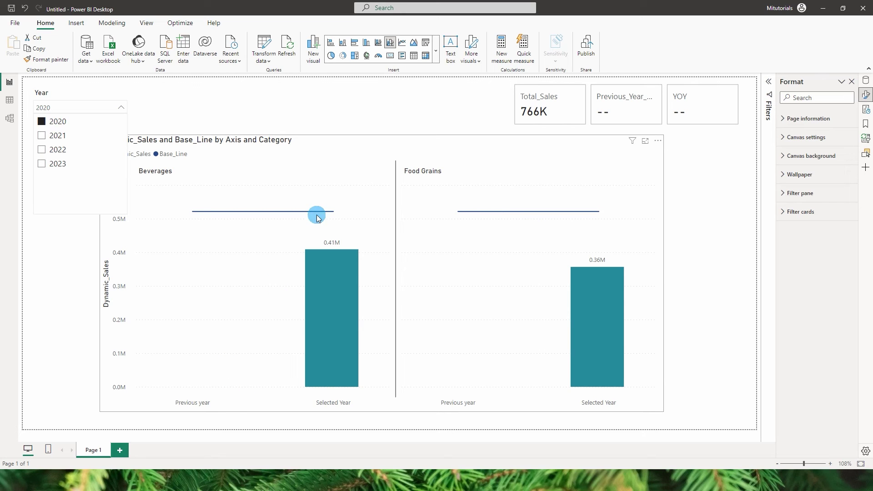
- Start the Base_Line formula with an IF whose condition is not ISBLANK([Previous_Year_Sales]), placed before [Y_Axis_Range] * 0.85
left_click(360, 157)
left_click(865, 80)
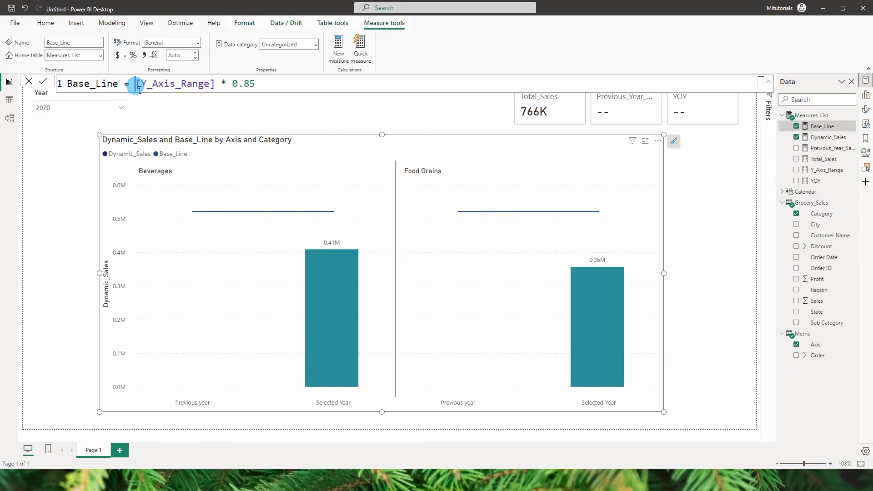
left_click(136, 84)
type("IF(")
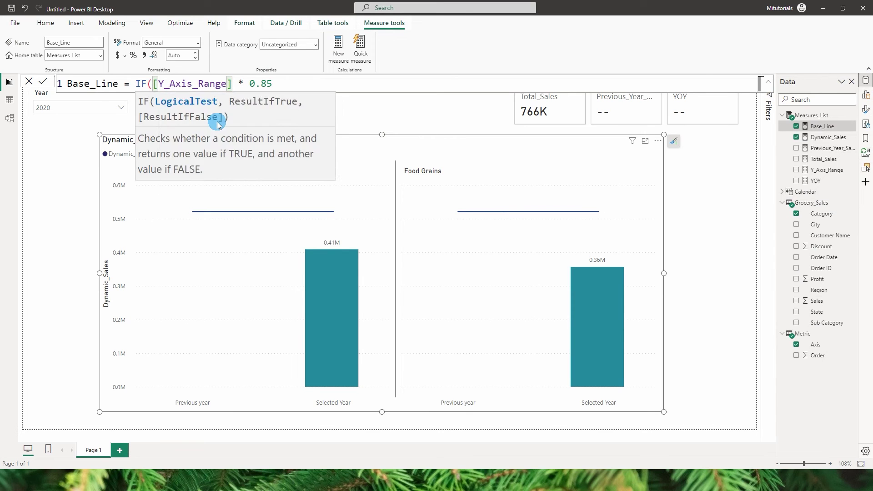
type("not is")
left_click(217, 113)
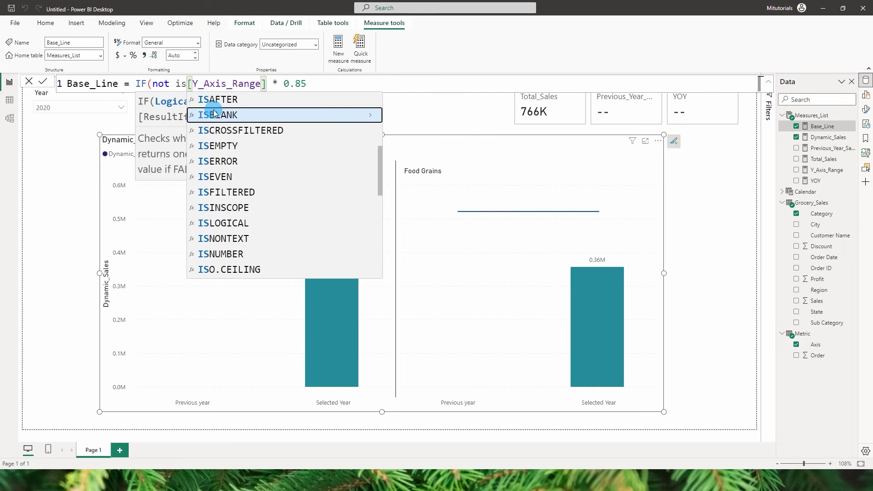
key("Left")
type("pre")
key("Up")
key("Tab")
type(",")
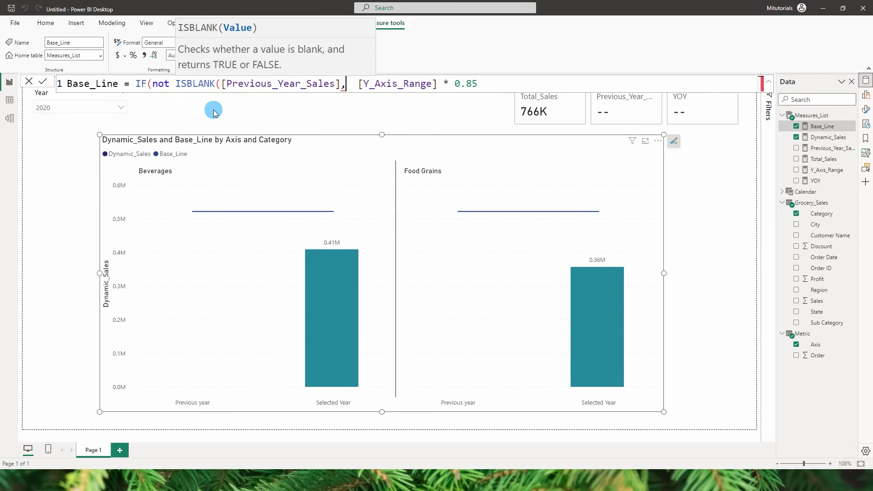
key("BackSpace")
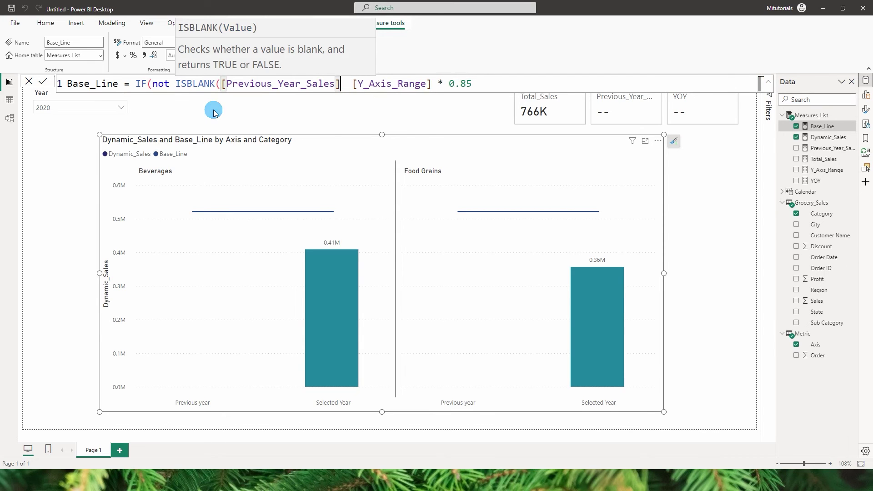
type("),")
- Put the Base_Line IF results on separate lines, add BLANK() as the false result, and commit the measure
key("shift+Return")
key("Tab")
key("Tab")
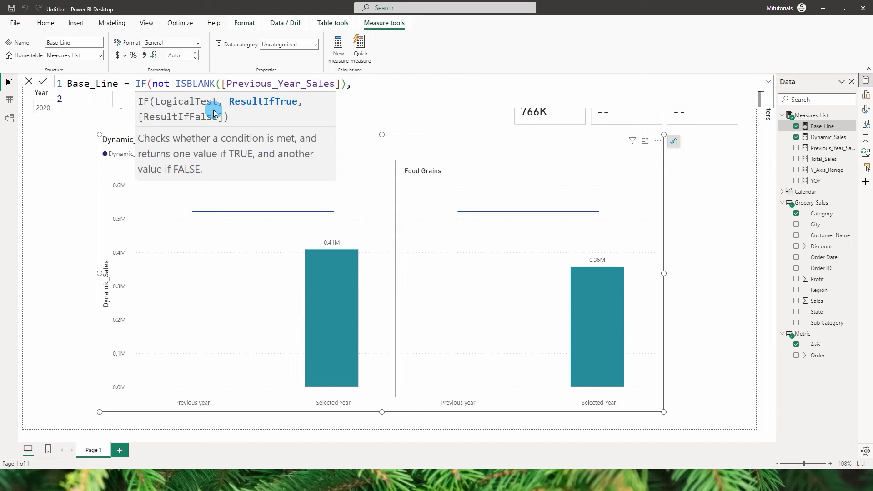
left_click(385, 104)
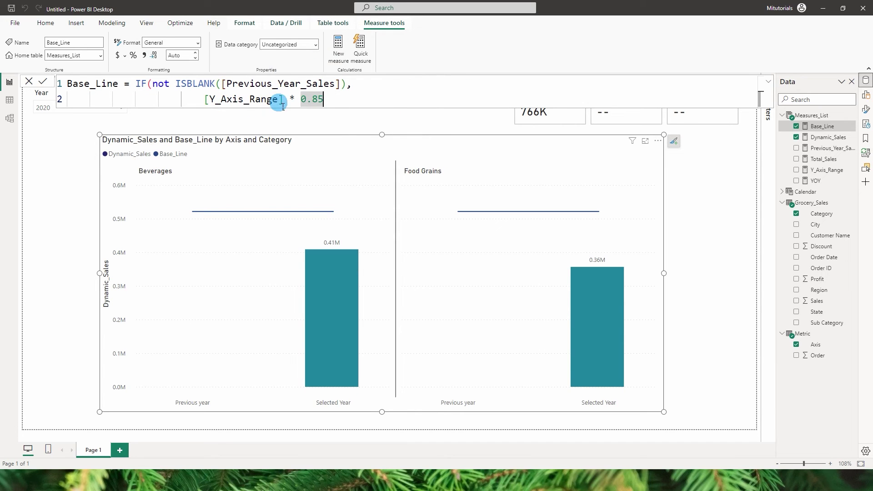
key("shift+Return")
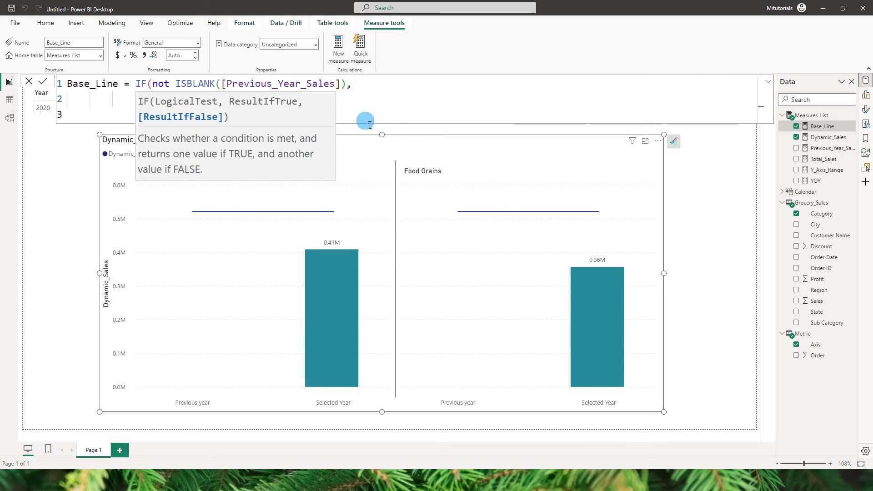
left_click(394, 102)
key("shift+Return")
type("blan")
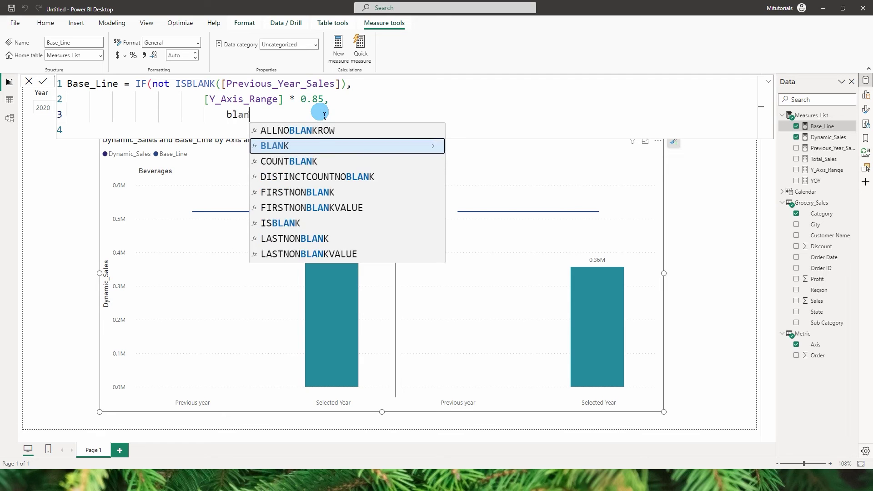
key("Tab")
type(")")
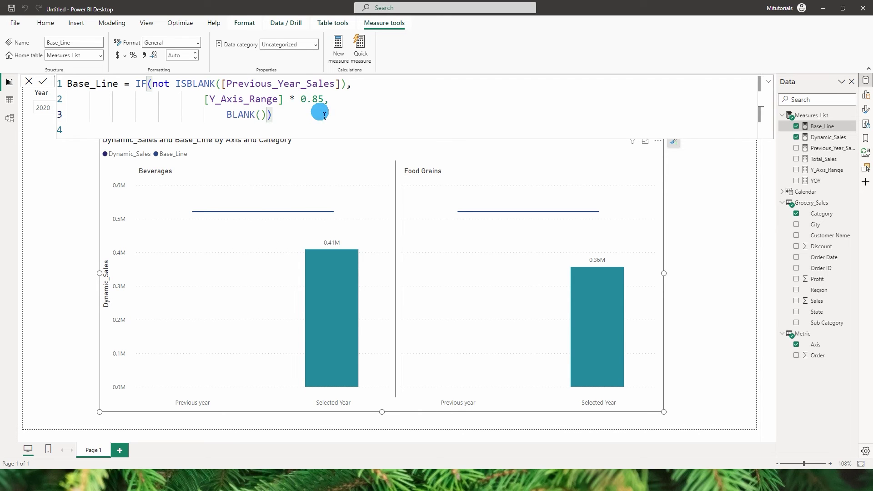
key("Return")
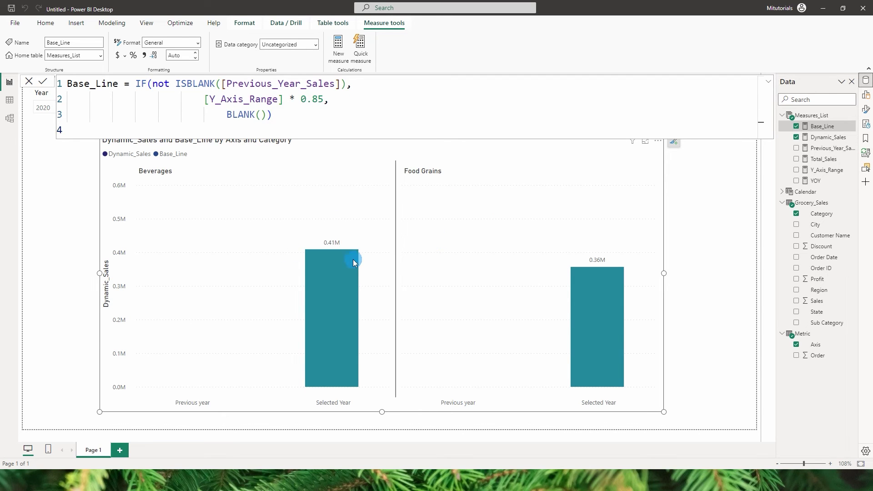
left_click(256, 209)
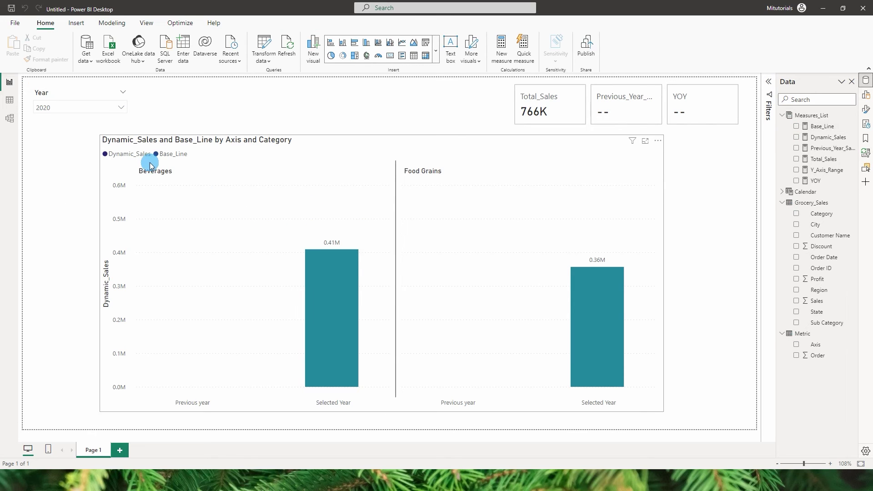
- Set the Year slicer to 2022 and close its list of years
left_click(55, 108)
left_click(42, 149)
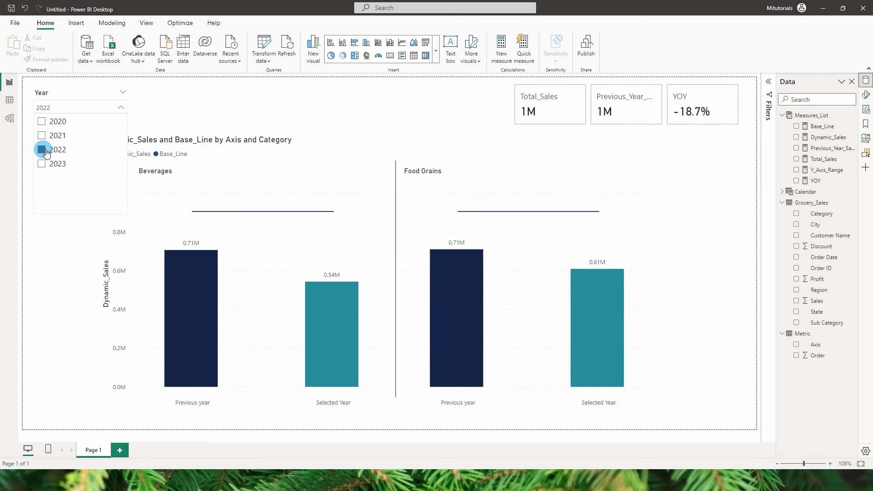
left_click(296, 220)
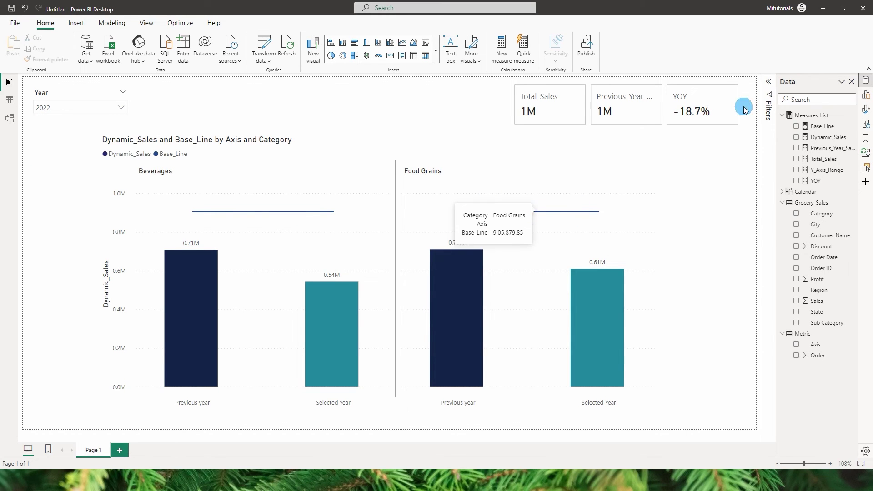
- Create a new measure in Measures_List named Variance and begin its formula with a VAR declaration
left_click(853, 119)
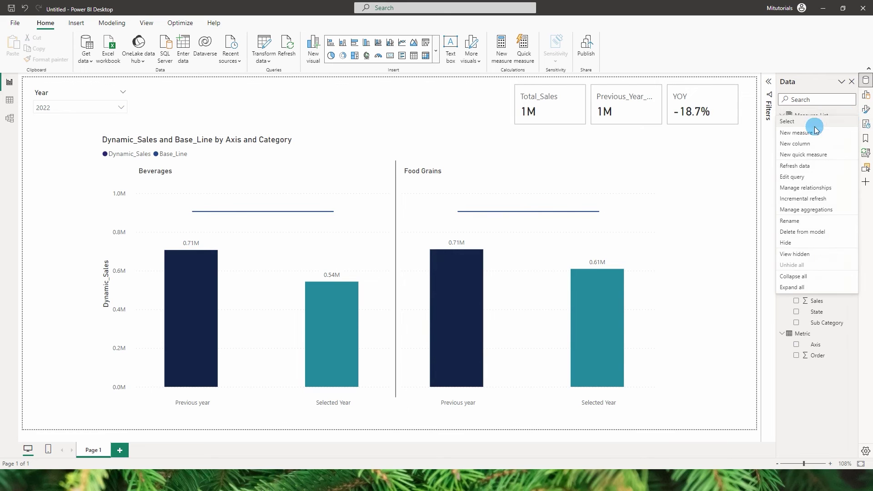
left_click(801, 129)
type("V")
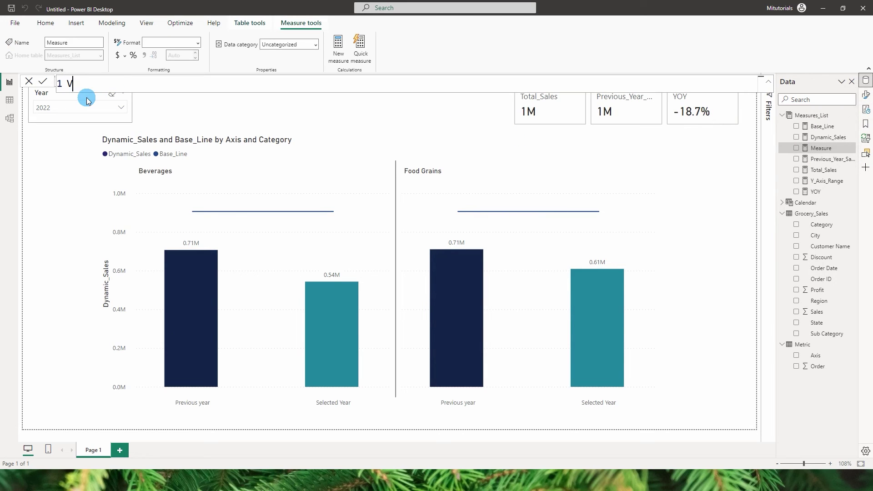
type("ariance =")
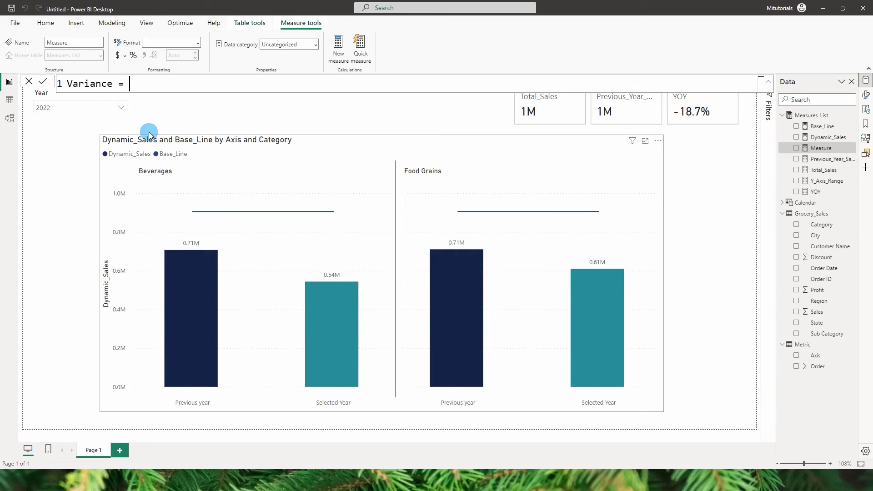
type("VAR ")
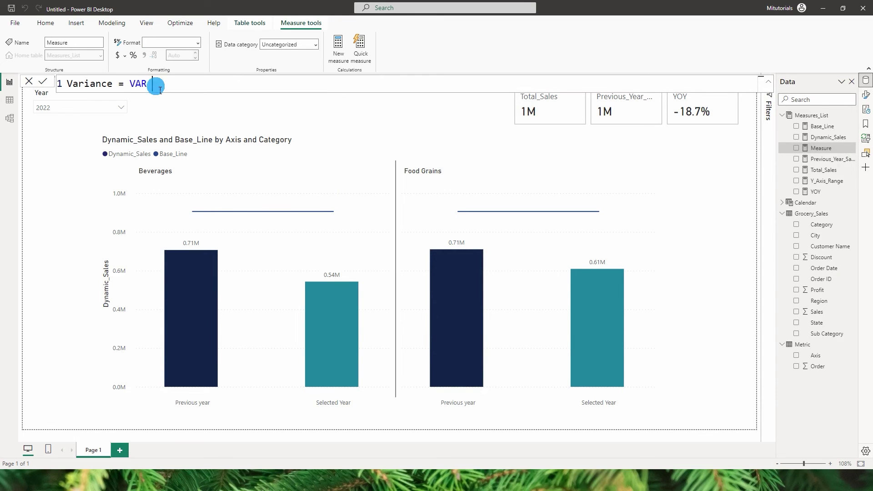
- Declare the variable Sel_value as SELECTEDVALUE(Metric[Axis]) in the Variance formula
type("Sel_Value = Sel")
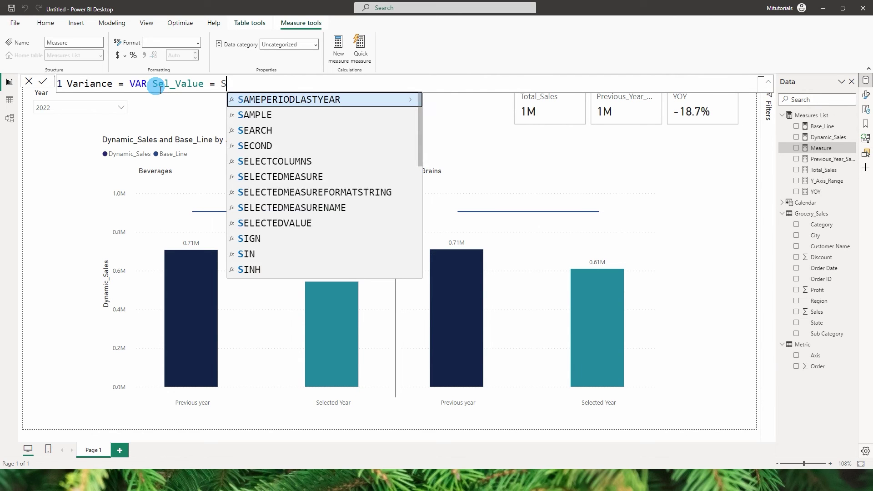
key("Down")
key("Down")
key("Down")
key("Down")
key("Tab")
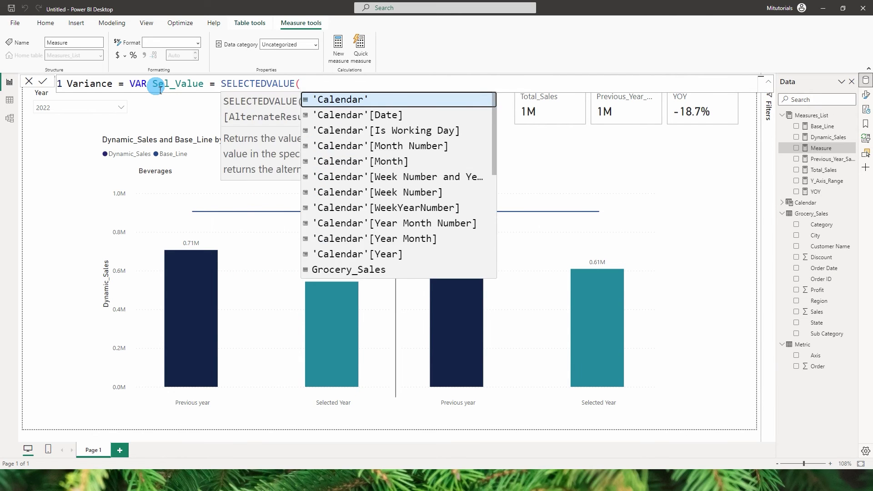
type("Metr")
key("Down")
key("Down")
key("Up")
key("Tab")
type(")")
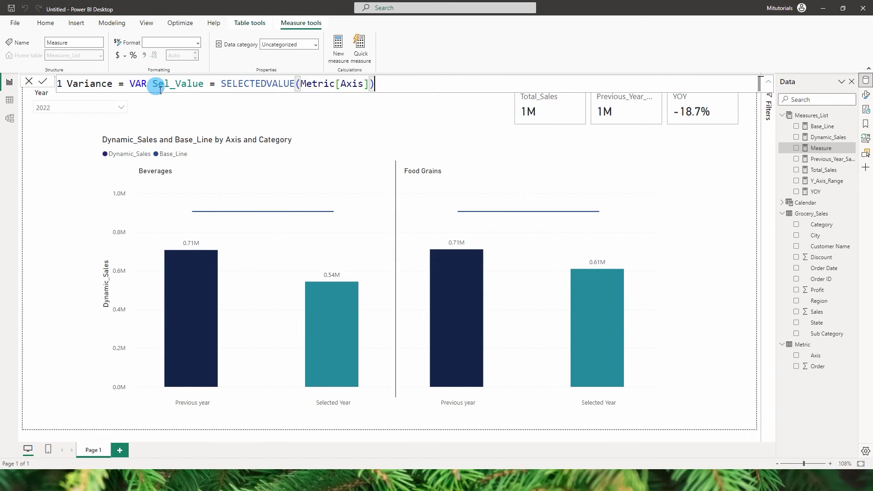
- Add a Return section to the Variance formula and start an IF with the condition Sel_value = ""
key("shift+Return")
key("shift+Return")
type("Return")
key("shift+Return")
key("shift+Return")
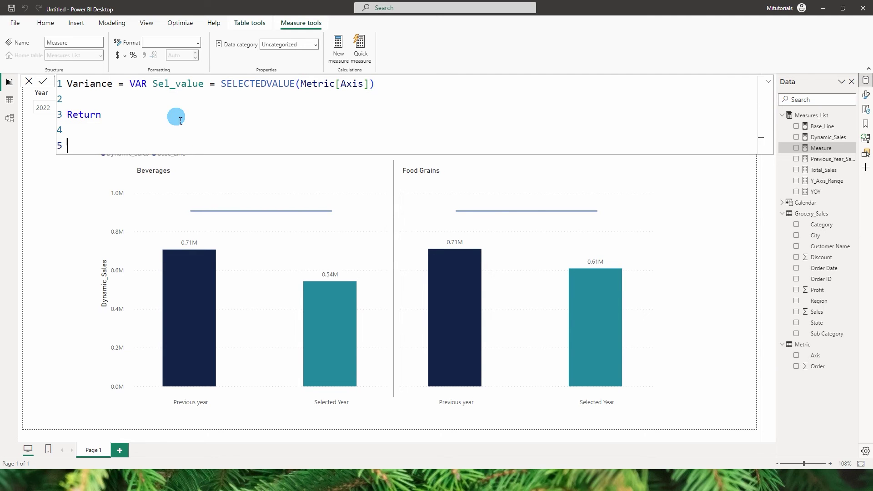
type("IF(Sel_value ")
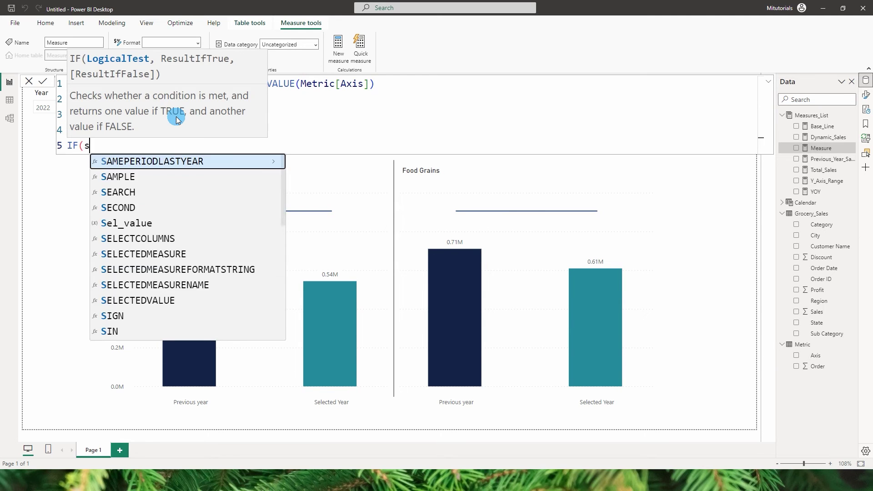
type("= ")
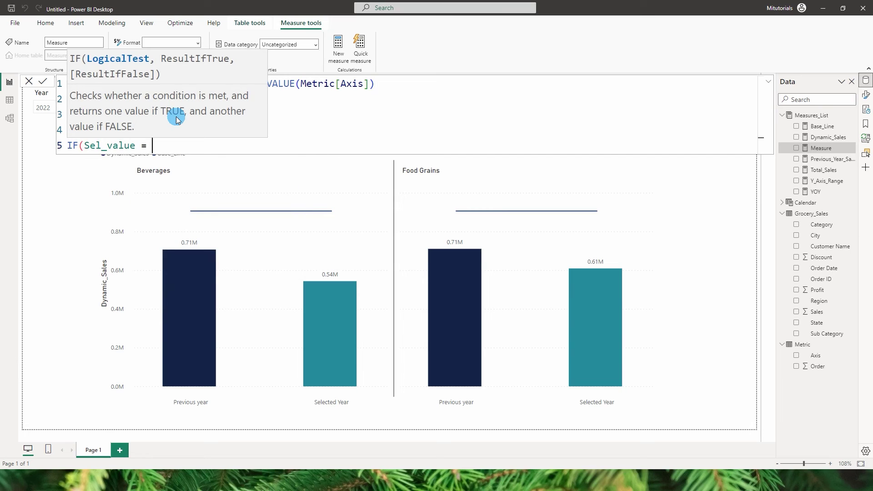
type("\"\" ,")
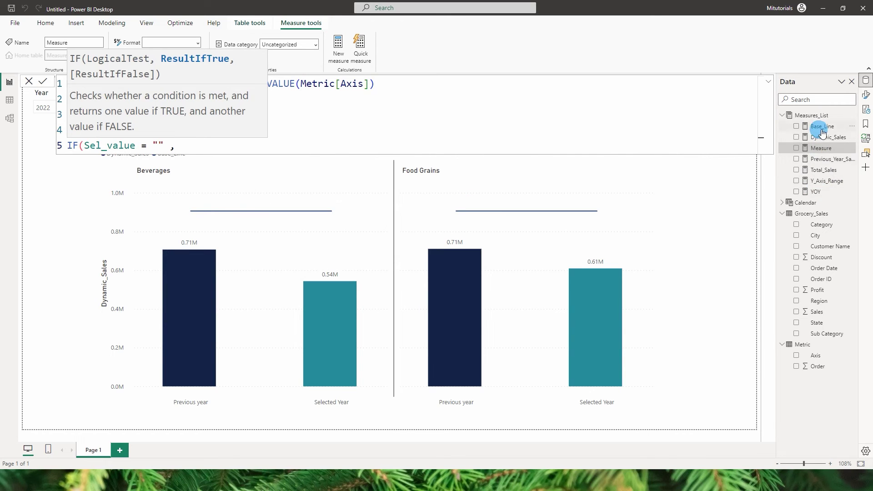
- Complete the Variance IF with [Base_Line] as the true result and BLANK() as the false result, and commit the measure
type("[Base")
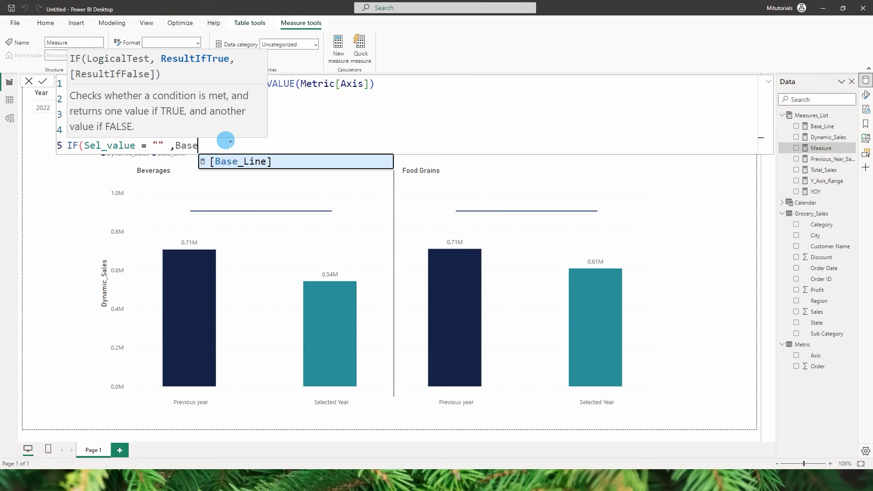
key("Tab")
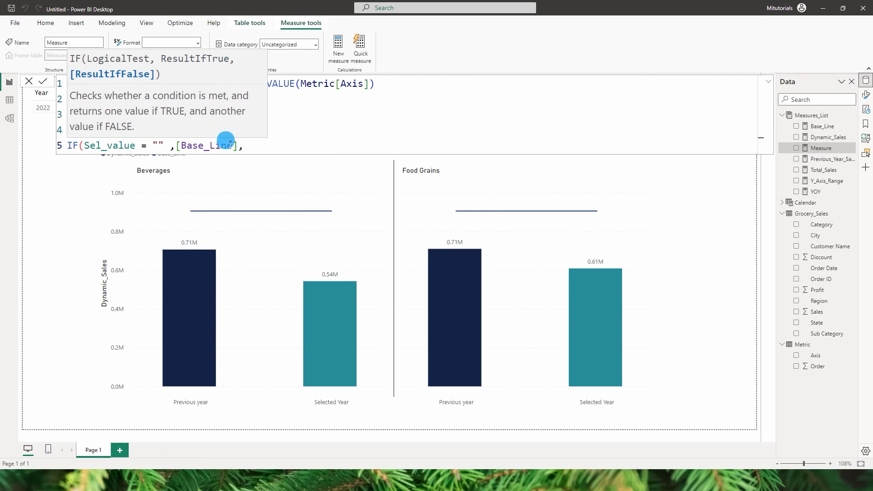
type("blan")
key("Tab")
type("))")
key("Return")
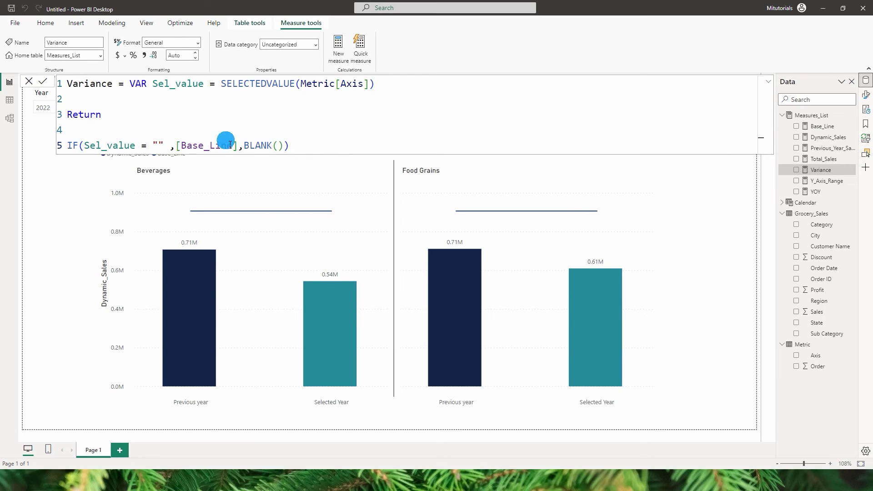
- Add the Variance measure to the chart's line y-axis below Base_Line
left_click(290, 194)
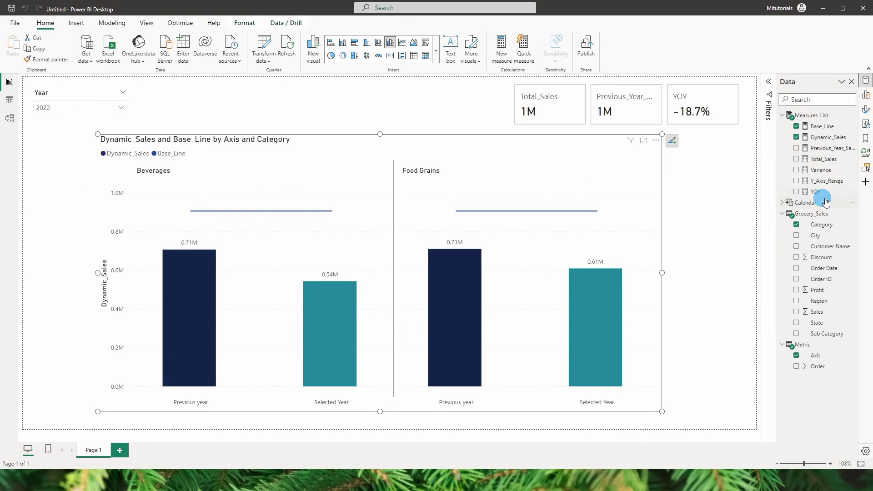
left_click(866, 95)
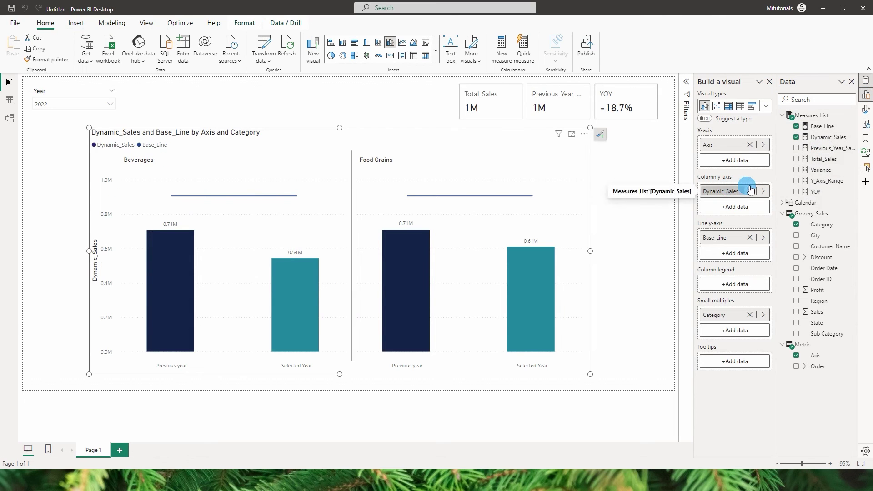
left_click_drag(819, 169, 738, 250)
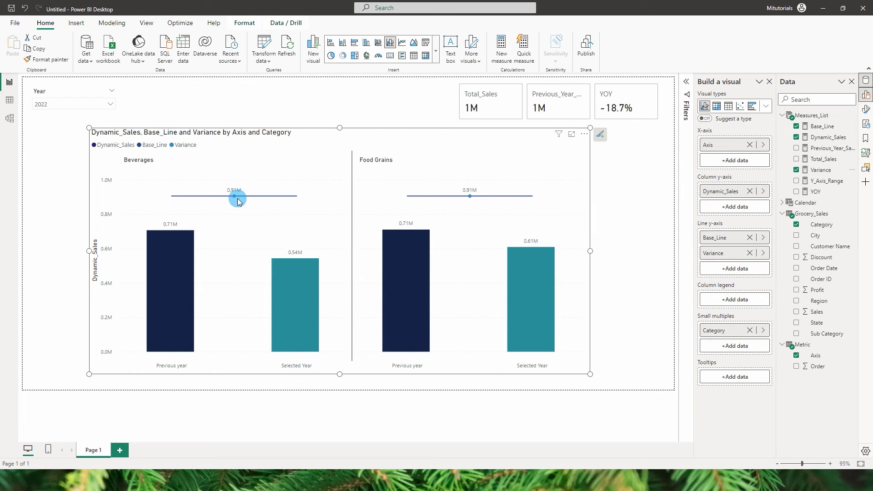
mouse_move(234, 199)
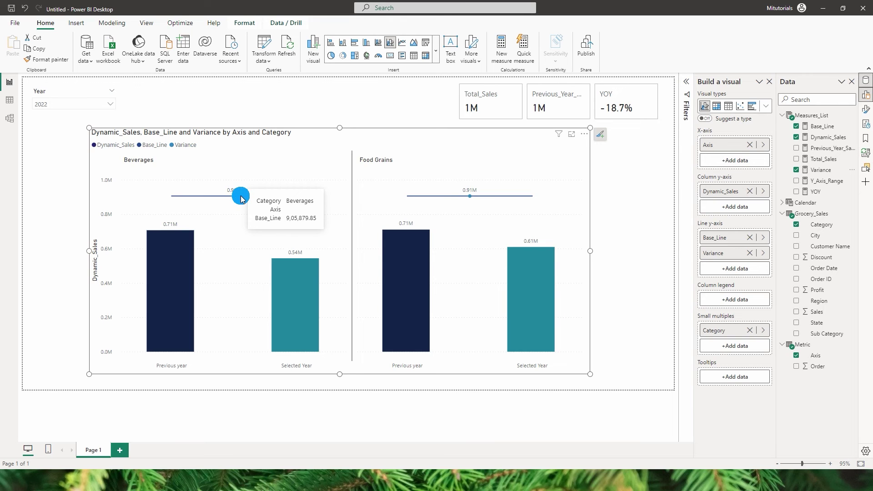
- Turn on markers for the chart's lines and hide them for the Base_Line series
left_click(866, 109)
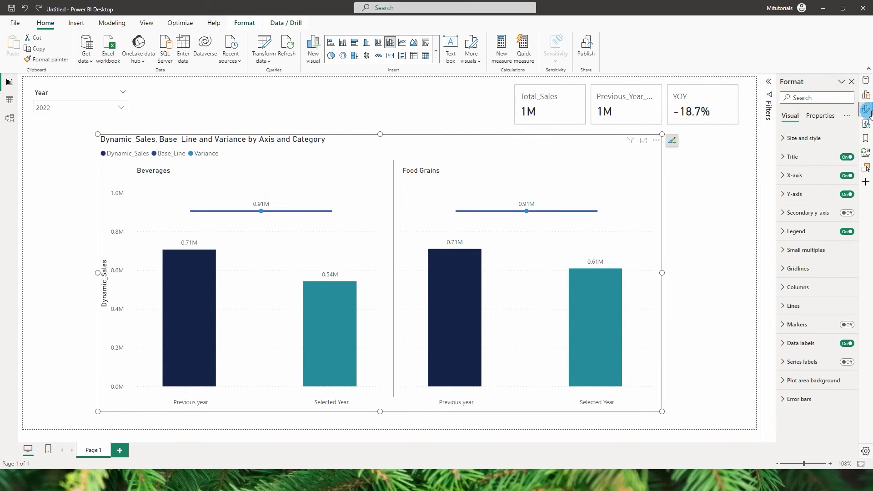
left_click(846, 325)
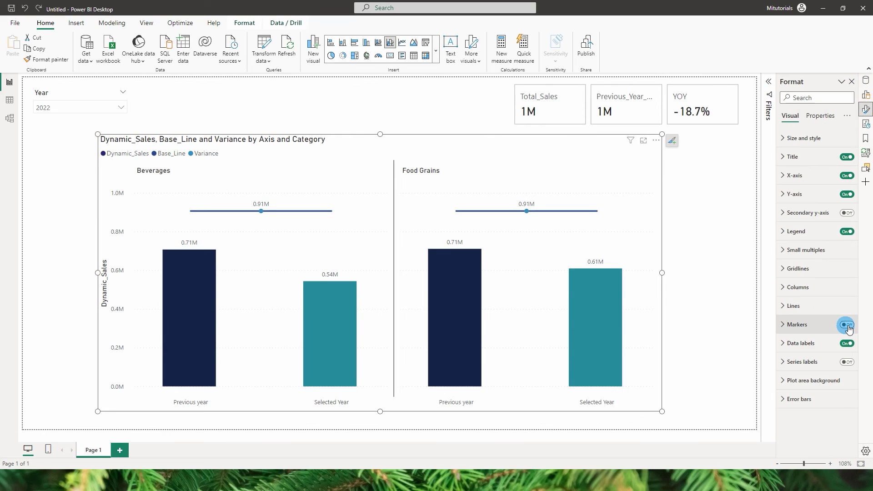
left_click(791, 324)
scroll(802, 324, "down", 3)
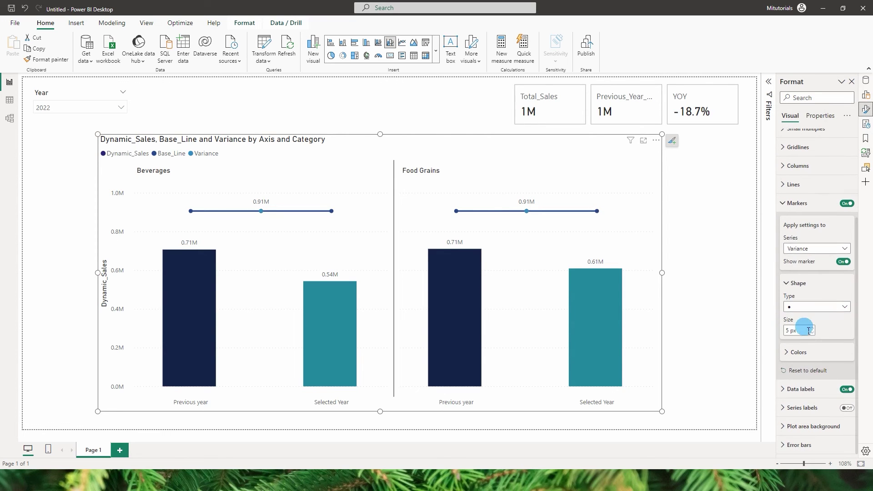
left_click(821, 247)
left_click(808, 273)
left_click(845, 263)
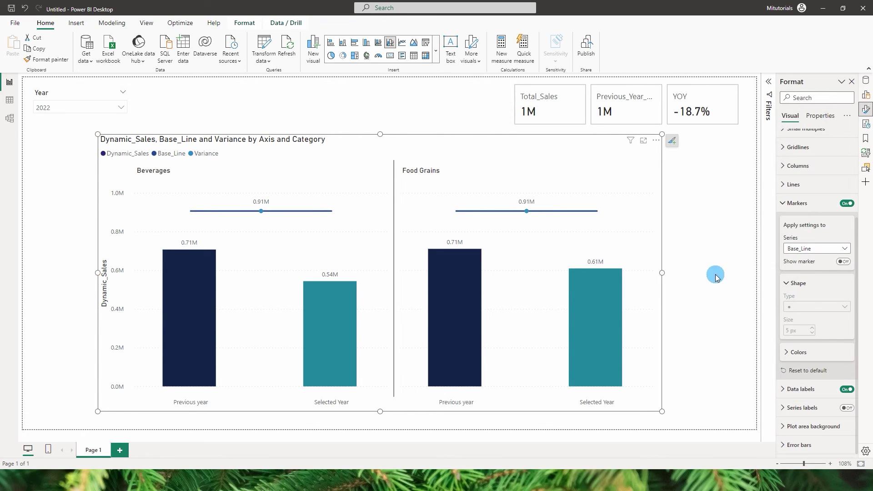
- Set the Variance series markers to a size of 7 px and a red color
left_click(808, 248)
left_click(804, 282)
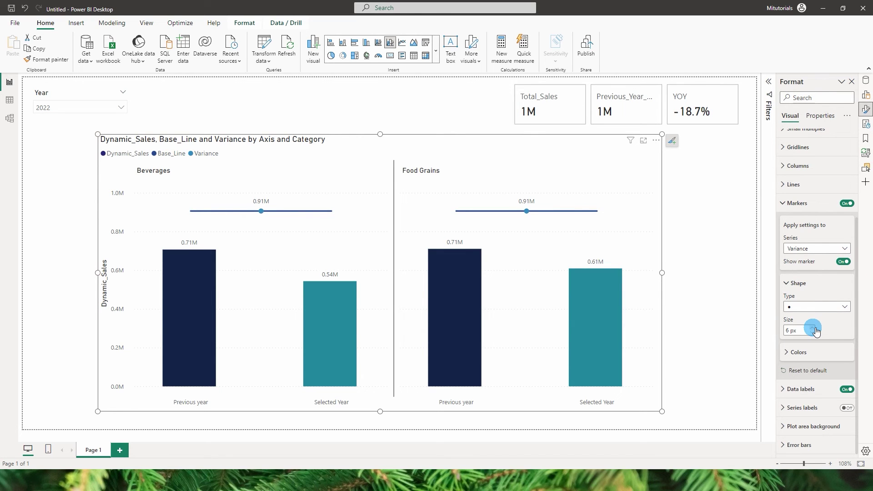
left_click(791, 352)
scroll(802, 359, "down", 1)
left_click(802, 354)
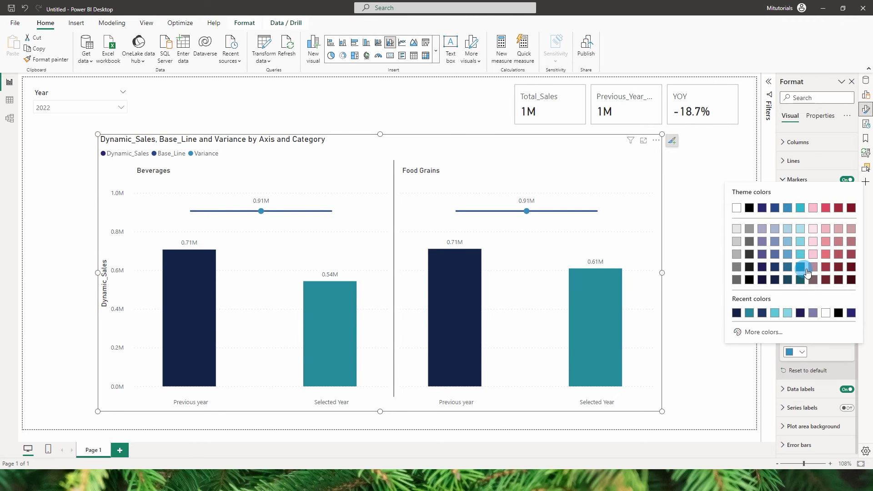
left_click(806, 272)
left_click(802, 352)
left_click(830, 257)
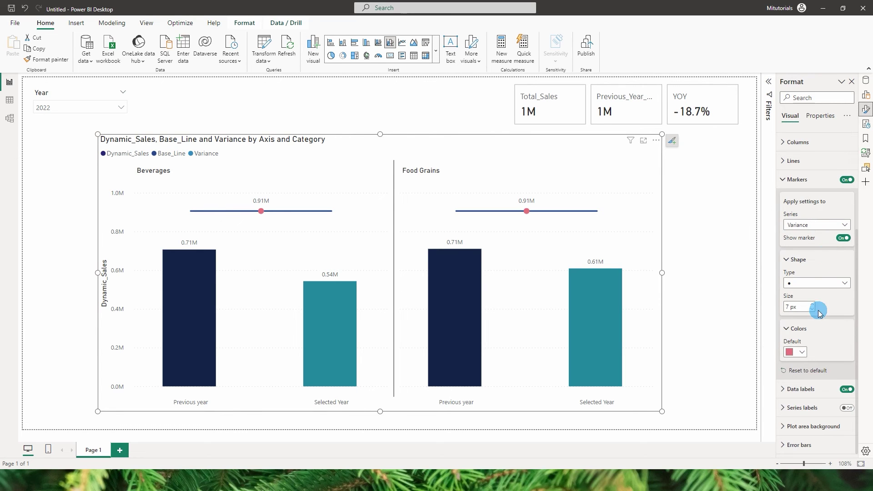
left_click(802, 352)
left_click(827, 212)
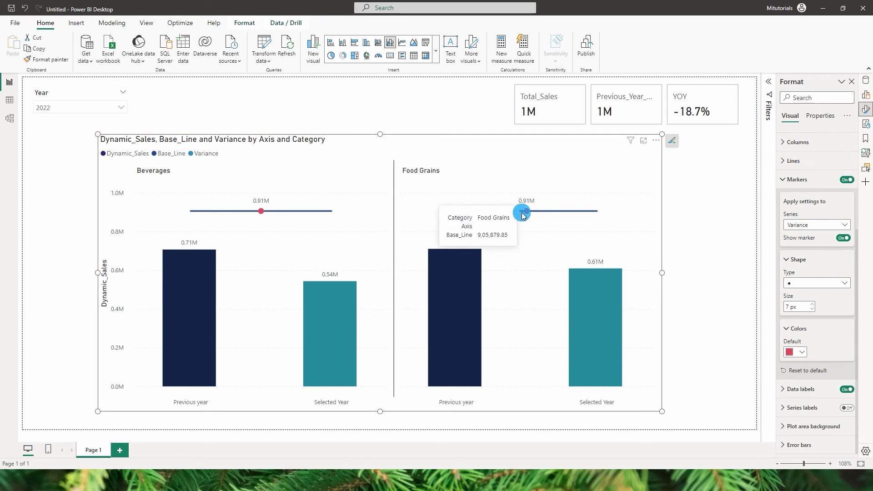
- Try the square marker shape for the Variance series, return to the circle, and collapse the marker settings
left_click(813, 282)
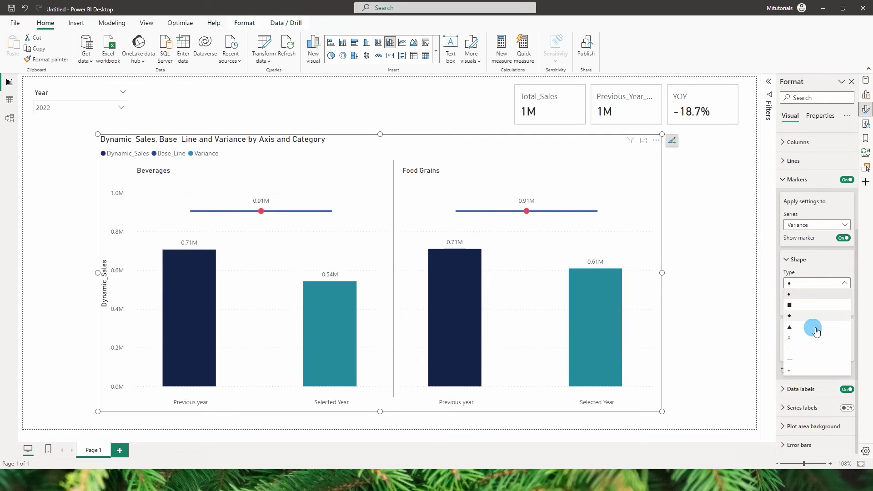
left_click(797, 311)
left_click(804, 288)
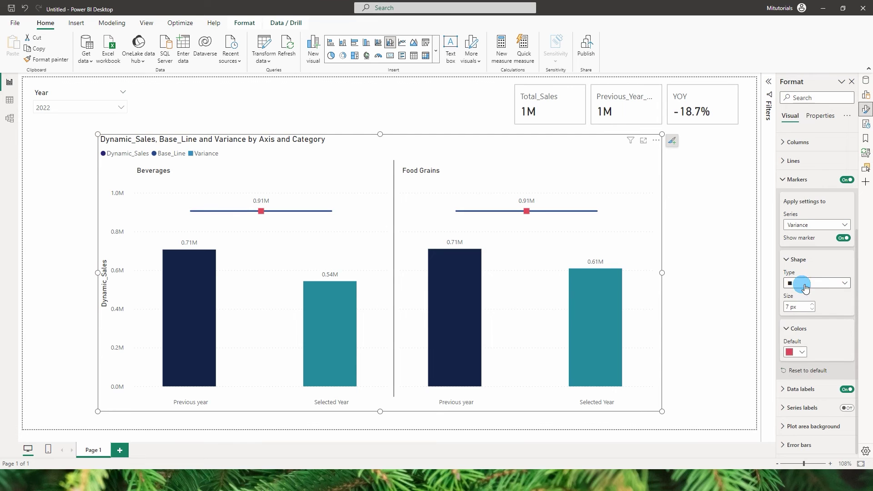
left_click(793, 295)
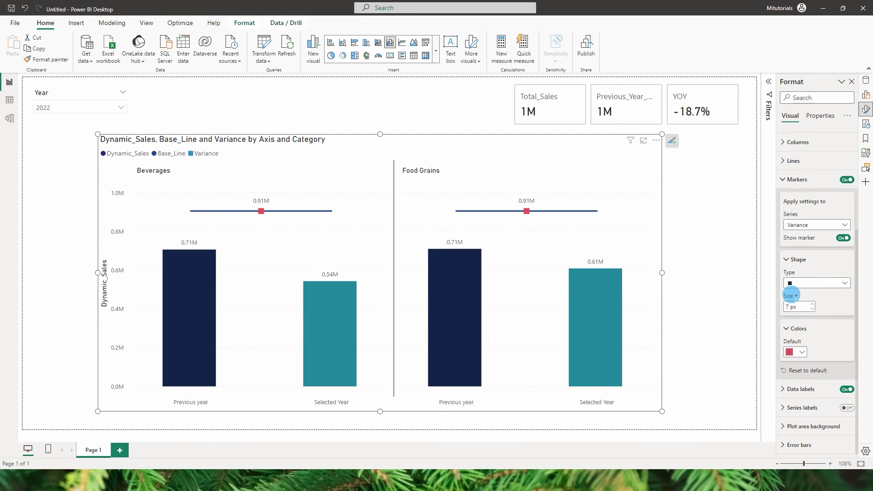
left_click(788, 257)
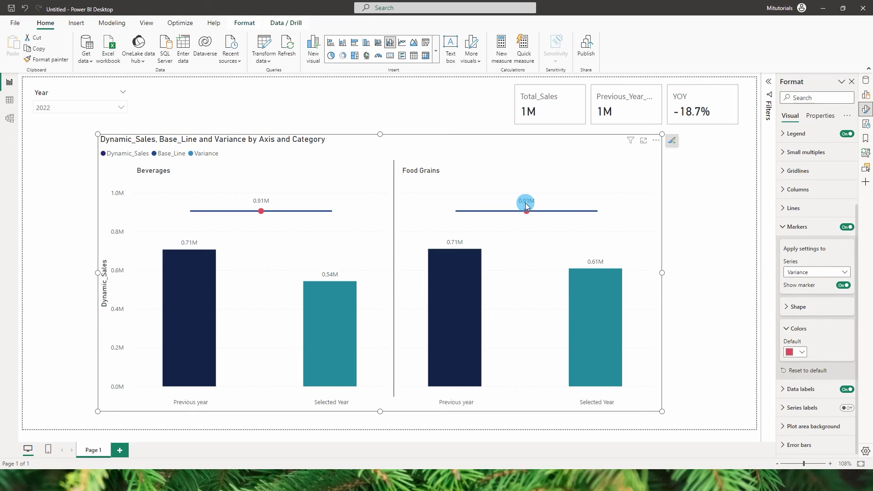
left_click(785, 226)
- Switch the Variance measure's format to Dynamic
left_click(866, 81)
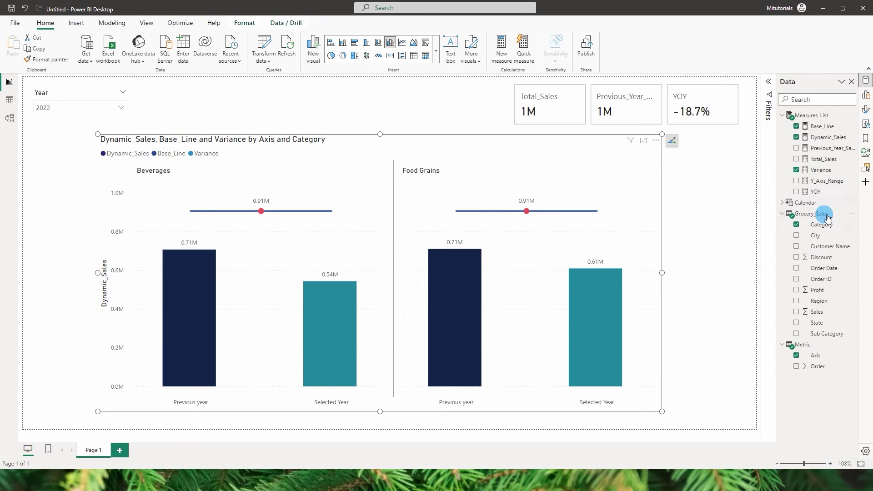
left_click(821, 170)
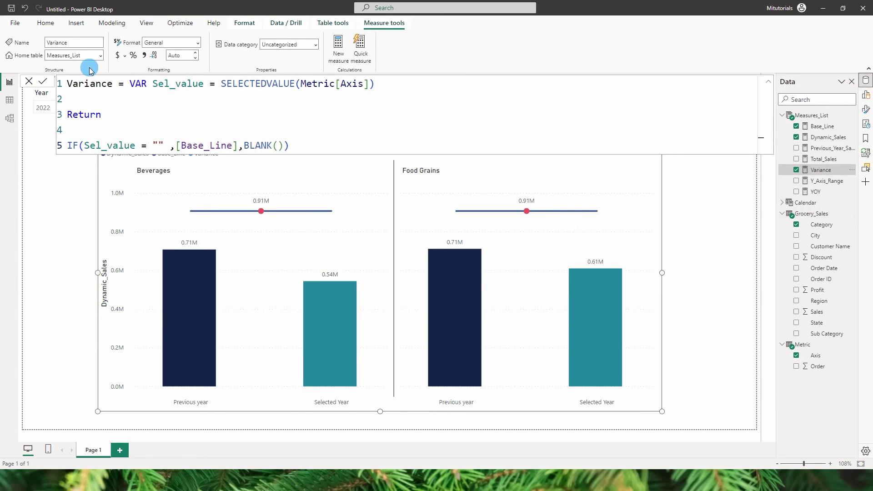
left_click(198, 46)
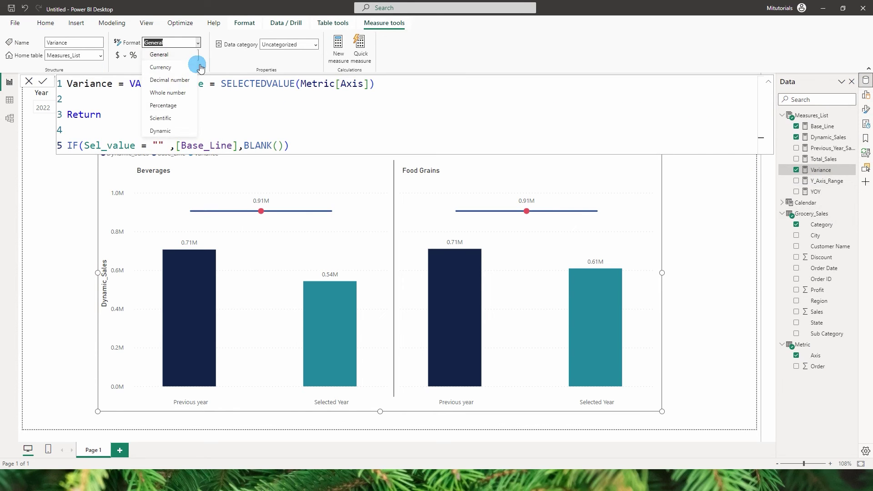
left_click(160, 131)
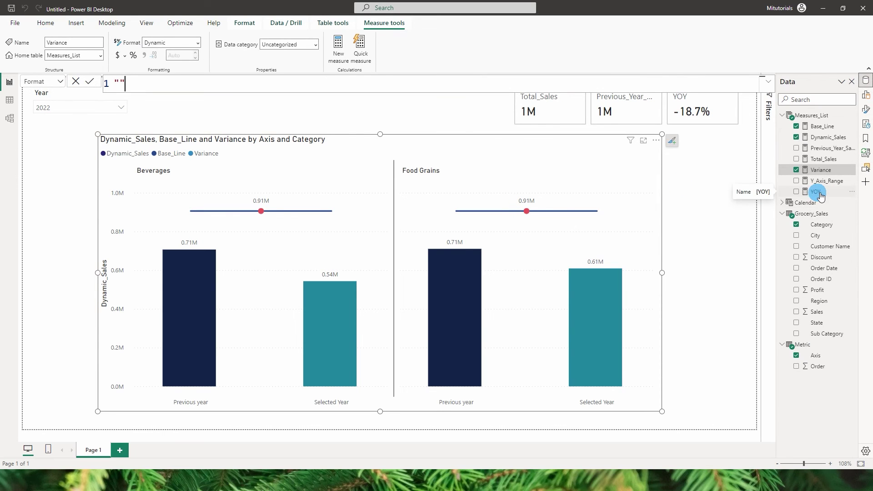
- Set the Variance measure's dynamic format expression to """" & [YOY] & """" and commit it
left_click_drag(126, 85, 109, 84)
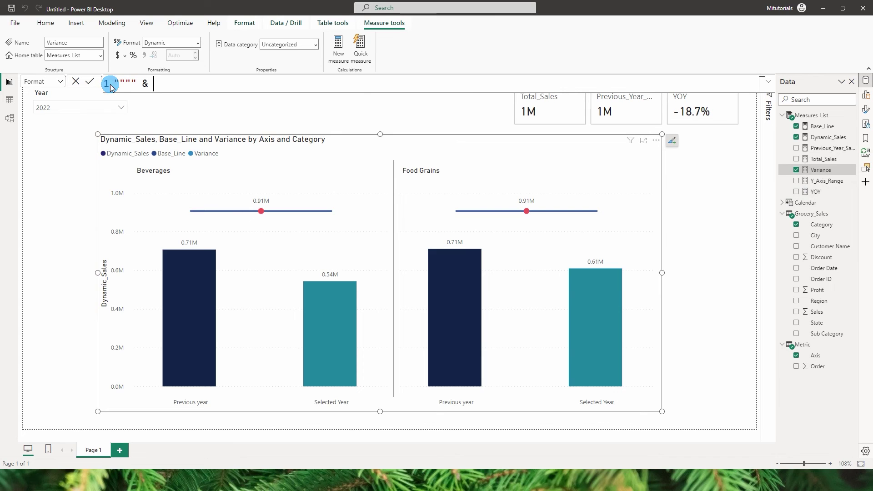
type("YOY")
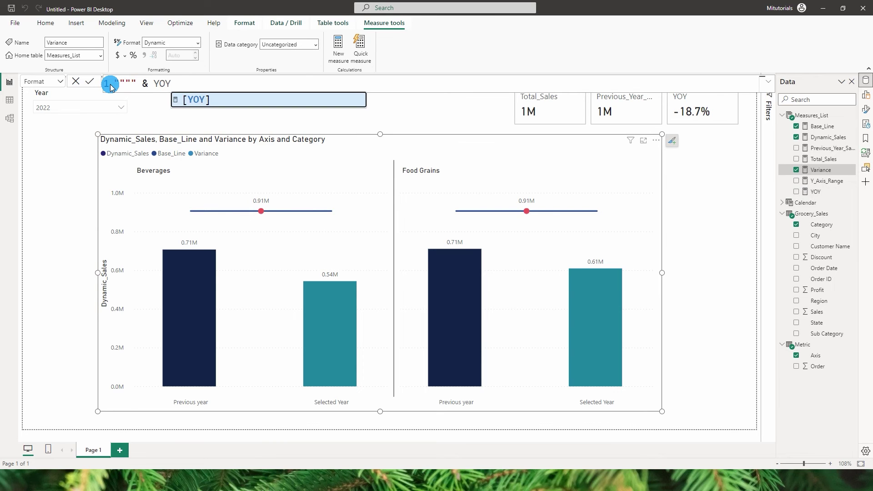
key("Tab")
type("&")
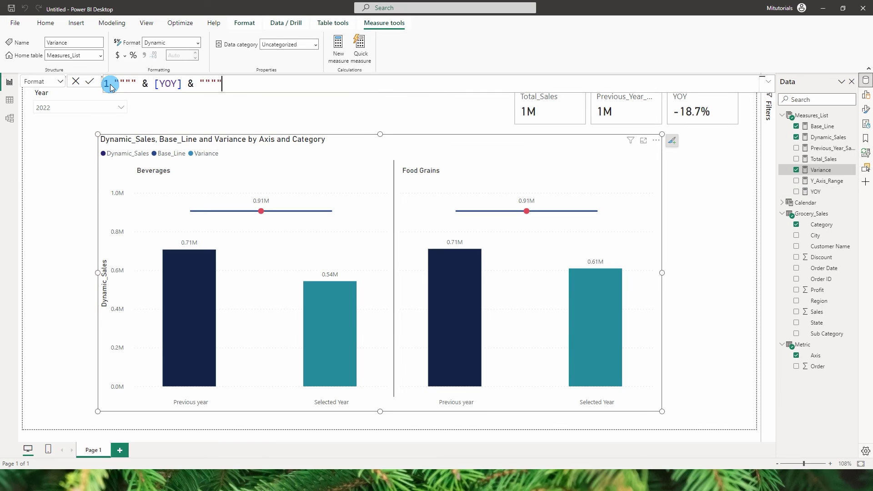
left_click(89, 82)
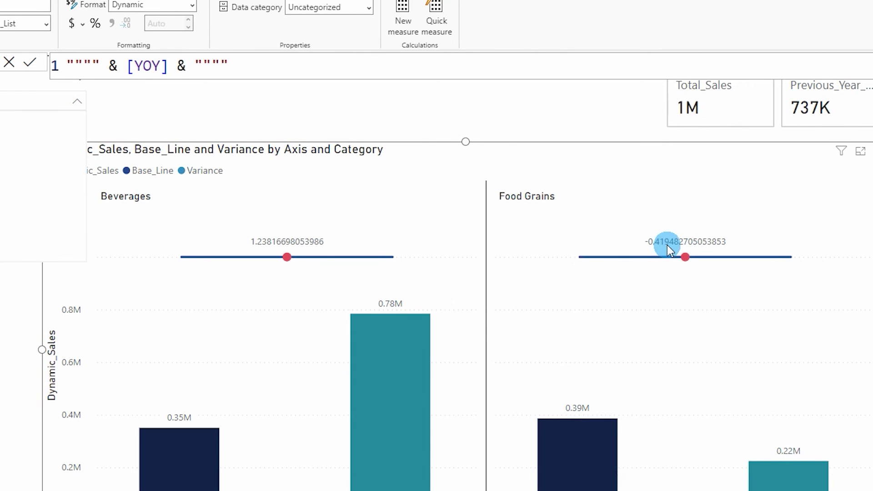
- Format YOY as a one-decimal percentage in the Variance format expression: """" & FORMAT([YOY],"0.0%" & """")
left_click(126, 68)
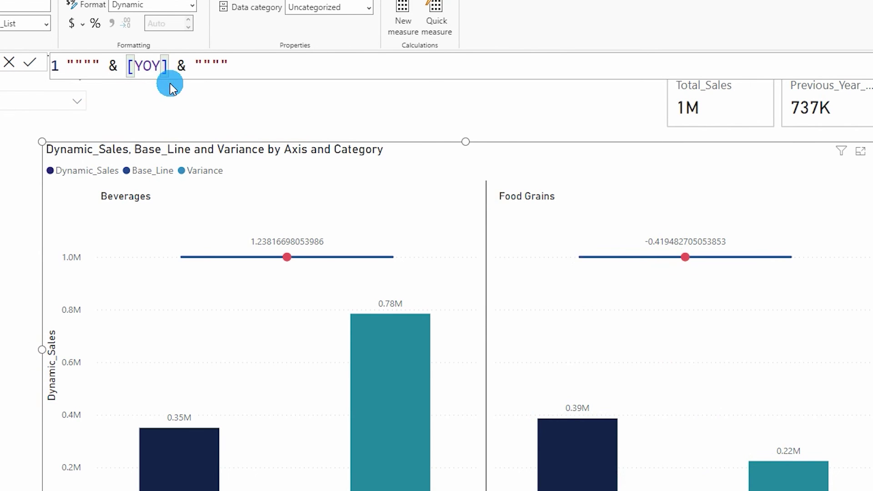
type("Fo")
key("Tab")
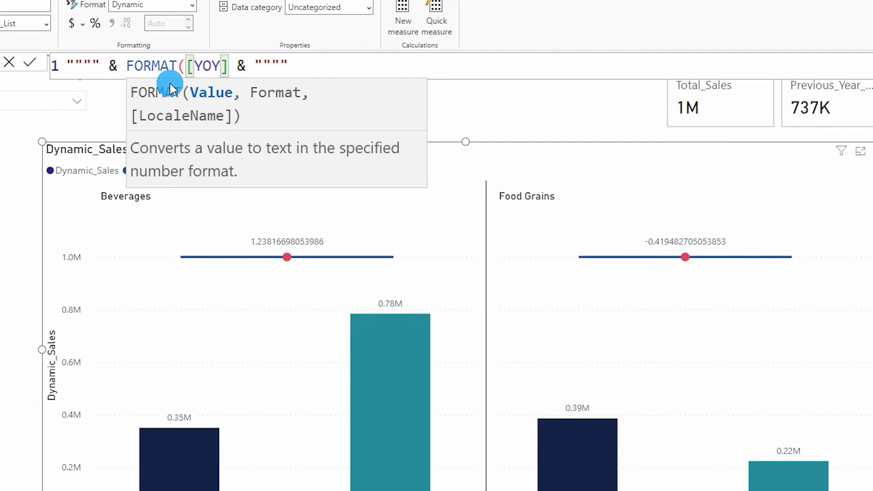
left_click(228, 69)
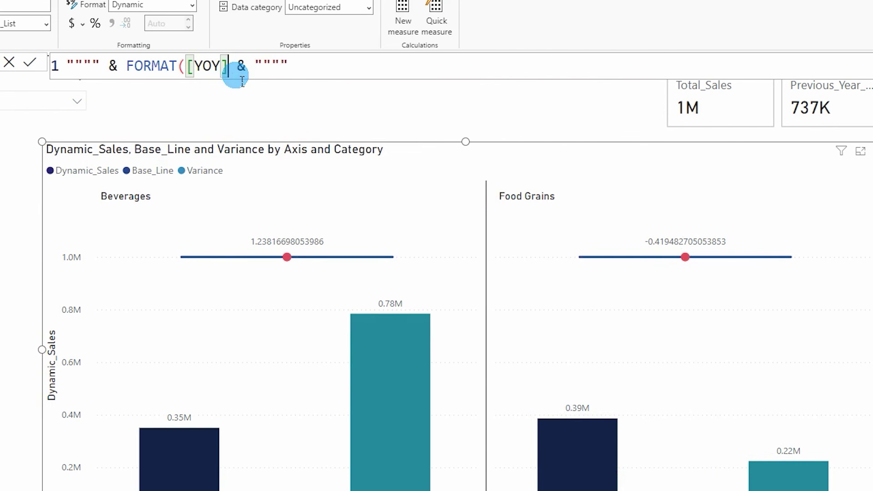
type(",")
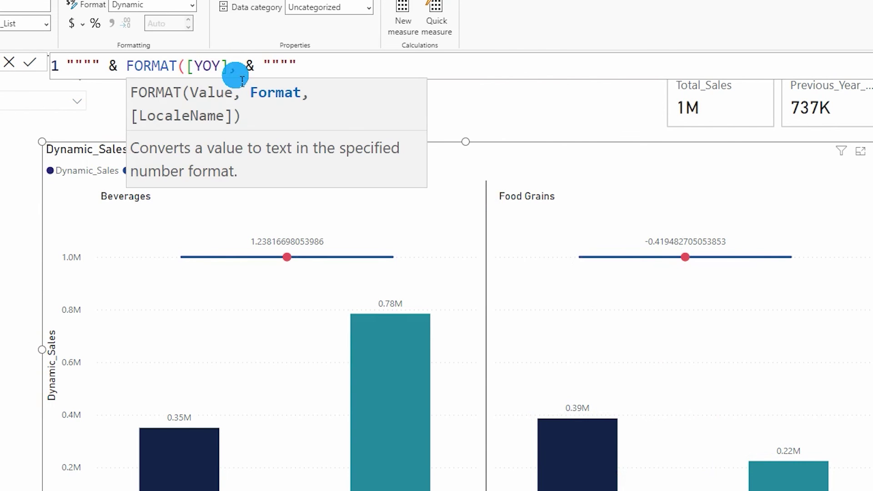
type("\"0.")
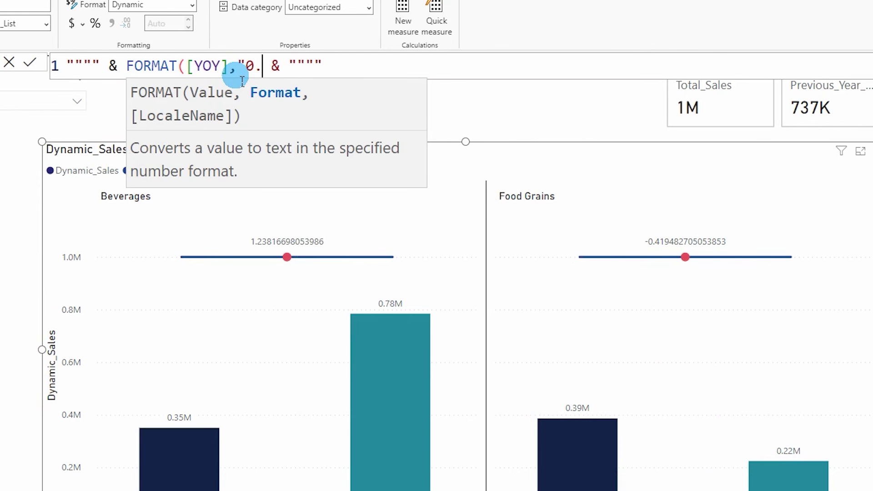
type("0%")
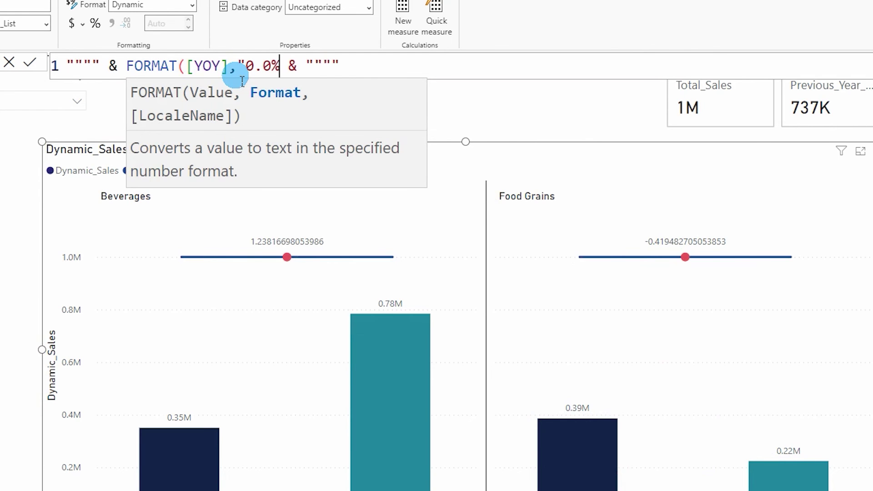
type("\"")
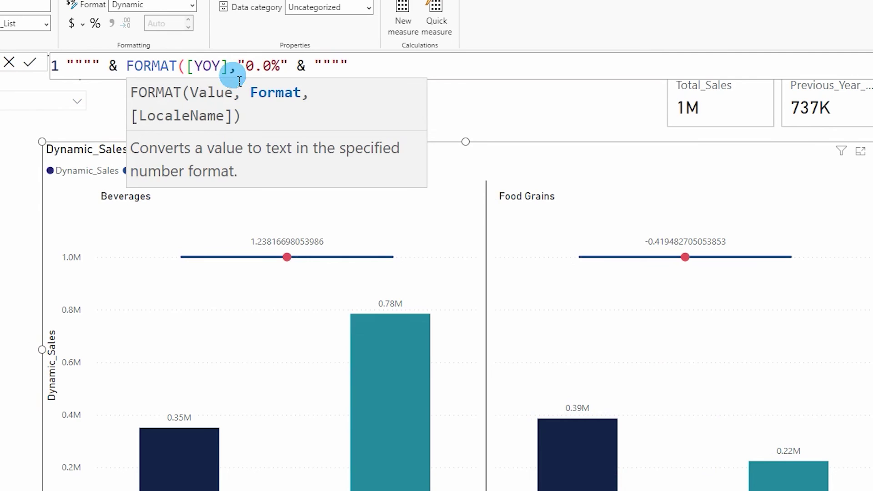
key("End")
type(")")
left_click(28, 63)
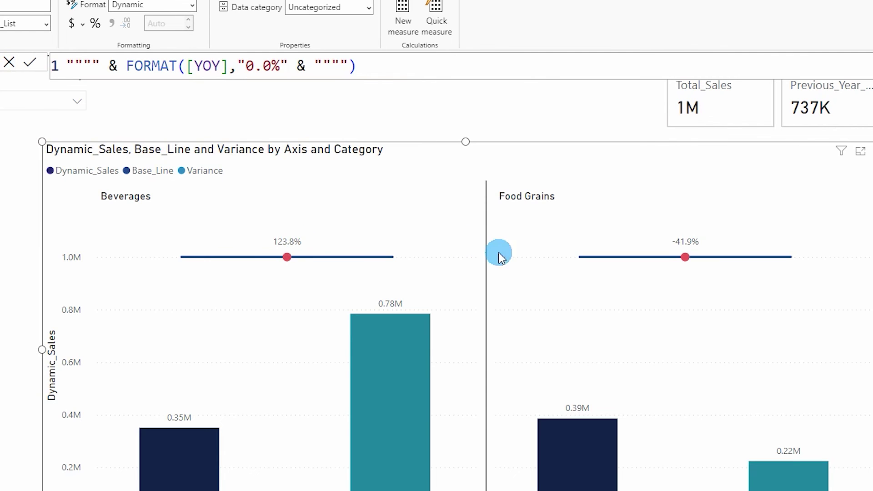
- Create the measure Conditional_Format_YOY = IF([YOY] > 0 ,"Green","Red")
left_click(673, 238)
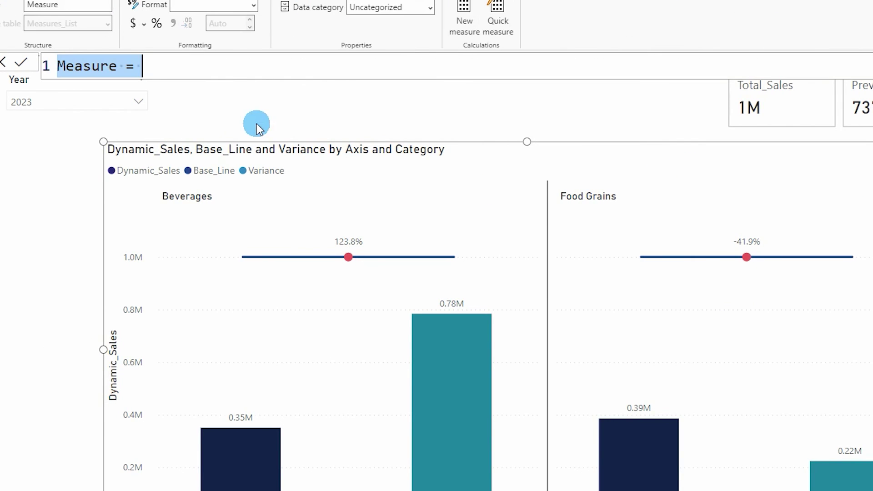
type("Con")
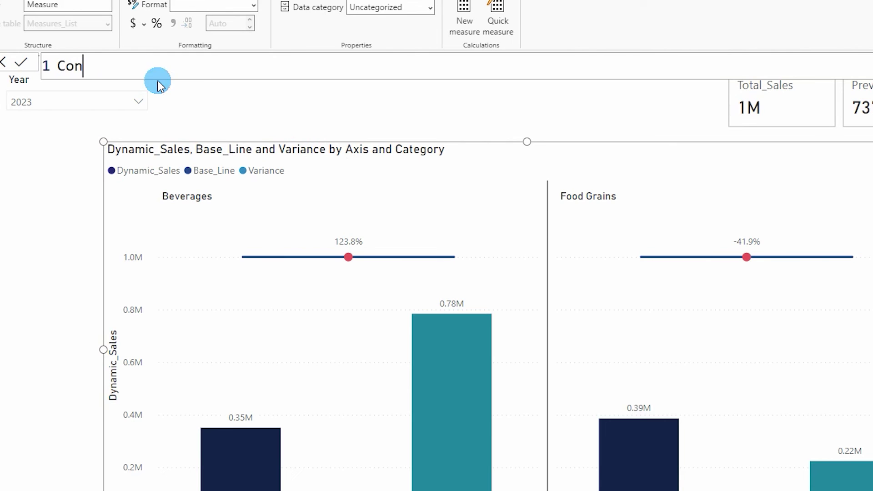
type("ditional")
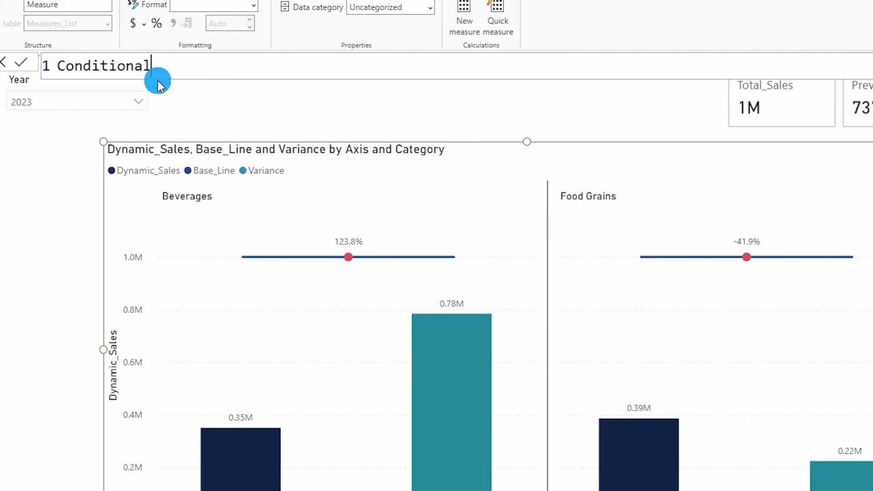
type("_Format_YOY = i")
key("Tab")
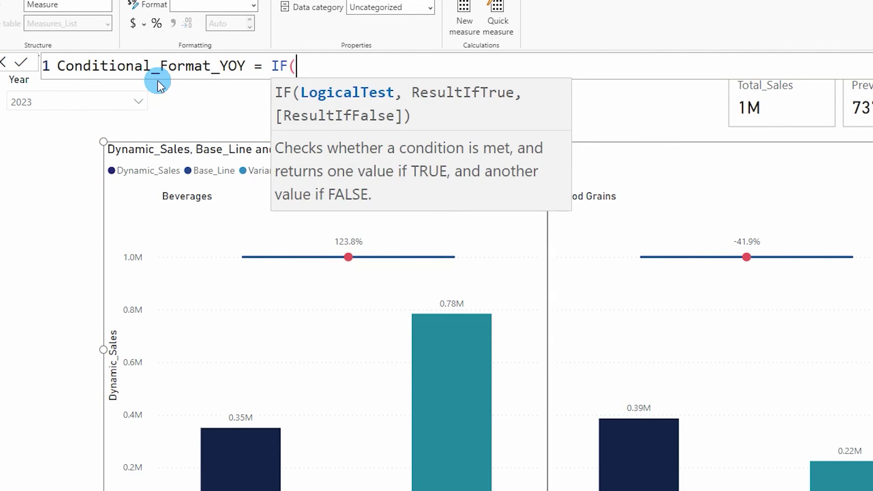
type("yo")
key("Tab")
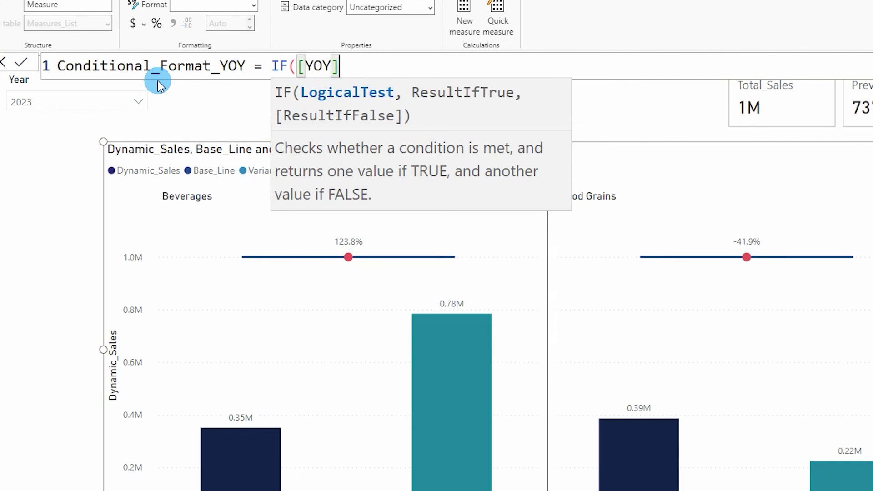
type("> 0 ,\"Green\",\"Red\")")
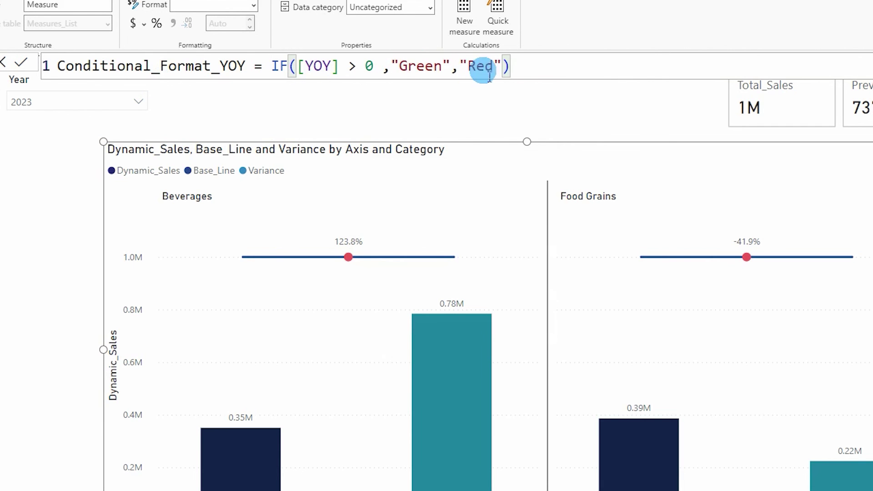
- Apply the chart's data label settings to the Variance series only
left_click(869, 193)
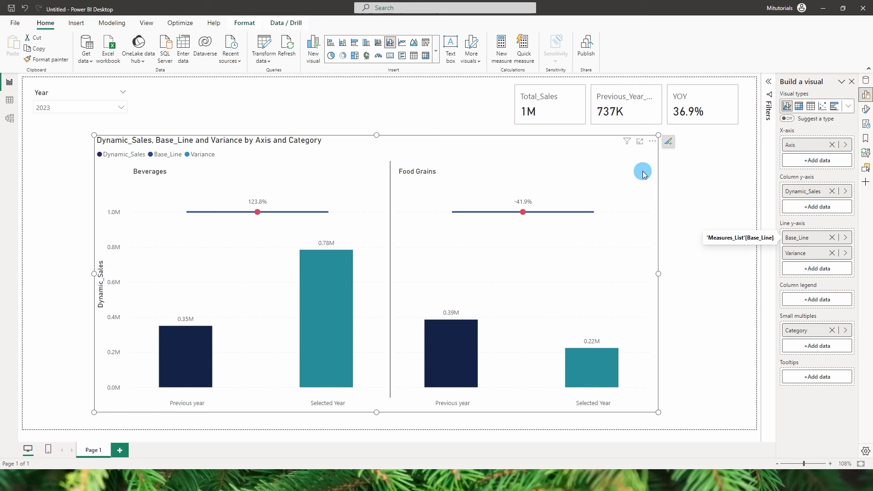
left_click(866, 109)
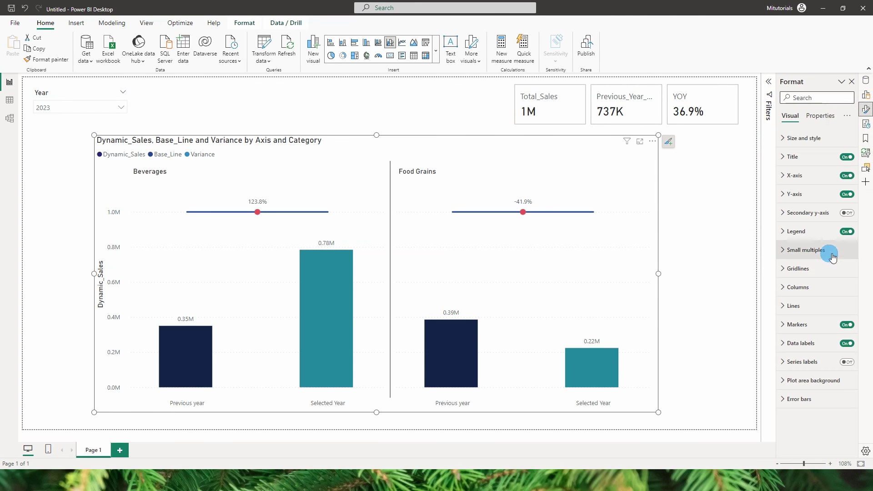
scroll(800, 232, "down", 3)
left_click(784, 227)
left_click(801, 272)
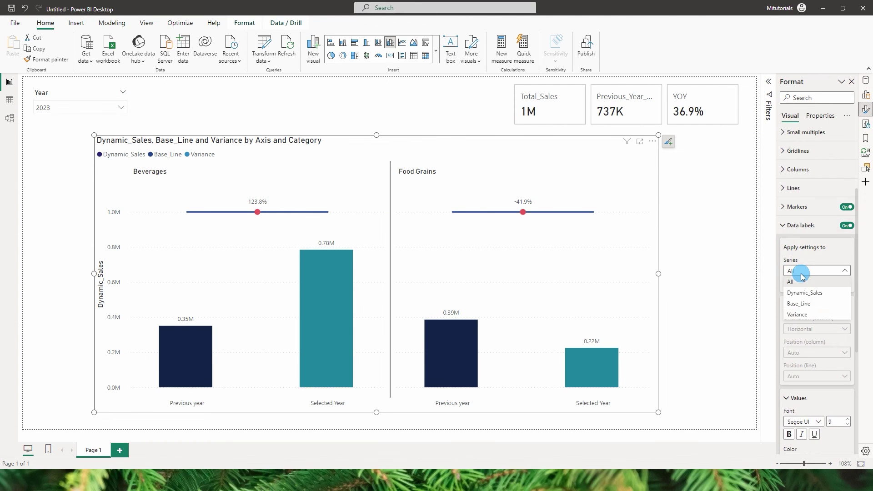
left_click(806, 315)
scroll(819, 275, "down", 2)
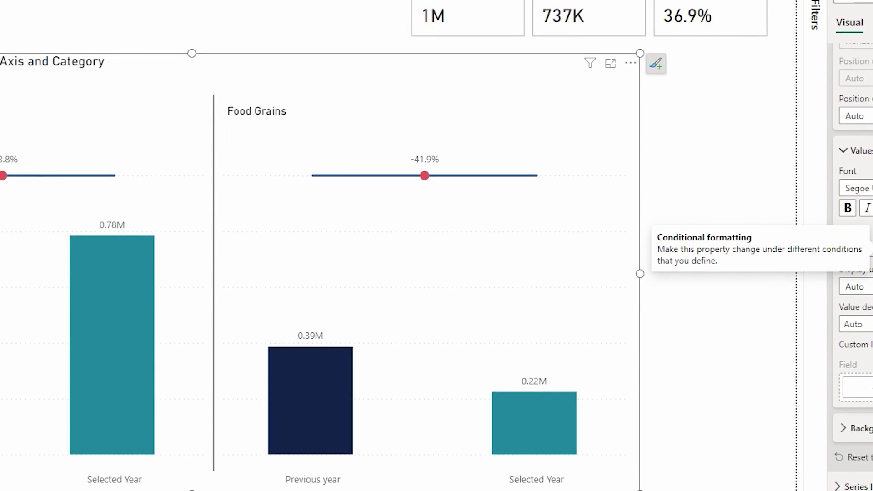
- Color the Variance data labels conditionally by field value from Conditional_Format_YOY, and make them bold
left_click(691, 81)
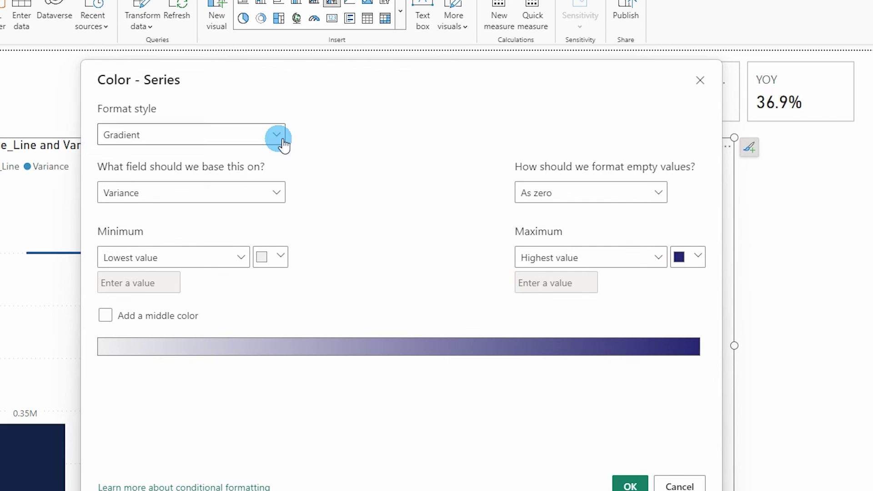
left_click(277, 137)
left_click(142, 200)
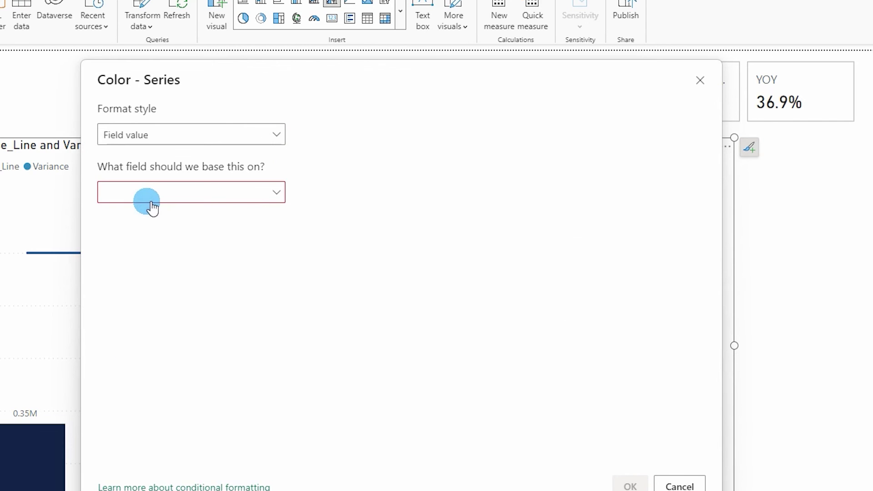
left_click(217, 196)
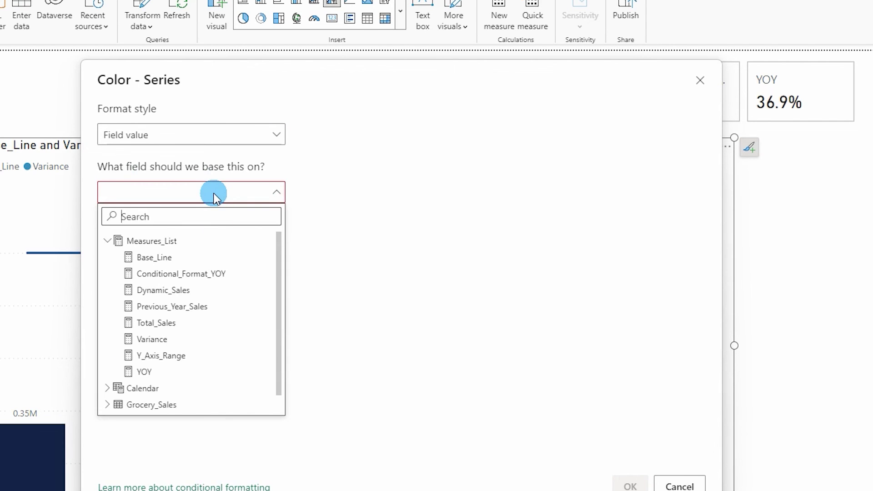
left_click(180, 275)
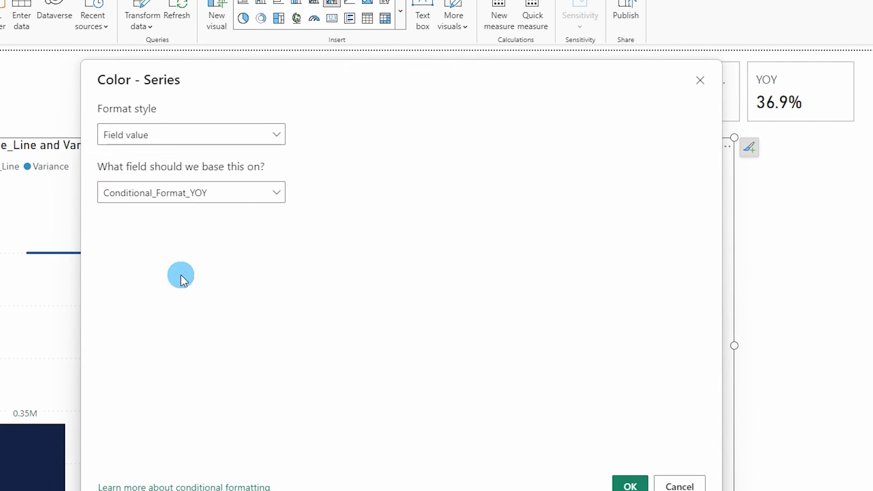
left_click(630, 485)
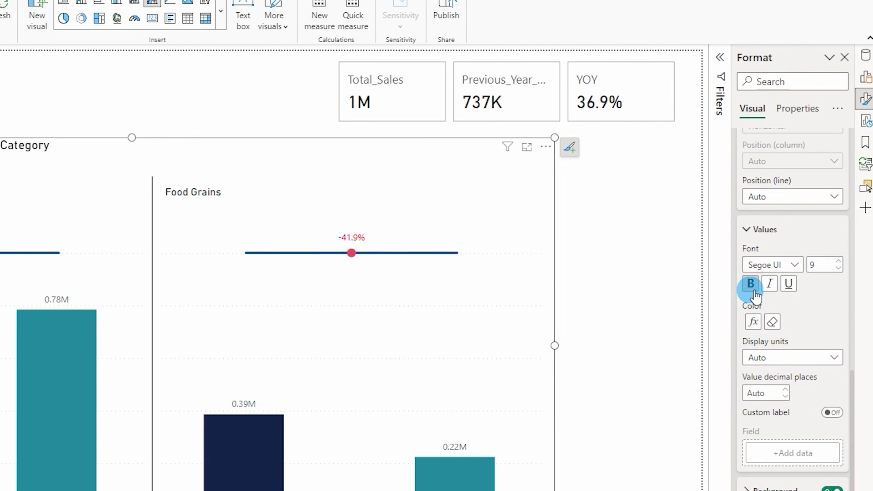
left_click(754, 290)
left_click(310, 273)
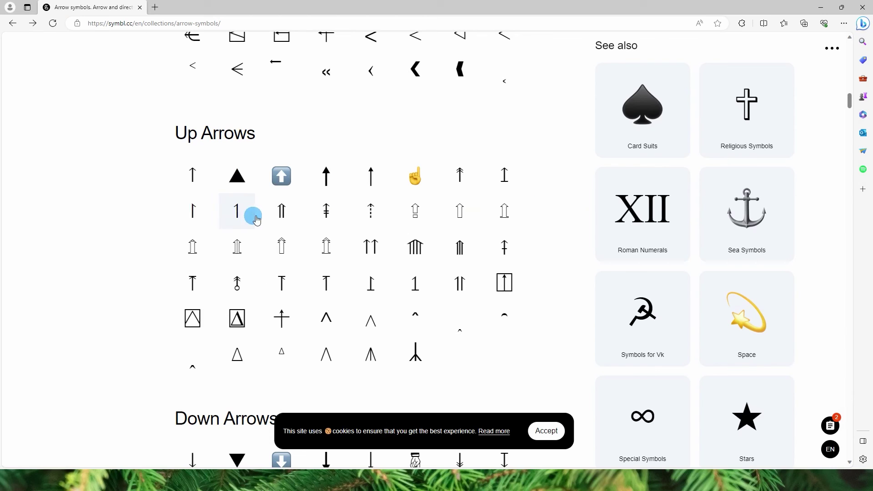
- Copy the Black Up-Pointing Triangle symbol from the Up Arrows section of the symbl.cc page in the browser
left_click(111, 193)
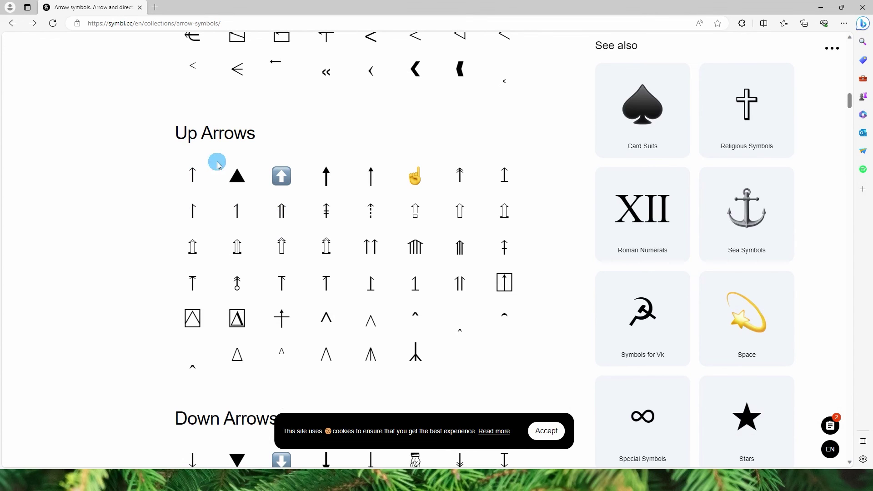
left_click(238, 180)
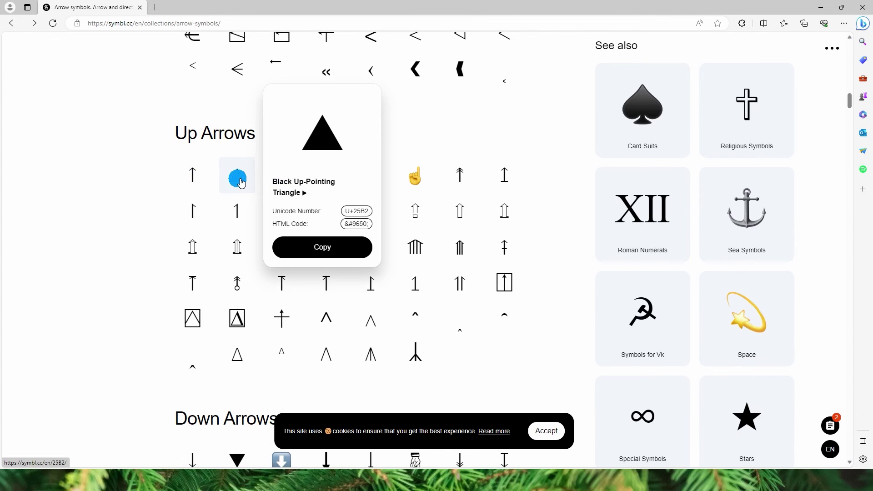
left_click(322, 247)
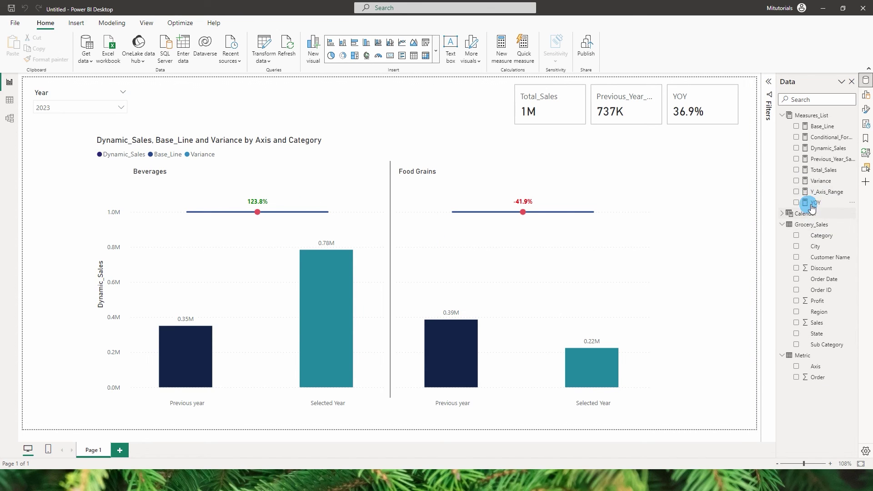
- In the Variance measure's dynamic format string, insert the copied ▲ symbol before 0.0% and add a semicolon after it
left_click(821, 183)
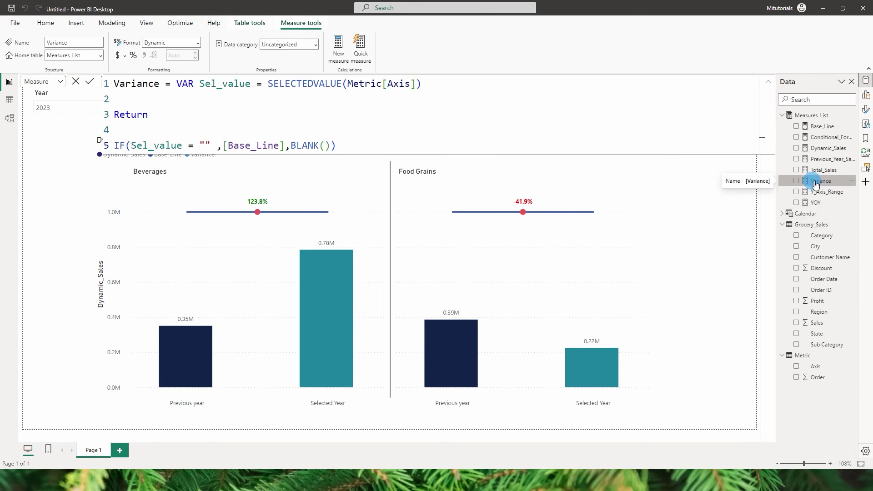
left_click(65, 84)
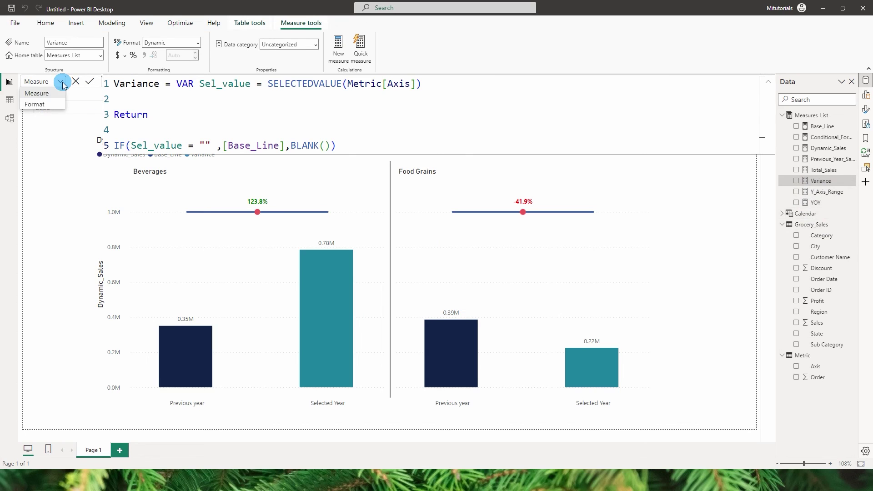
left_click(42, 106)
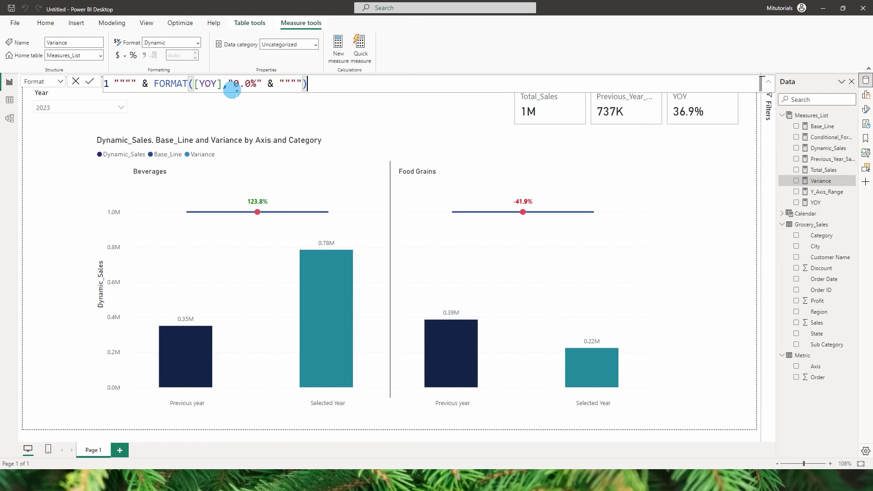
left_click_drag(250, 84, 233, 84)
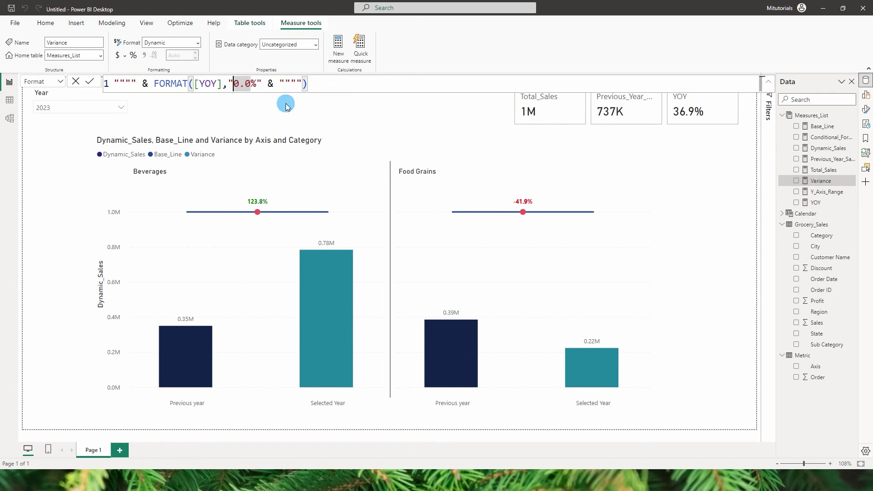
key("ctrl+v")
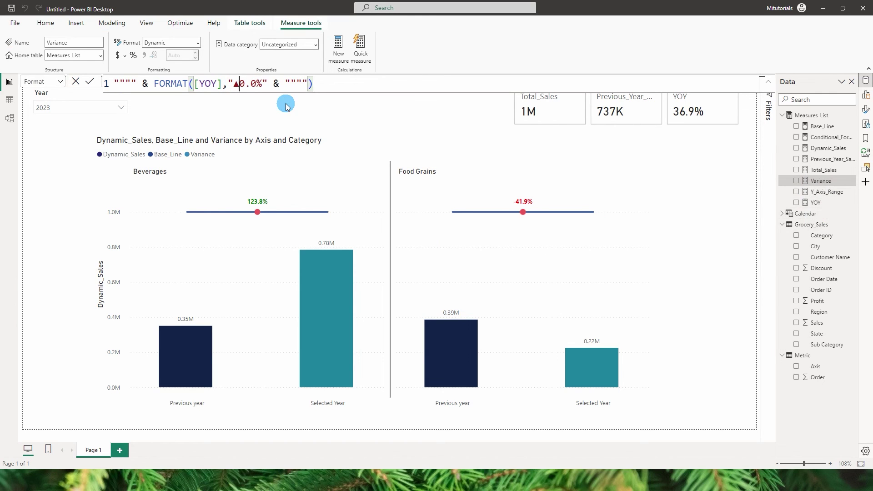
left_click(271, 87)
type(";")
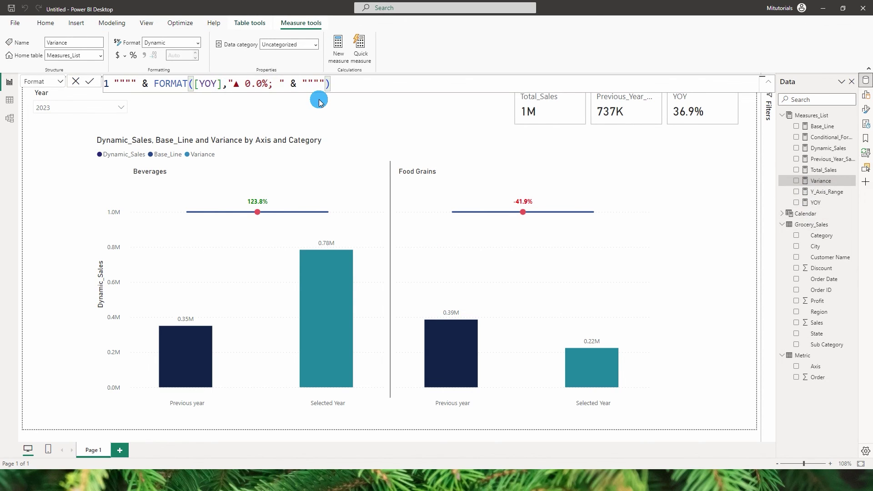
- Switch to the symbl.cc page in the browser and copy the Black Down-Pointing Triangle from the Down Arrows section
key("alt+Tab")
scroll(103, 187, "down", 5)
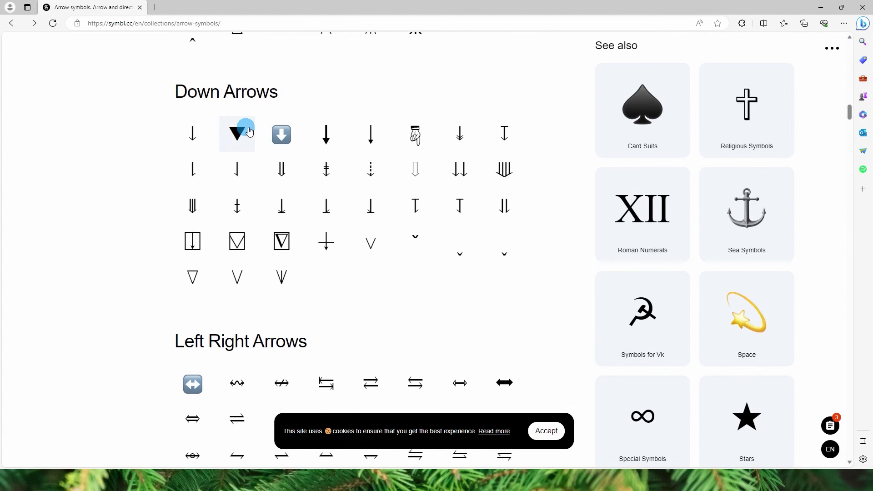
mouse_move(236, 135)
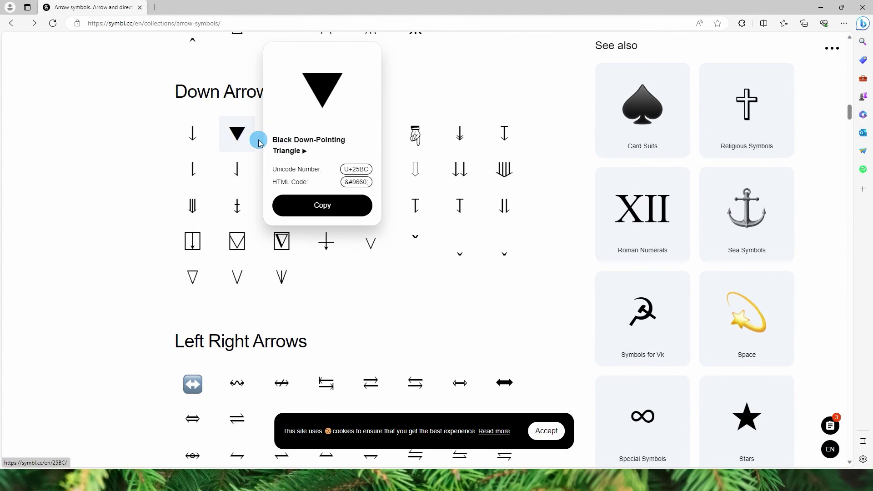
left_click(322, 205)
- Back in Power BI, add 0.0% with the ▼ symbol as the Variance format's negative section and commit the format
key("alt+Tab")
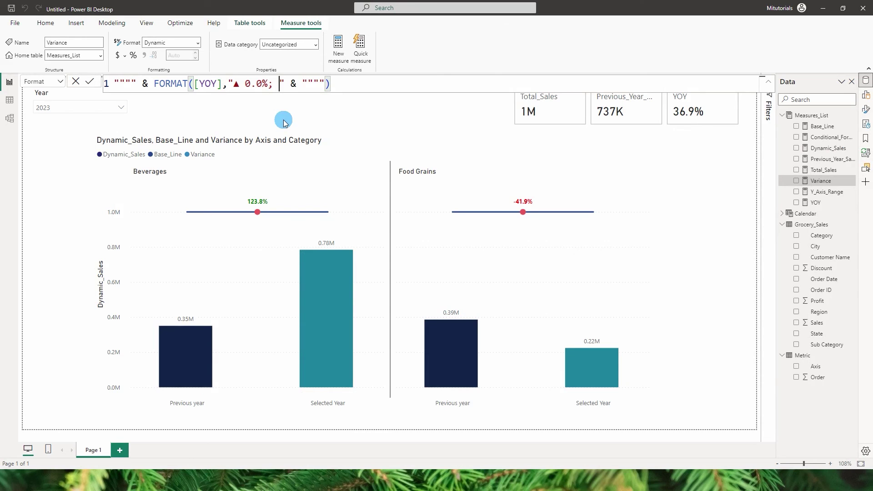
left_click_drag(244, 85, 269, 86)
left_click(287, 85)
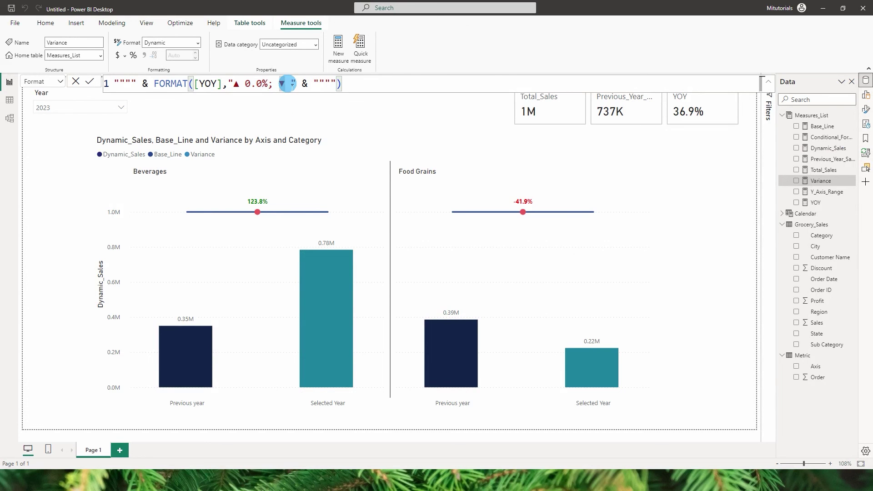
left_click(275, 84)
key("ctrl+v")
left_click(90, 82)
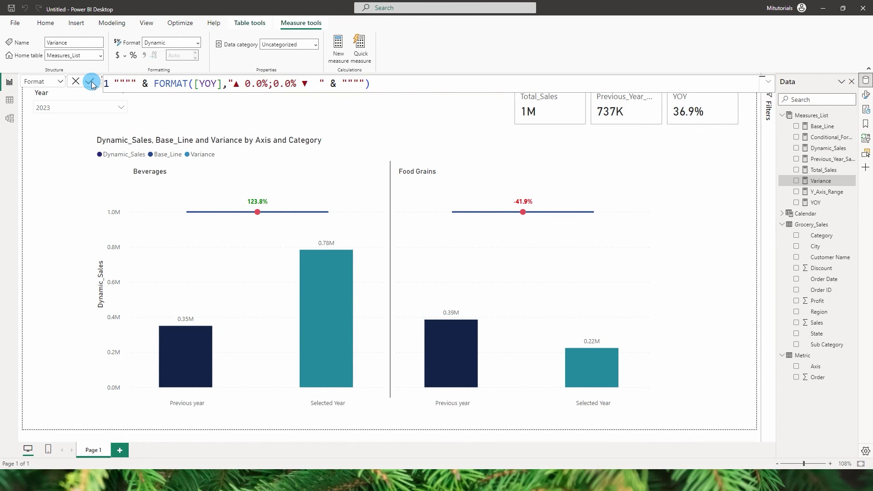
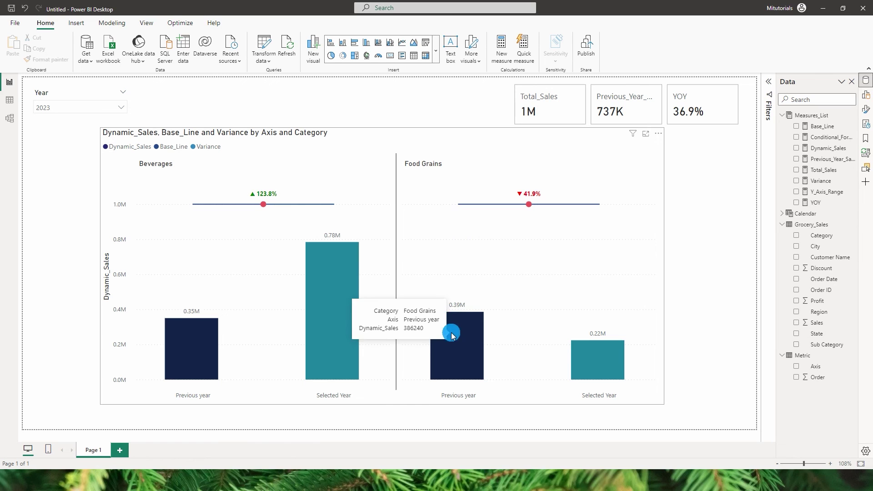
- Examine the chart's error bar options for the Base_Line series
left_click(866, 110)
left_click(622, 223)
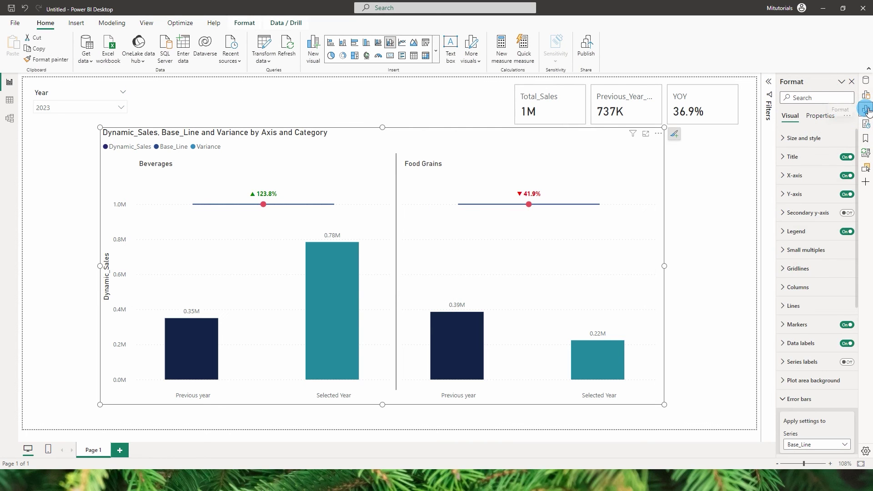
scroll(795, 246, "down", 5)
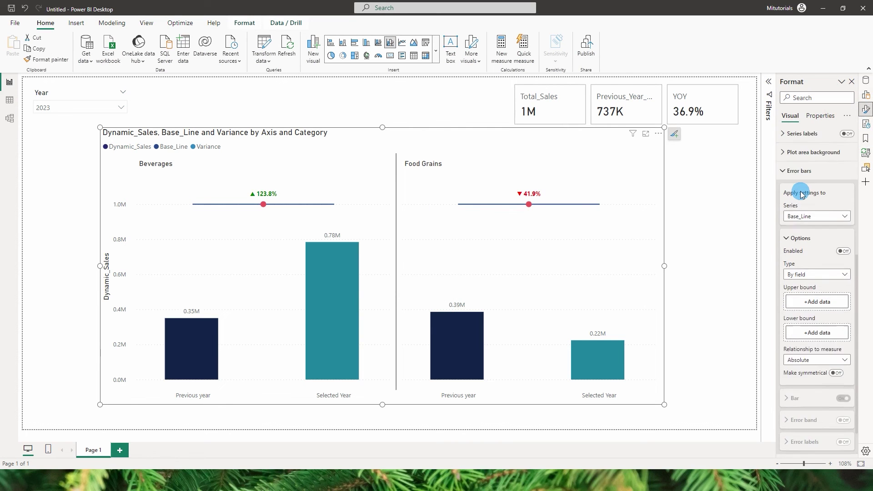
scroll(786, 200, "up", 2)
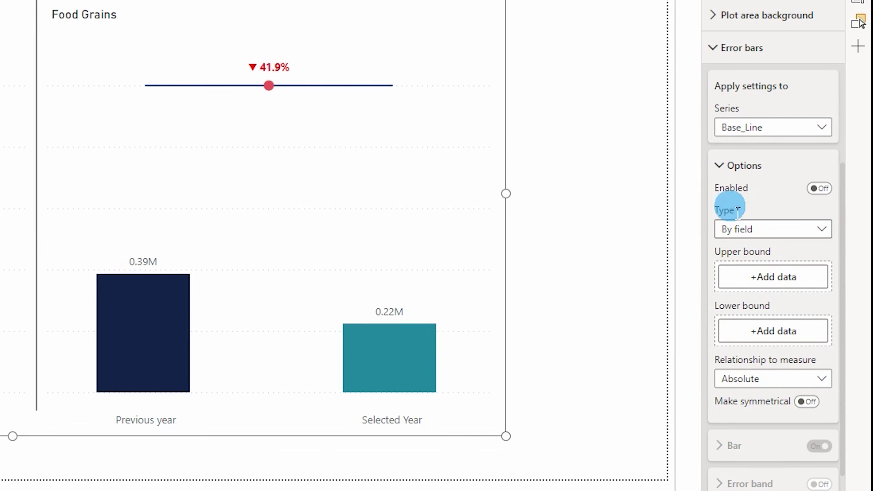
scroll(754, 173, "up", 3)
- Add a new measure PY_Line to Measures_List, beginning with VAR Sel_value = SELECTEDVALUE(Metric[Axis])
left_click(860, 21)
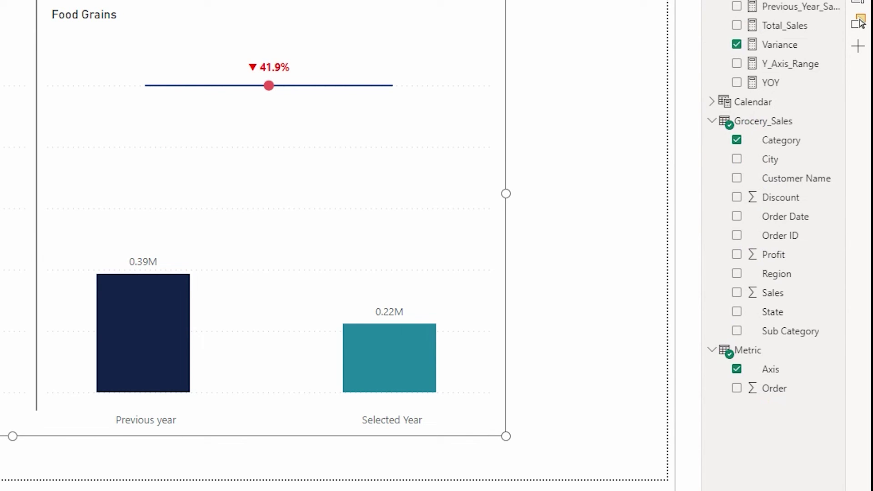
right_click(750, 39)
left_click(787, 70)
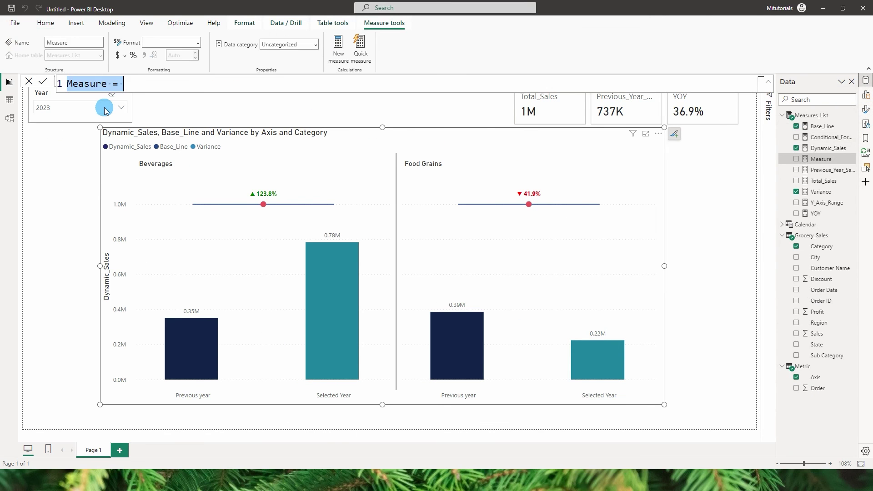
type("PY")
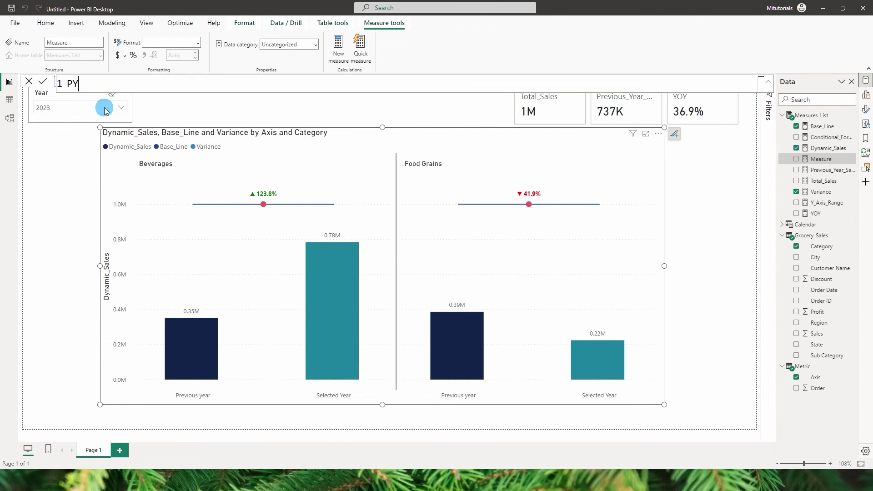
type("_Line = VAR S")
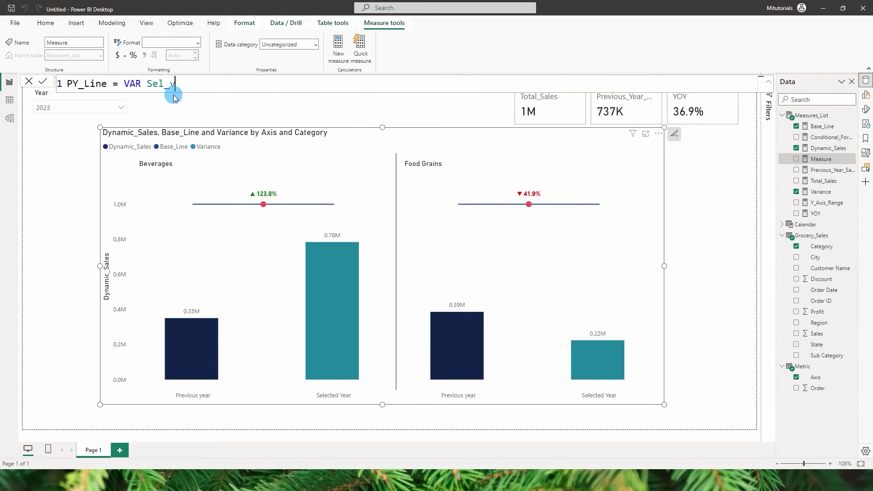
type("el_value = Sel")
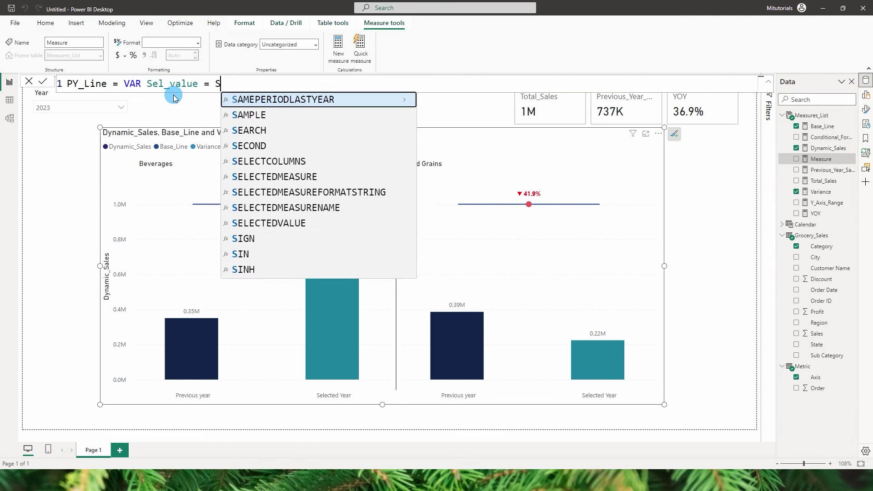
key("Down")
key("Down")
key("Down")
key("Down")
key("Tab")
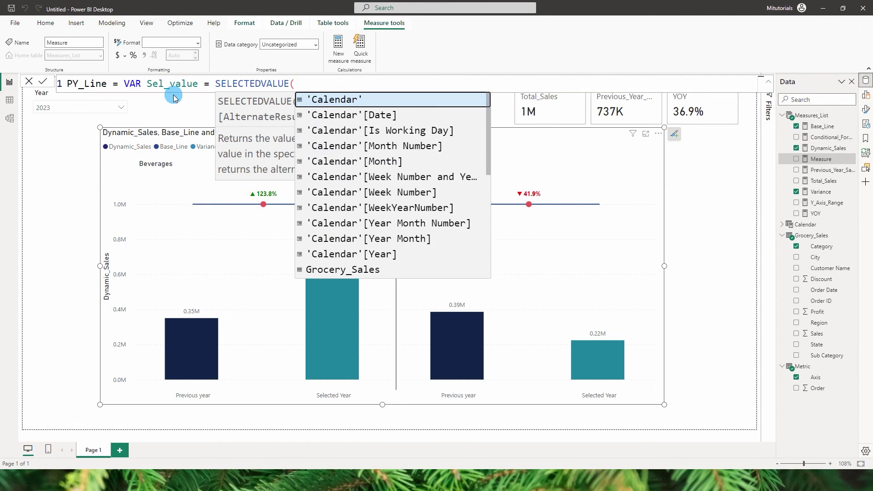
type("Metr")
key("Down")
key("Tab")
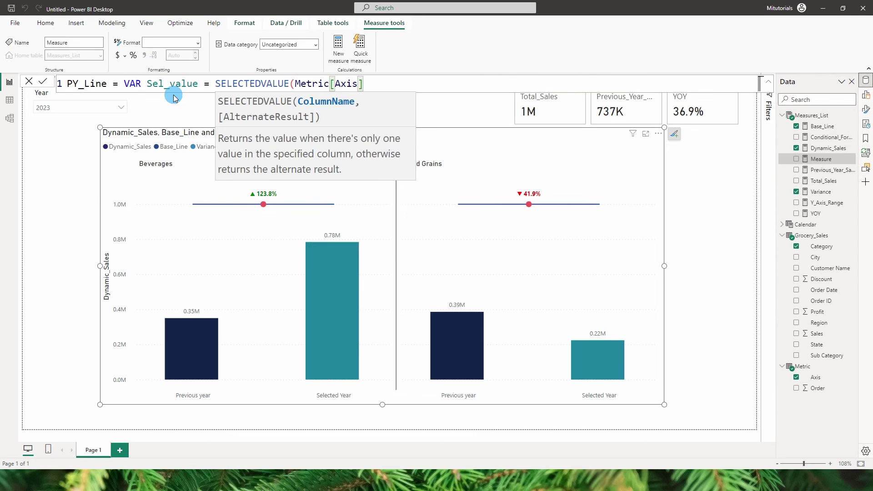
type(")")
key("shift+Return")
key("shift+Return")
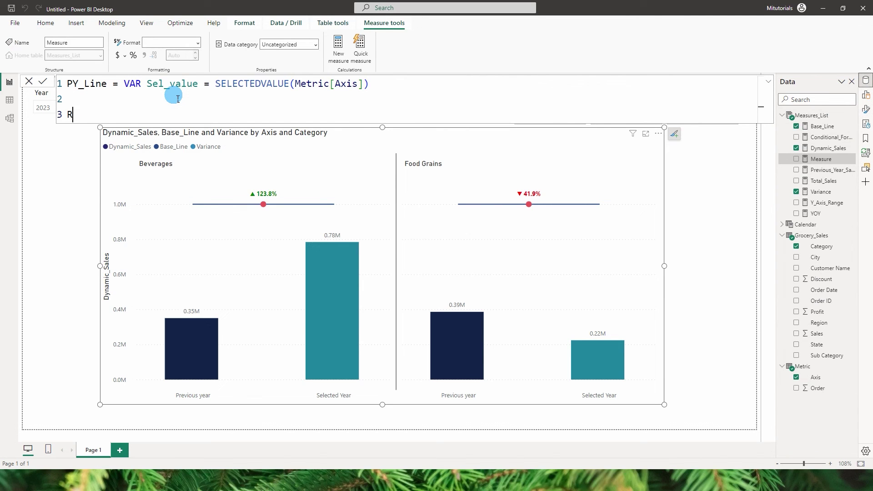
- Complete the PY_Line measure with Return IF(Sel_value = "Previous Year",[Base_Line],BLANK()) and commit it
type("Return")
key("shift+Return")
key("shift+Return")
type("IF(Sel")
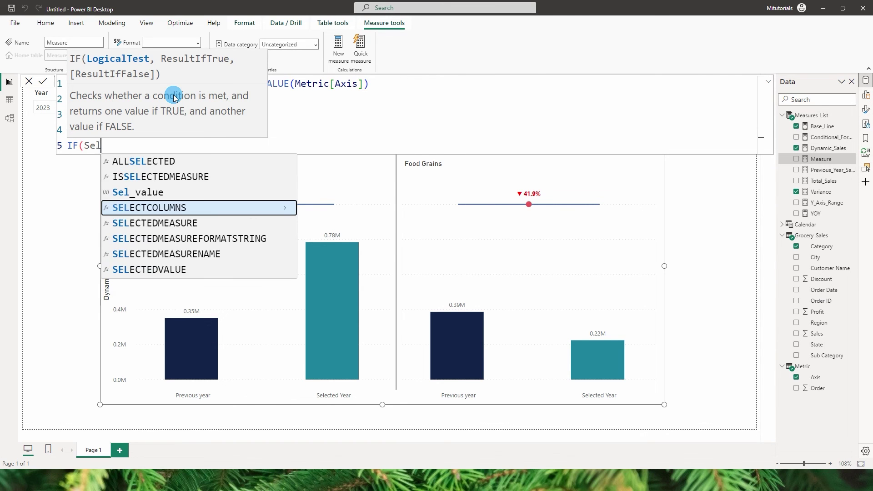
type("_value = \"Previous Year\",")
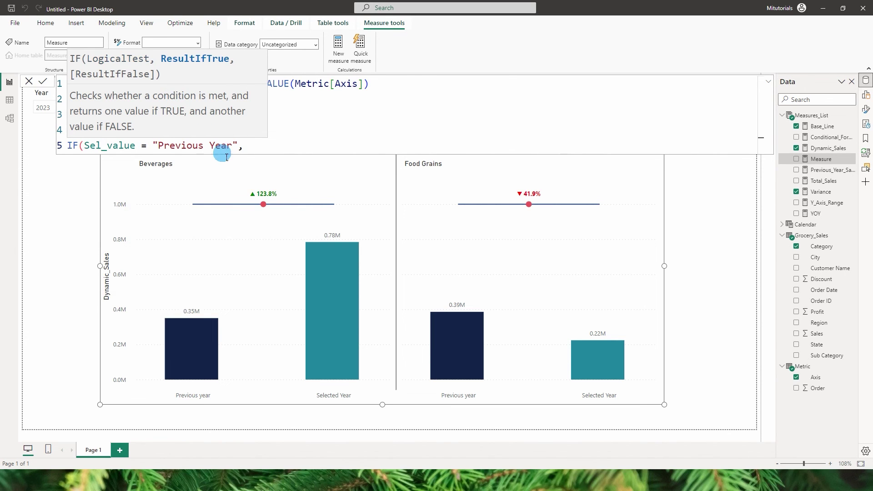
mouse_move(468, 205)
type("Base")
key("Tab")
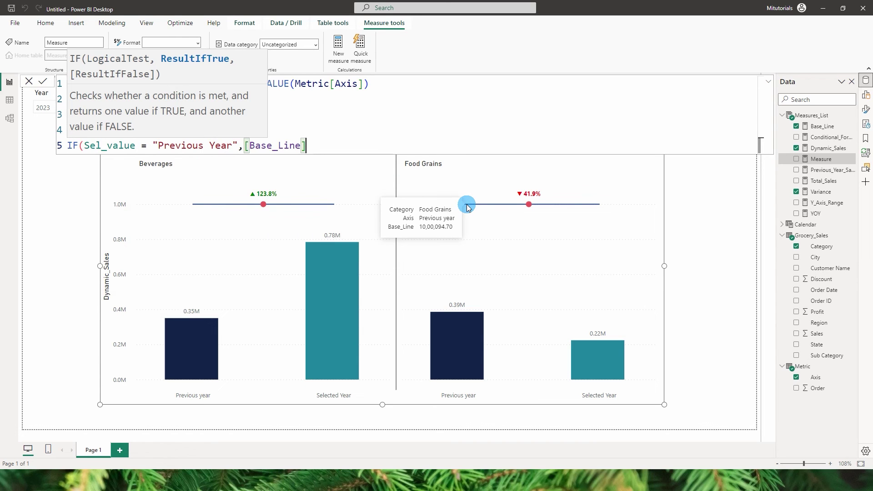
type(",")
type("Blank")
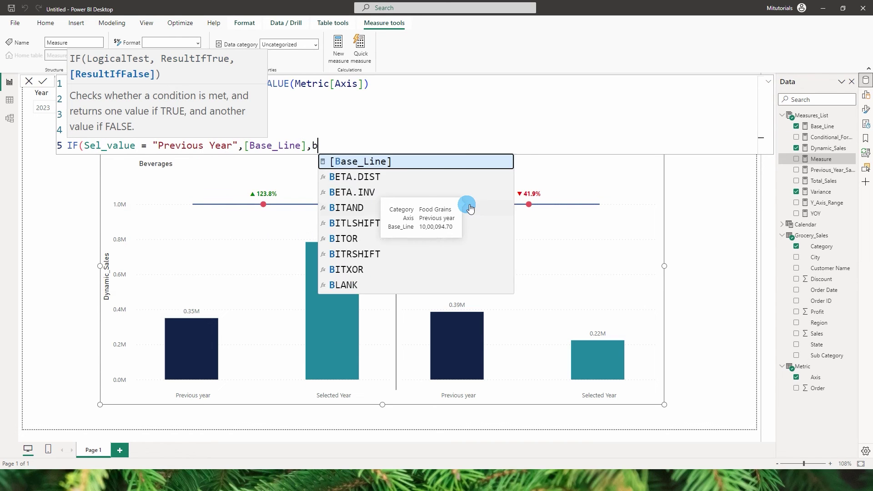
key("Tab")
type("))")
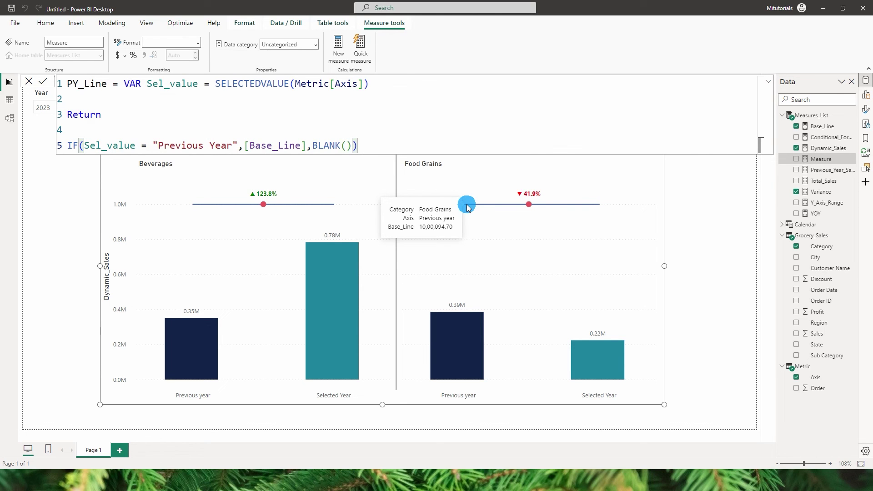
left_click(468, 207)
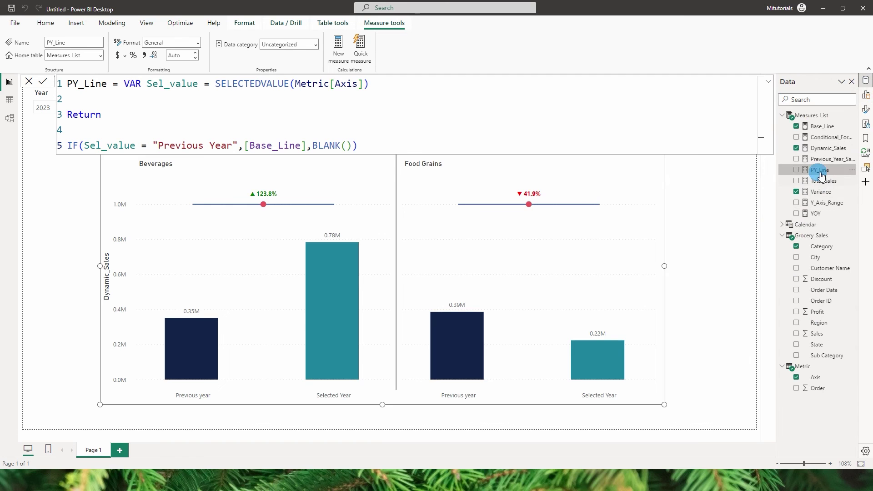
- Add the PY_Line measure to the chart's line y-axis below Variance
left_click(866, 95)
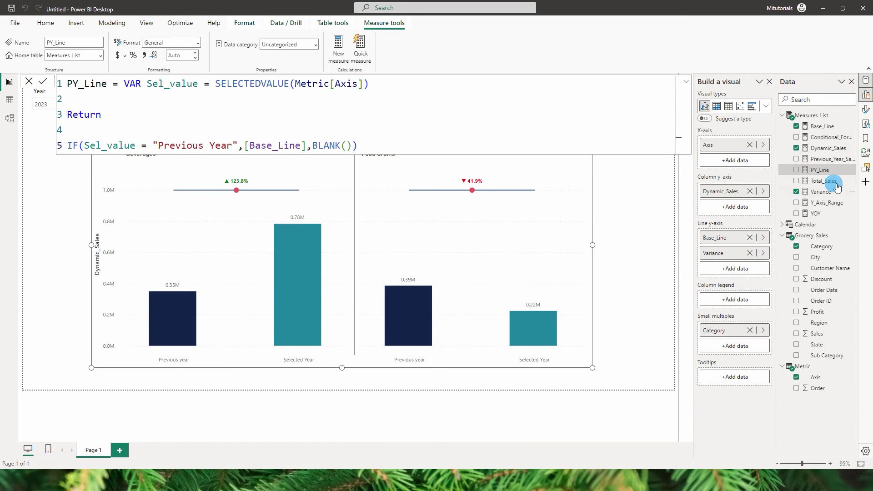
left_click_drag(826, 174, 729, 270)
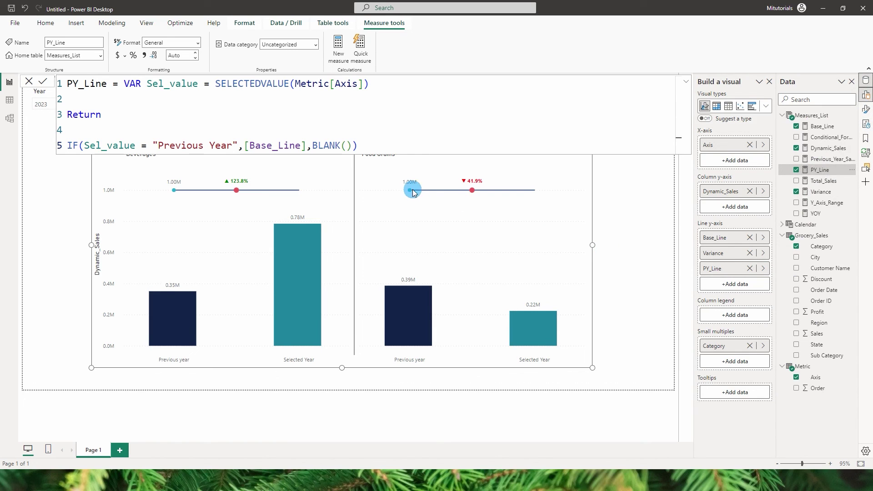
mouse_move(410, 193)
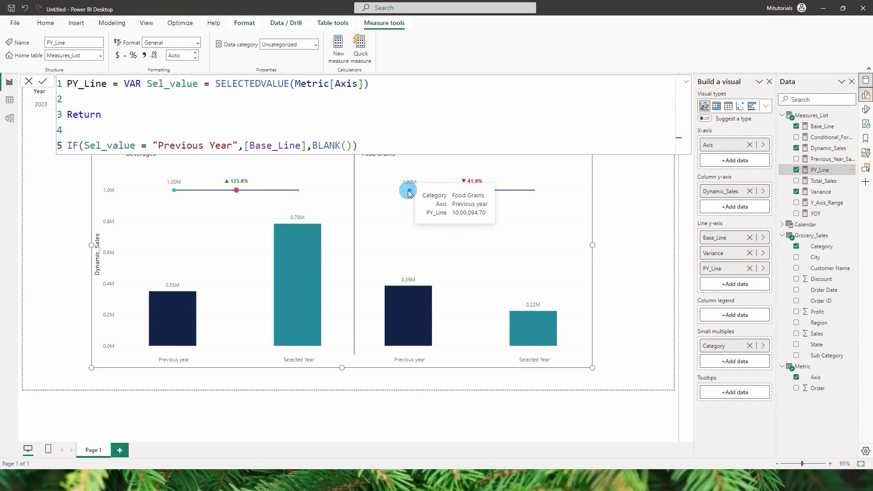
- Enable error bars on the chart for the PY_Line series
left_click(866, 110)
scroll(799, 249, "down", 5)
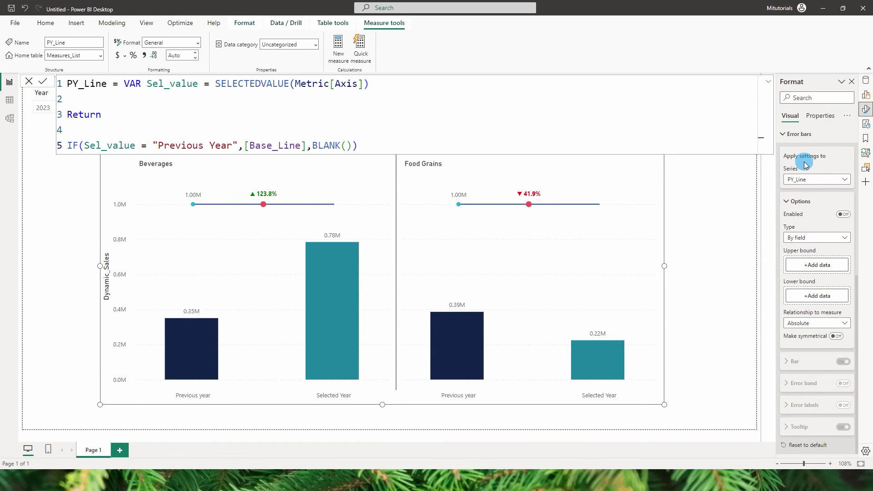
left_click(815, 180)
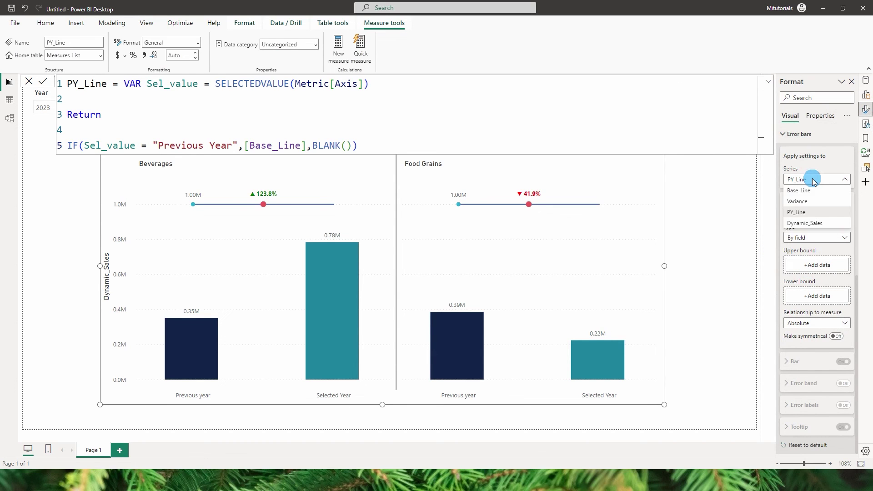
left_click(814, 180)
left_click(844, 215)
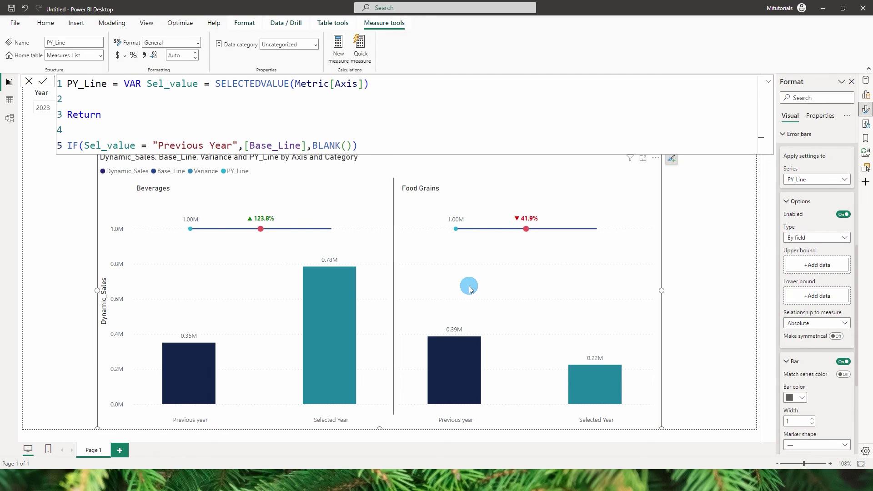
- Set the lower bound of the PY_Line error bars to the Previous_Year_Sales measure
left_click(811, 299)
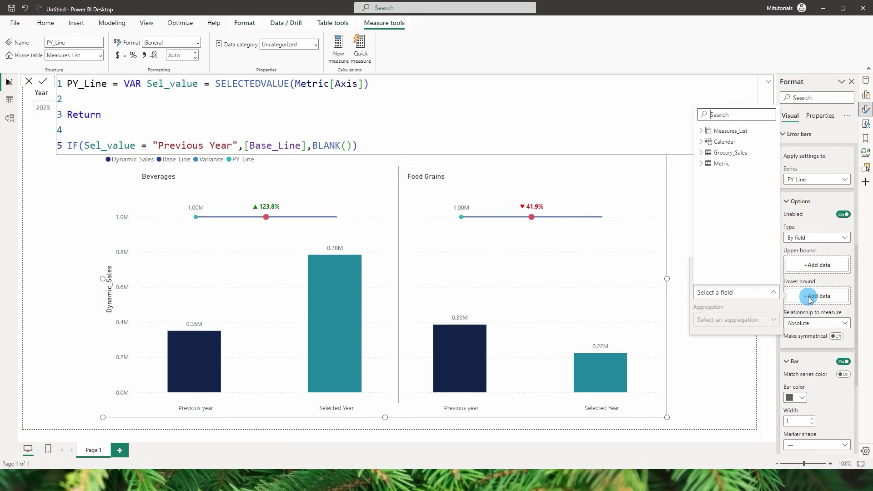
left_click(698, 133)
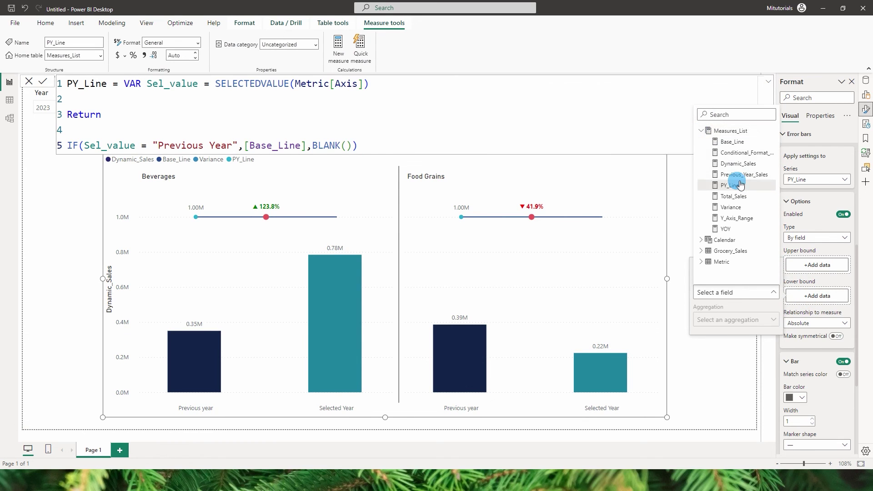
left_click(742, 179)
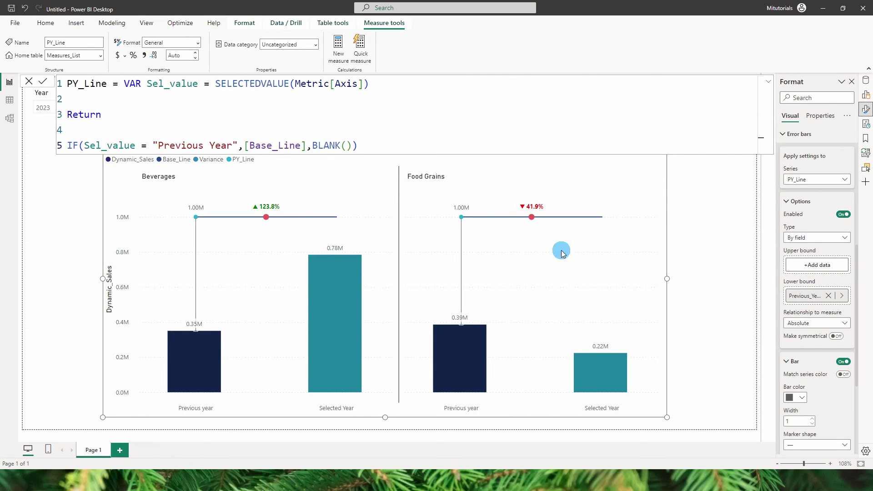
- Format the PY_Line error bars with the dark blue theme color 1 (#262A76), width 2 and marker shape None
scroll(816, 341, "down", 3)
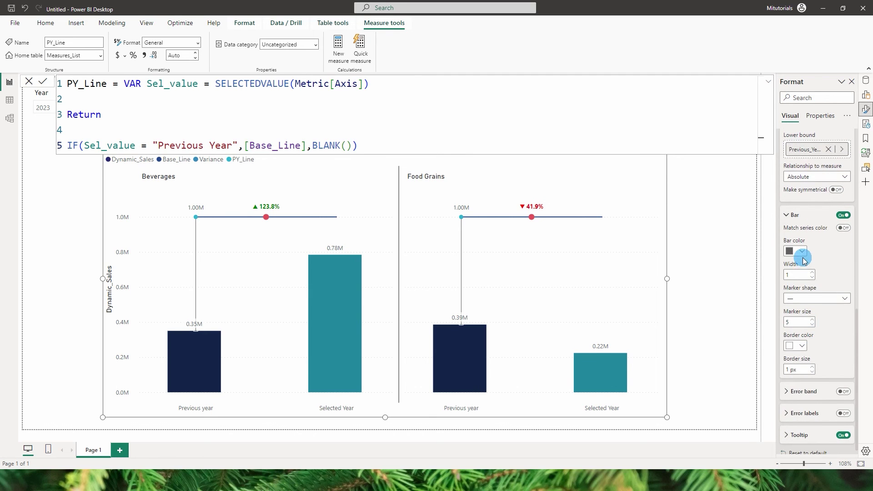
left_click(801, 253)
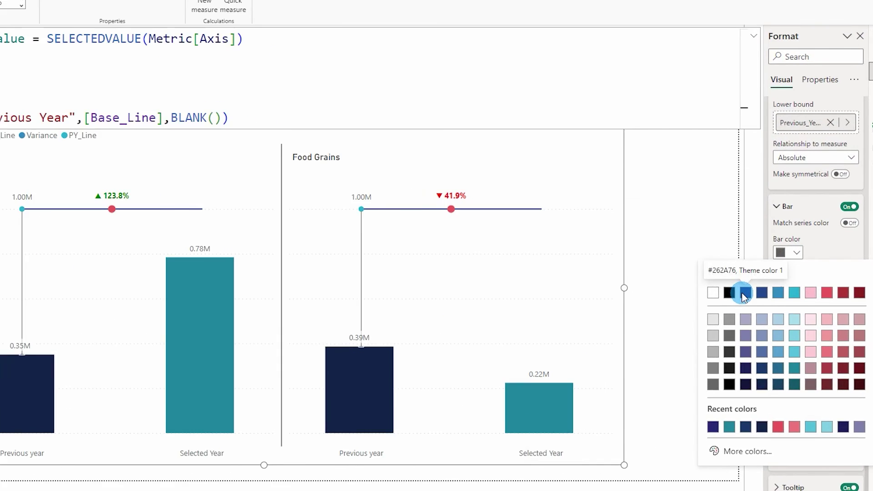
left_click(761, 282)
left_click(808, 285)
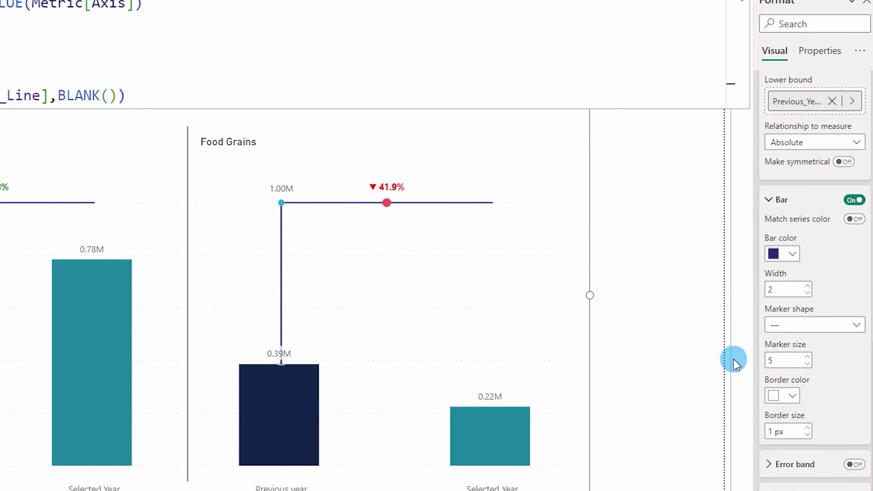
left_click(814, 326)
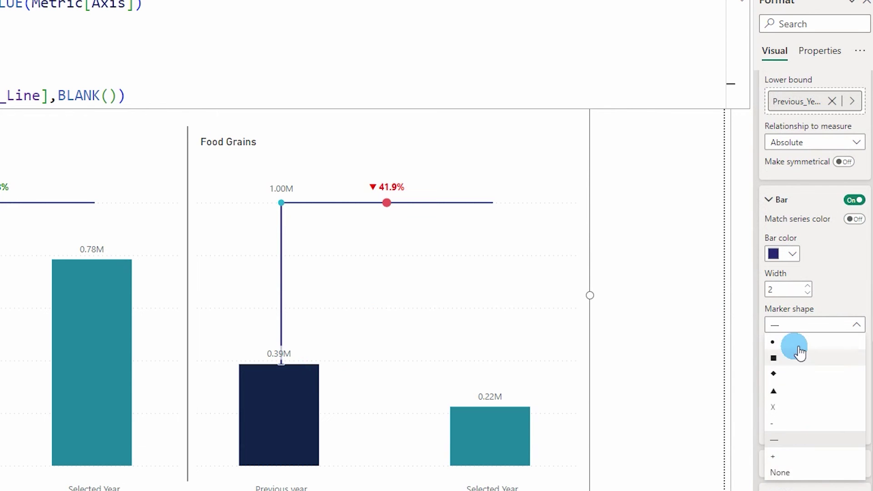
left_click(790, 474)
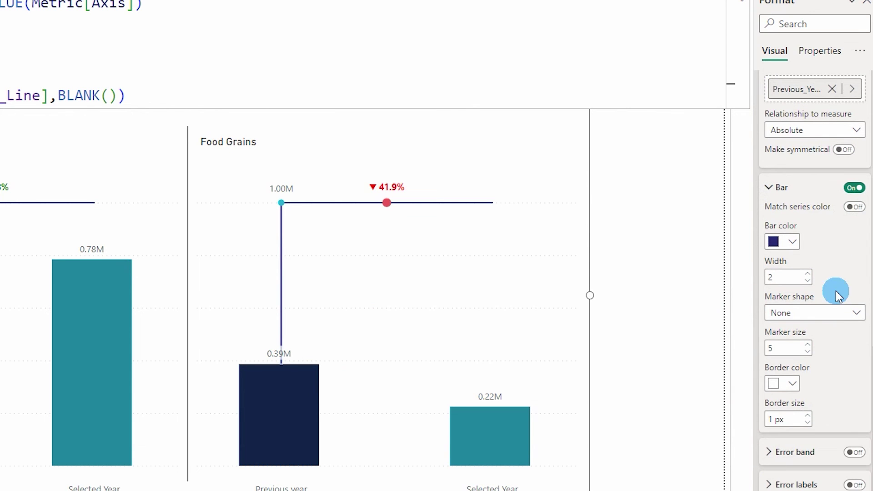
- Try hiding the markers of the PY_Line series
scroll(812, 273, "up", 12)
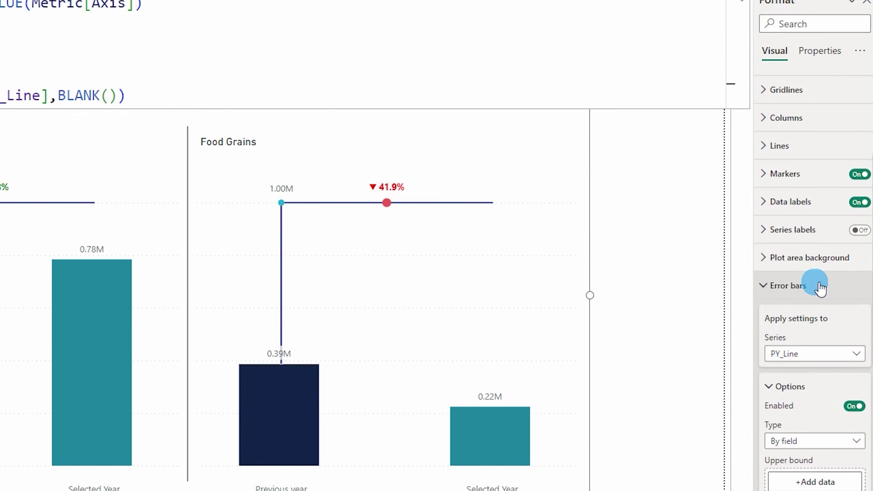
left_click(773, 176)
left_click(799, 242)
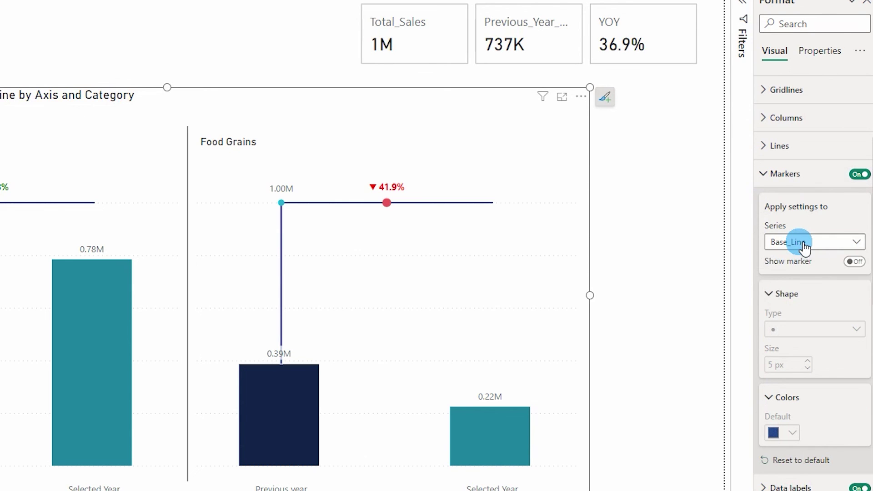
left_click(781, 308)
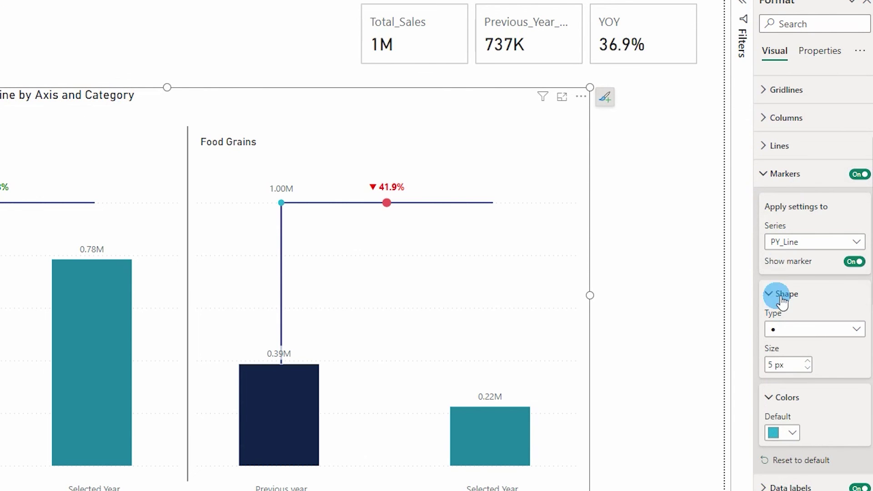
left_click(854, 265)
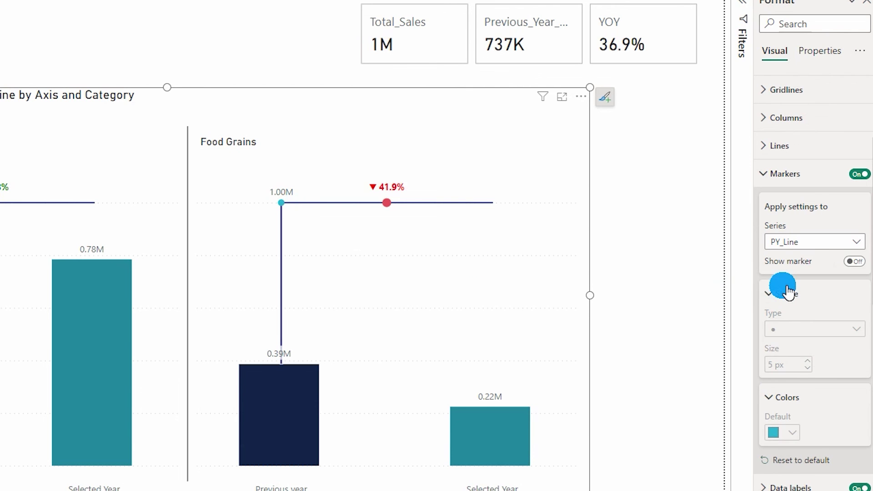
left_click(855, 263)
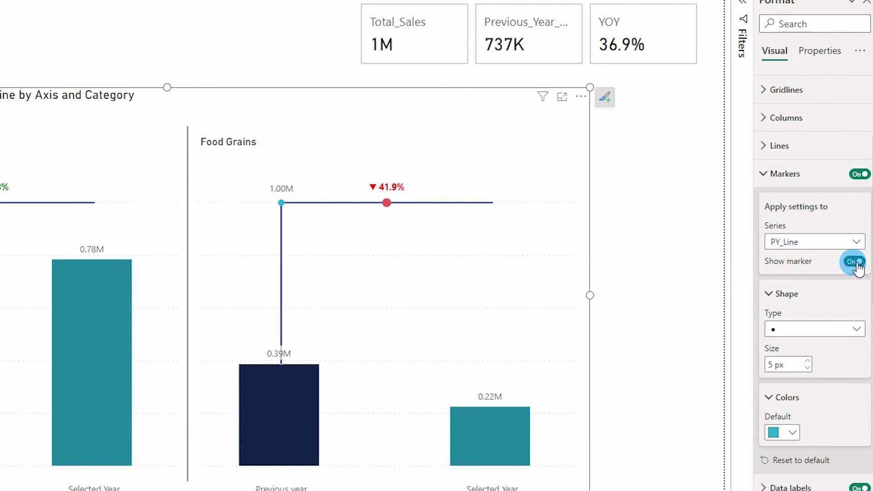
left_click(855, 263)
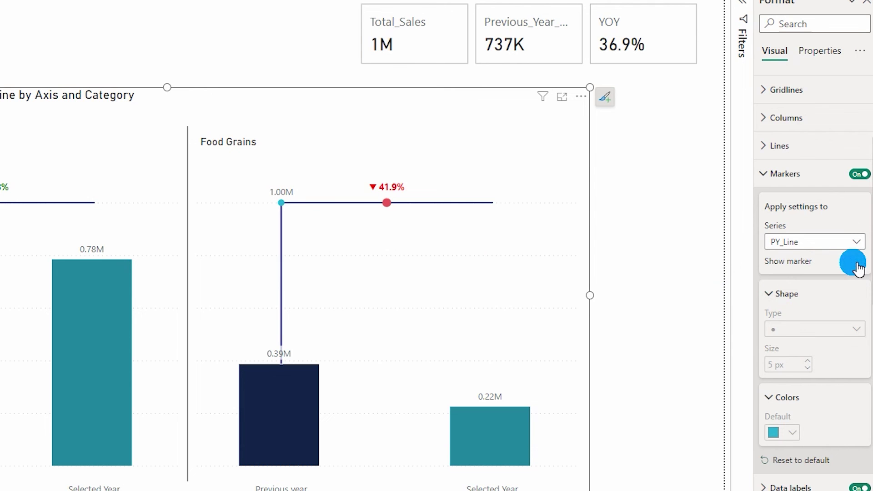
- Turn off the data labels for the PY_Line series
scroll(845, 295, "up", 3)
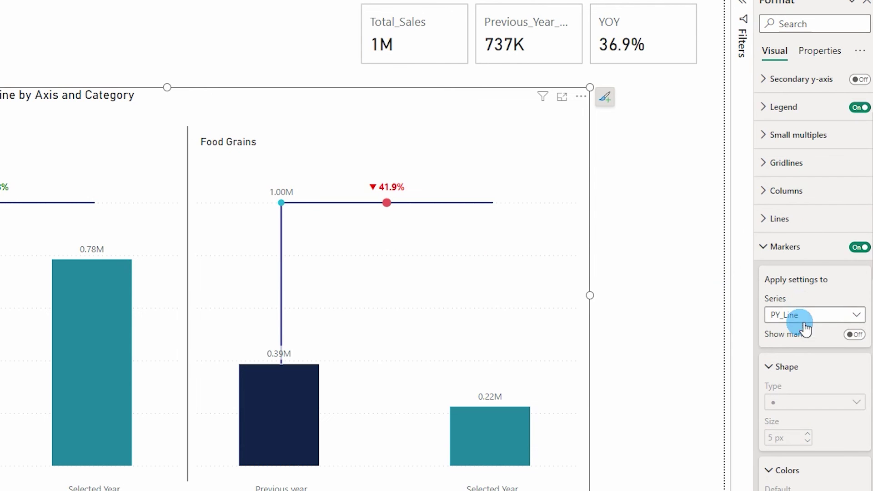
scroll(814, 249, "up", 4)
scroll(788, 226, "down", 5)
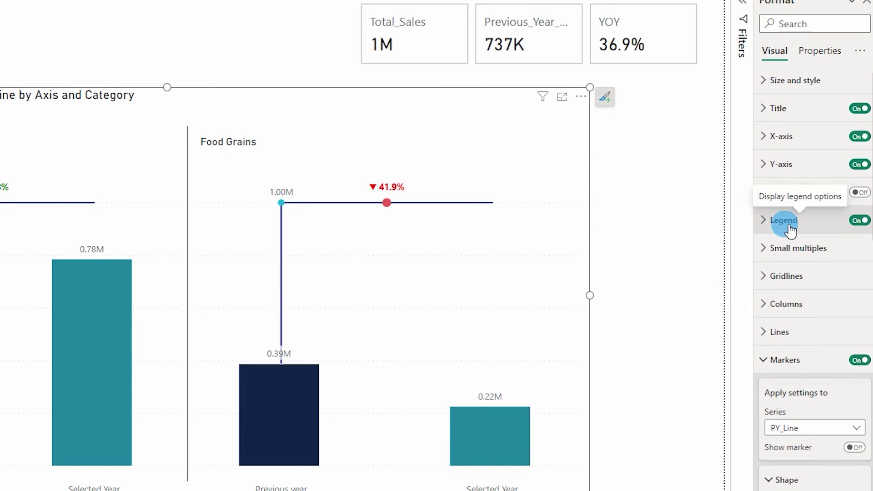
left_click(805, 341)
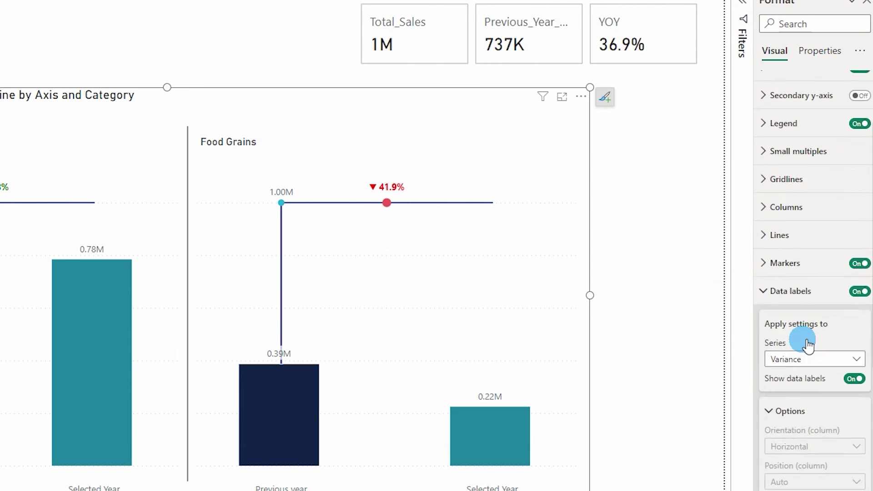
scroll(807, 346, "down", 4)
left_click(796, 168)
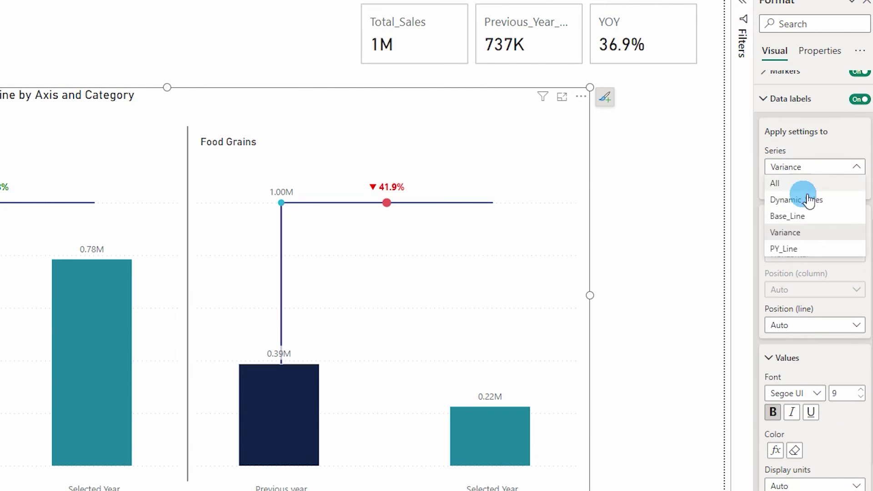
left_click(791, 250)
left_click(854, 187)
left_click(855, 187)
- Reselect the chart and compare the PY_Line series with its marker off and on
left_click(281, 220)
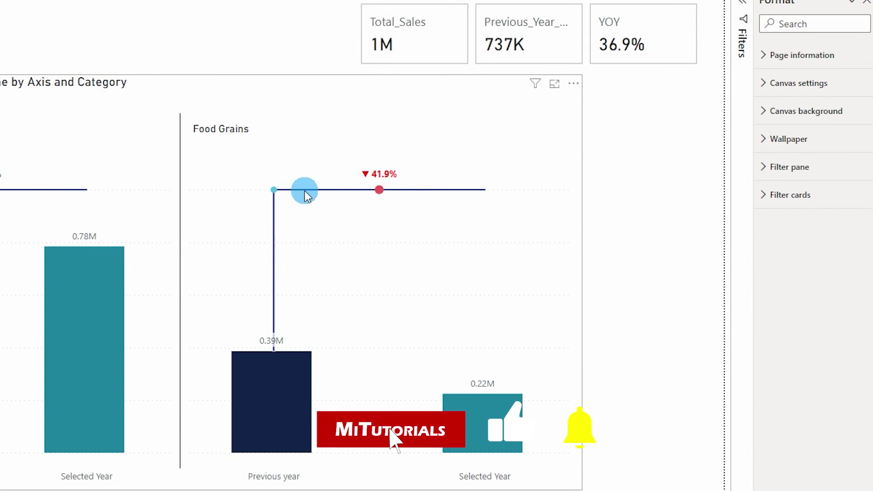
left_click(289, 178)
left_click(253, 209)
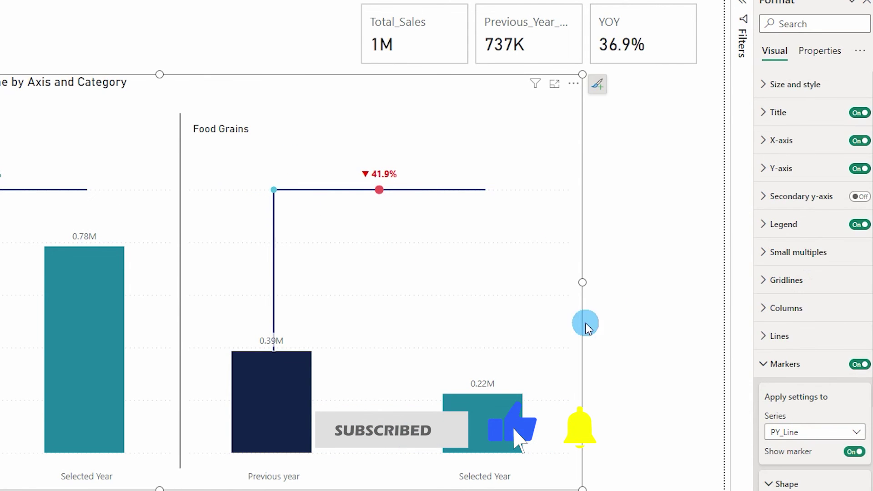
left_click(793, 370)
scroll(793, 371, "down", 5)
left_click(789, 218)
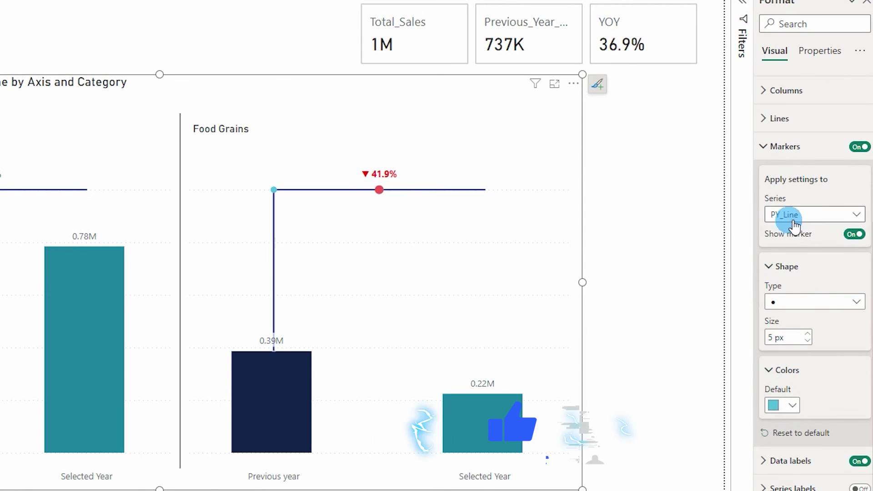
left_click(800, 220)
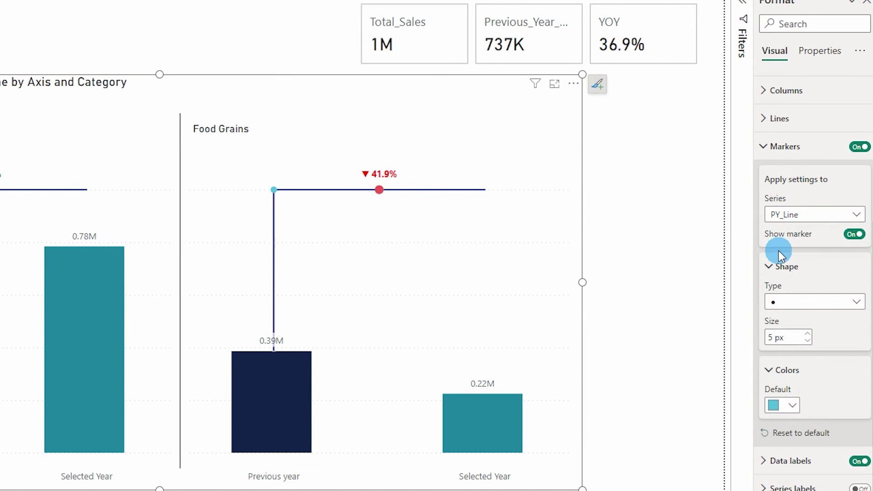
left_click(855, 237)
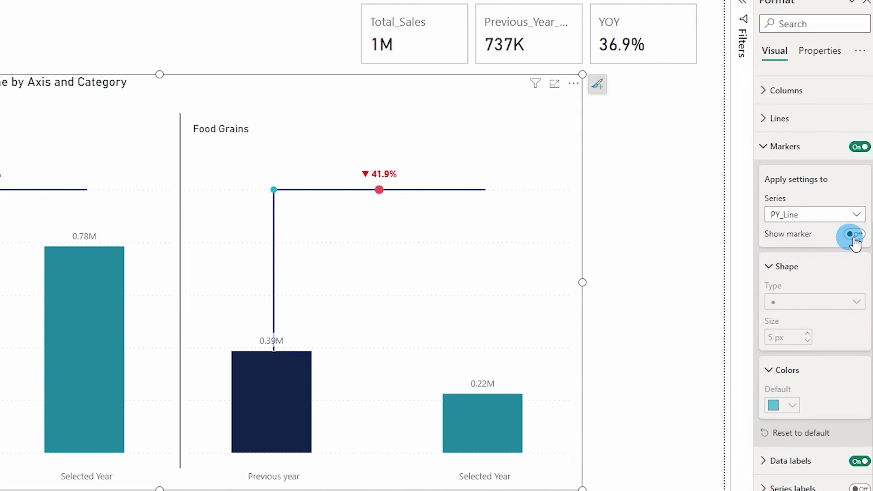
left_click(854, 234)
- Set the PY_Line marker to the short dash shape, size 1 px, in the recently used dark navy color
left_click(795, 302)
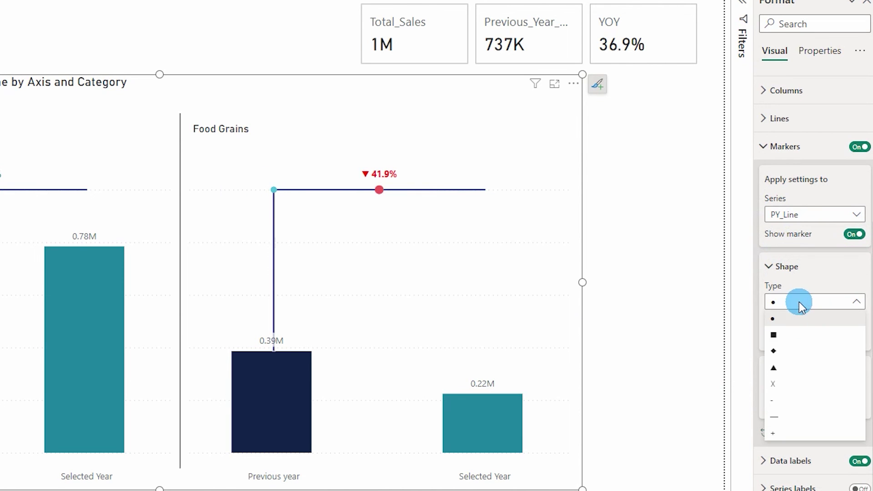
left_click(778, 404)
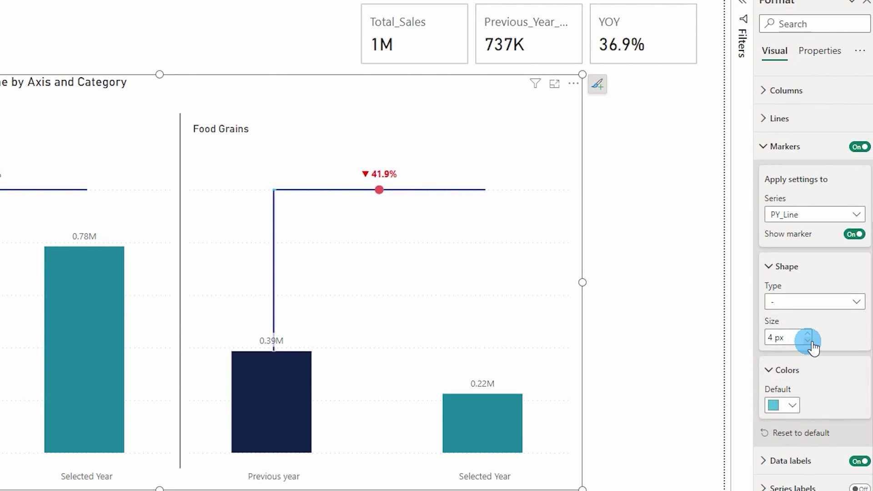
left_click(790, 405)
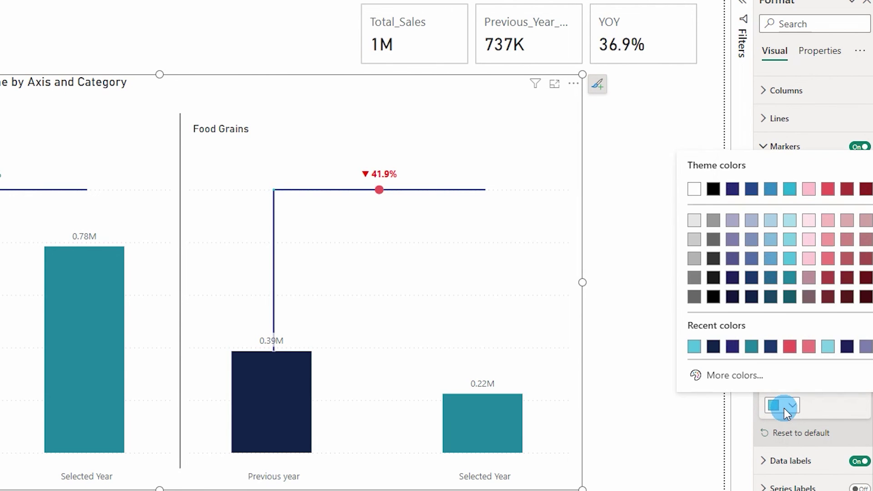
left_click(718, 348)
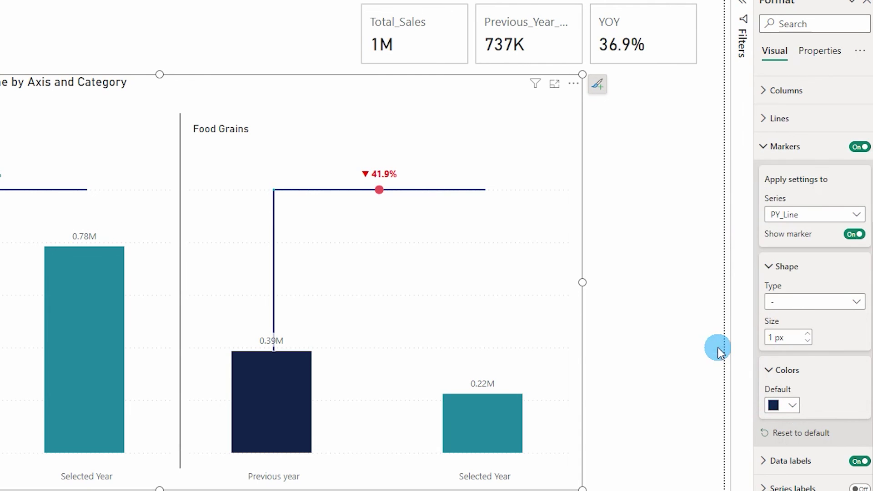
- Set the stroke width of the PY_Line series' line to 0 px
scroll(819, 282, "up", 3)
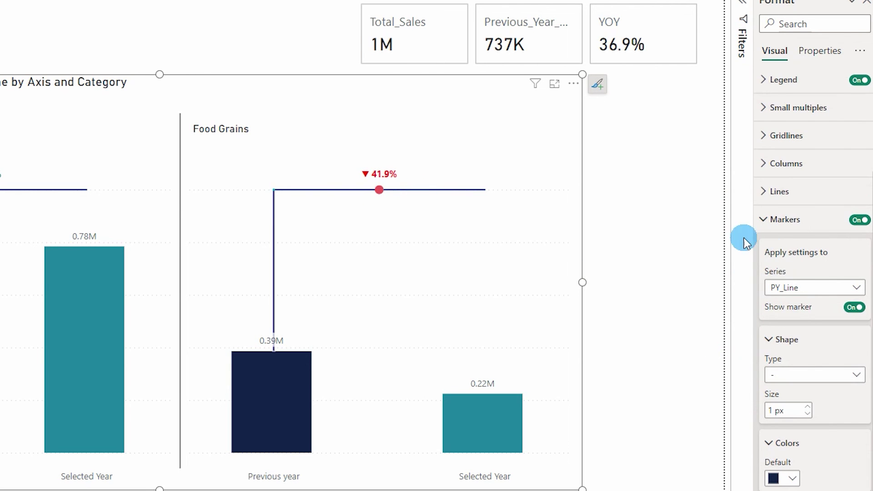
left_click(769, 193)
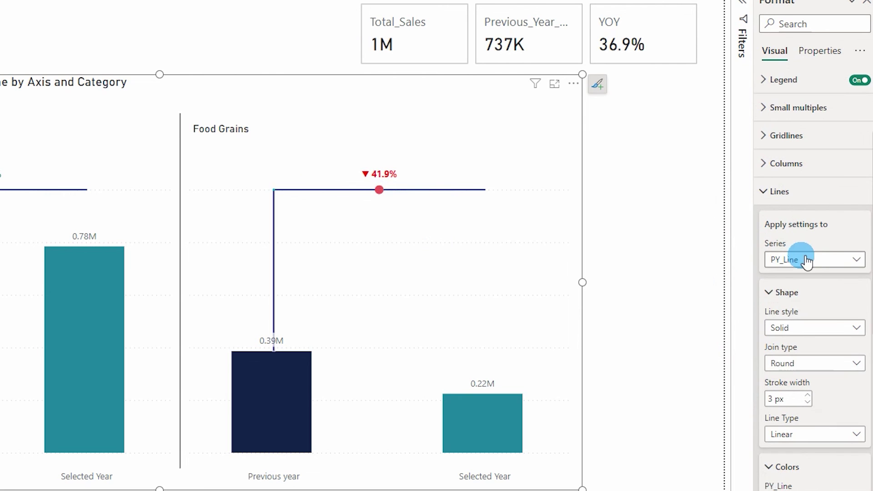
left_click(794, 261)
left_click(795, 330)
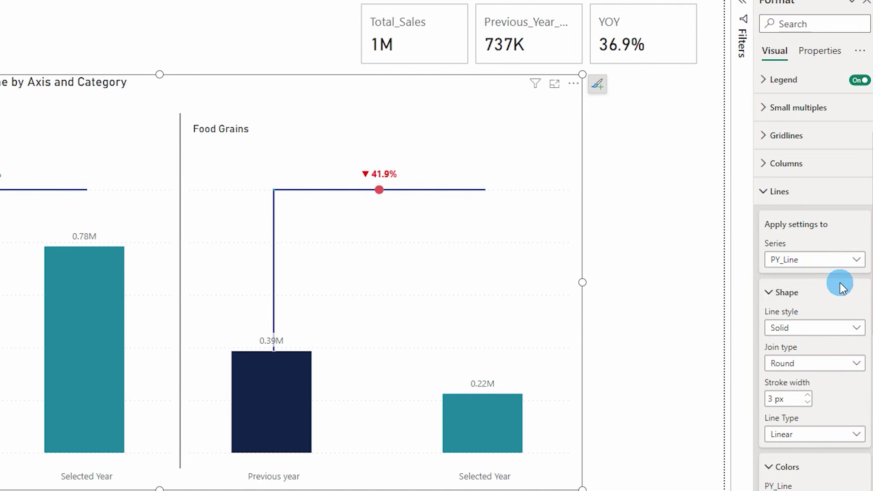
scroll(809, 286, "down", 3)
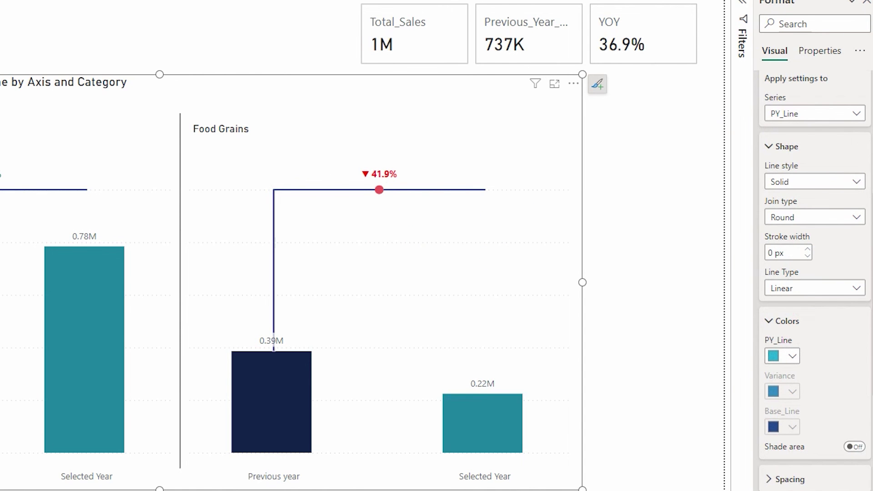
- Copy the full DAX formula of the PY_Line measure
left_click(865, 81)
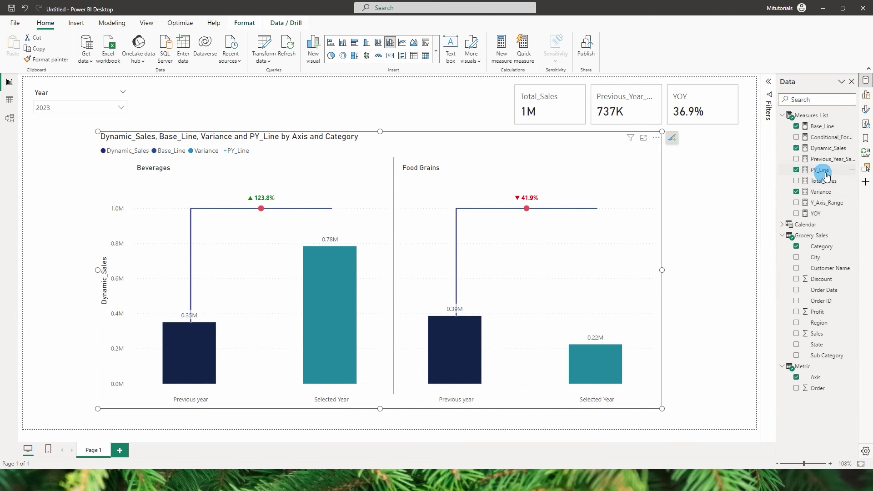
left_click(822, 170)
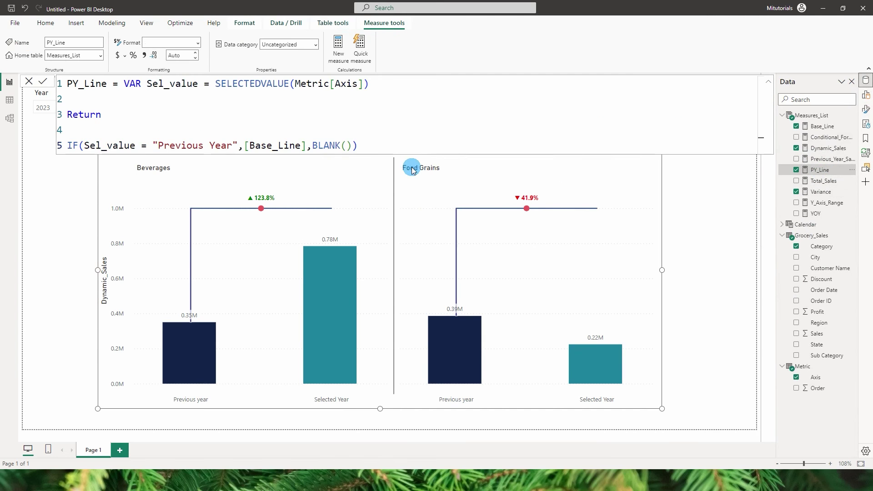
key("ctrl+a")
key("ctrl+c")
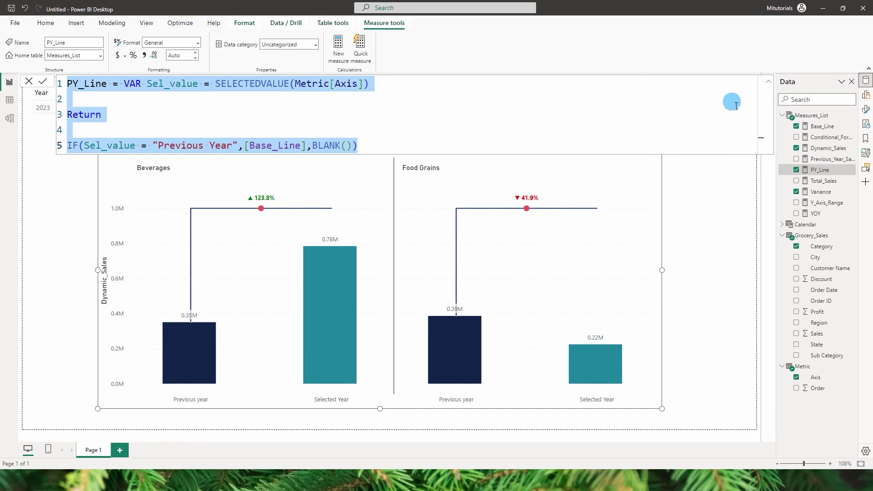
- Create a CY_Line measure in Measures_List from the copied formula, returning [Base_Line] when Sel_value equals "Selected Year"
right_click(834, 117)
key("Escape")
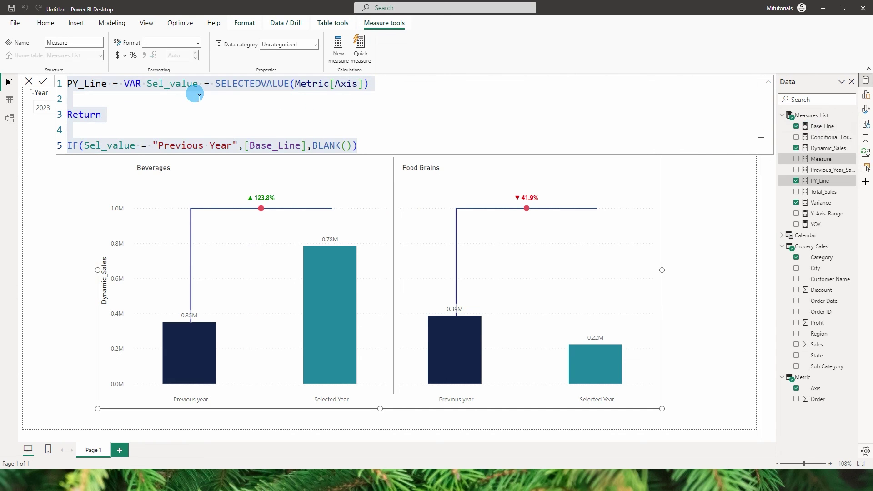
key("ctrl+v")
type("CY")
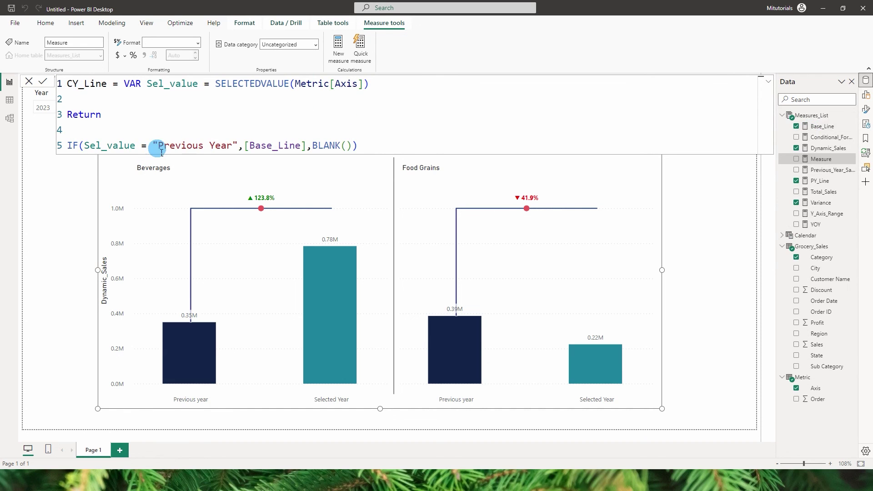
left_click_drag(160, 146, 228, 148)
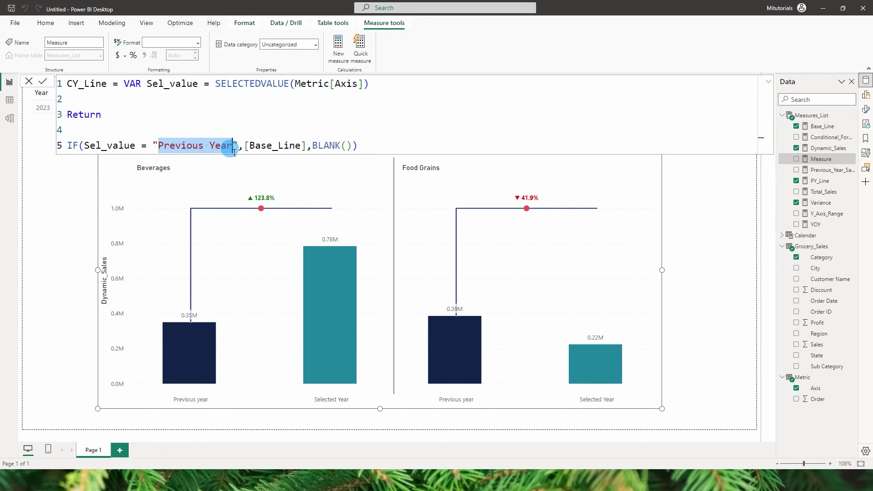
key("BackSpace")
type("Selected Year")
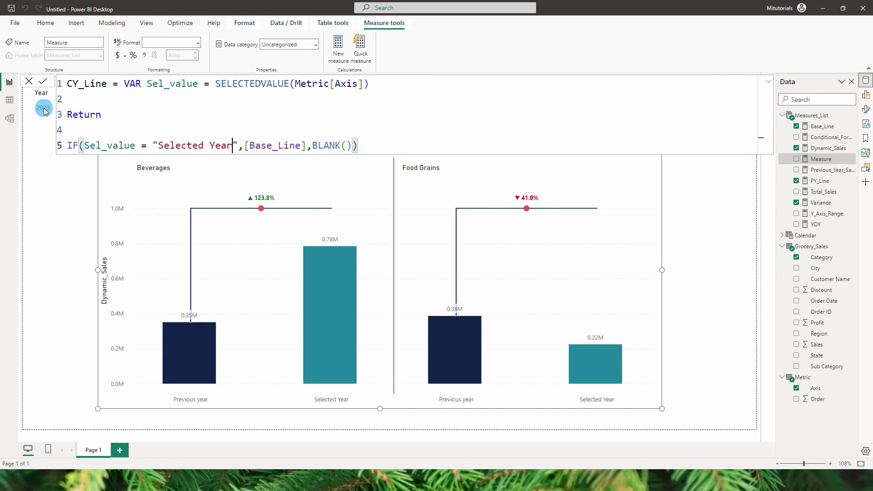
left_click(42, 85)
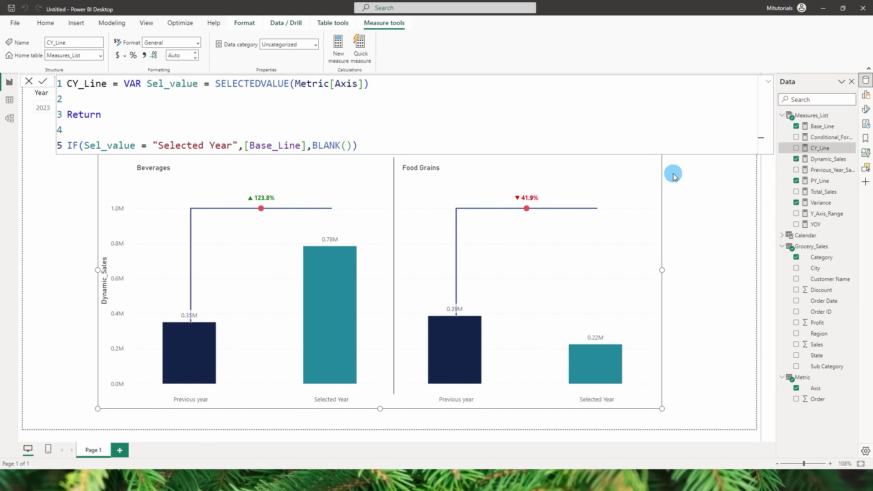
- Add the CY_Line measure to the chart's line y-axis below PY_Line
left_click(866, 97)
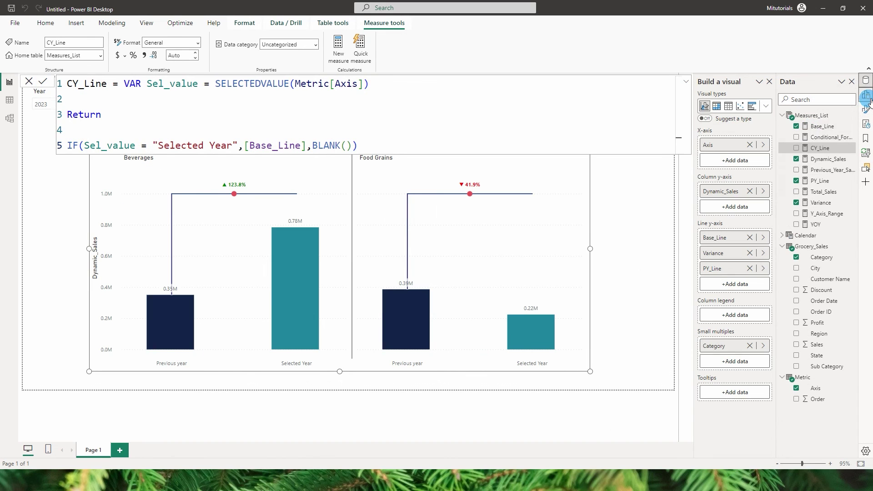
left_click_drag(814, 149, 731, 273)
left_click(609, 232)
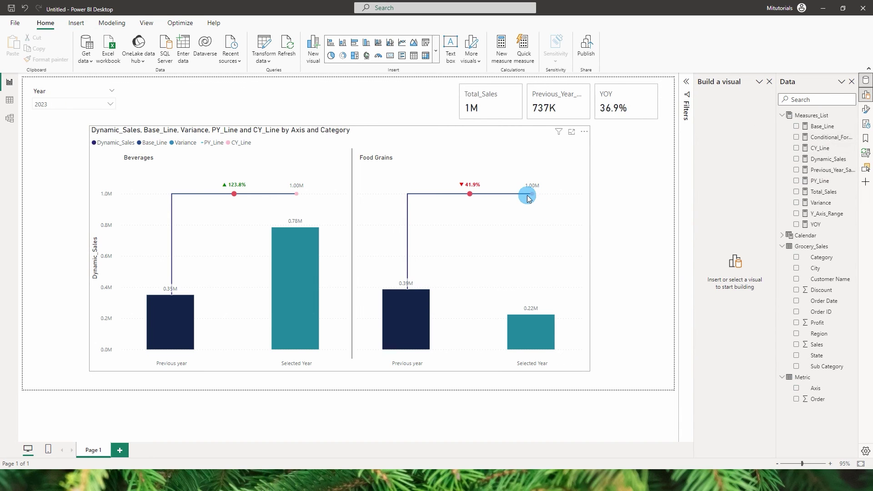
- Enable error bars for the CY_Line series by field, with Total_Sales as the lower bound
left_click(865, 111)
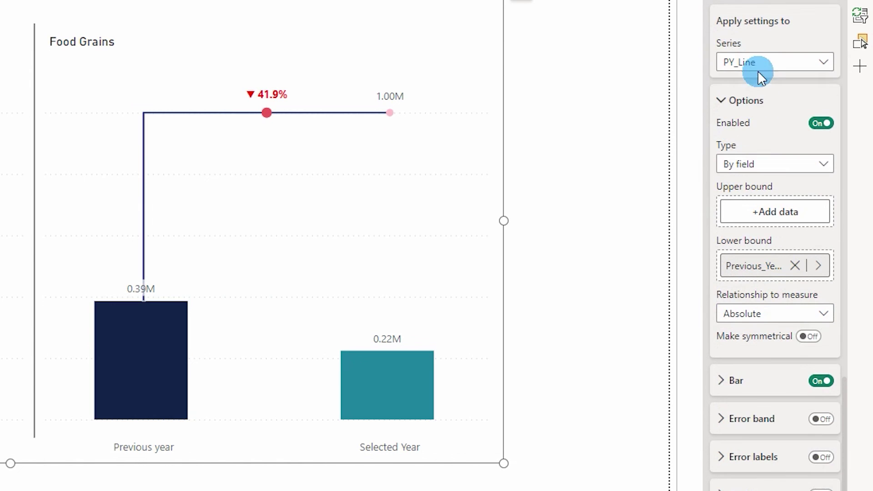
left_click(808, 186)
left_click(757, 145)
scroll(754, 140, "down", 2)
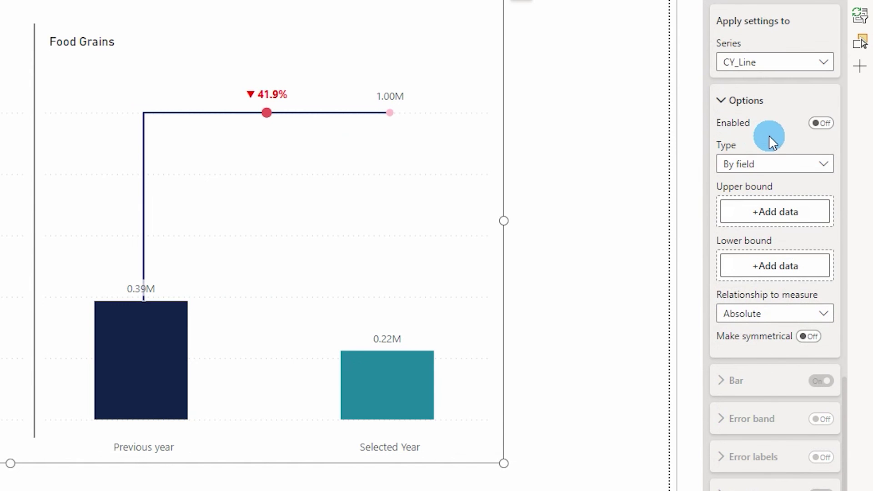
left_click(823, 123)
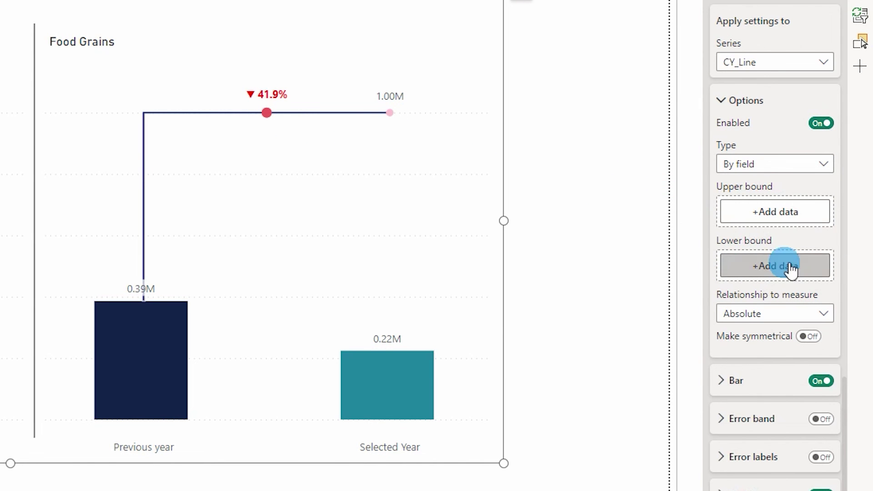
left_click(773, 267)
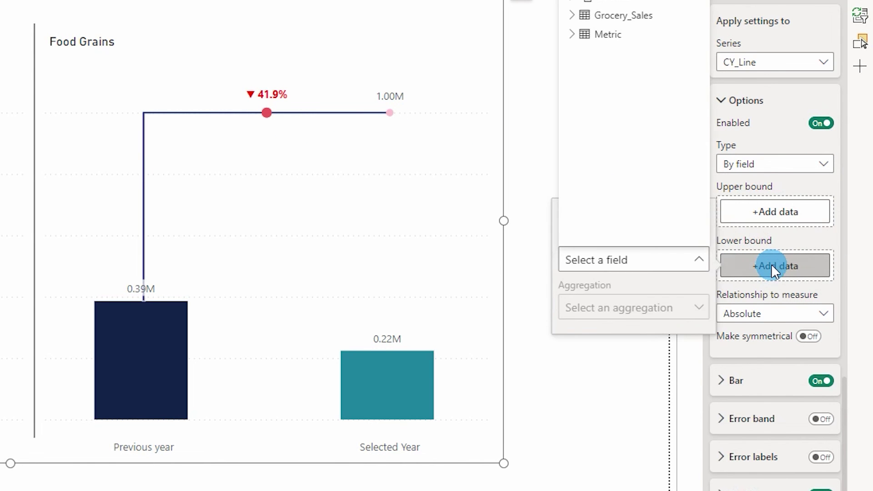
left_click(572, 0)
left_click(618, 113)
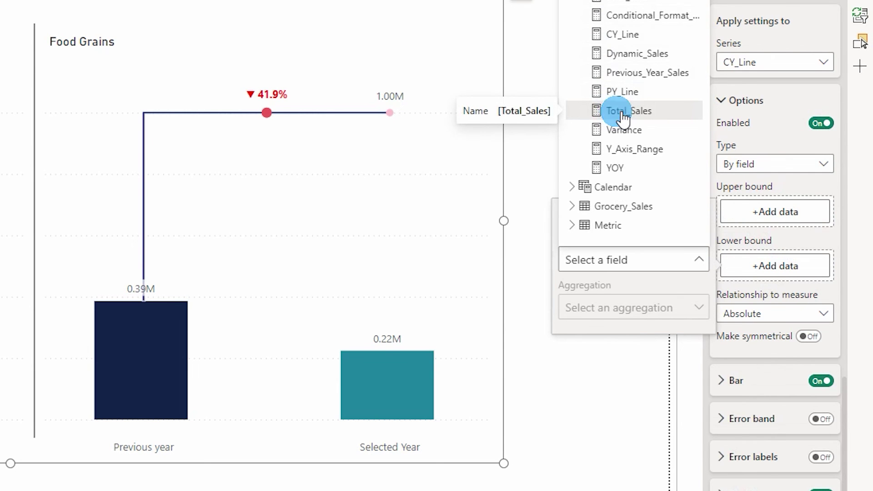
left_click(526, 131)
left_click(821, 419)
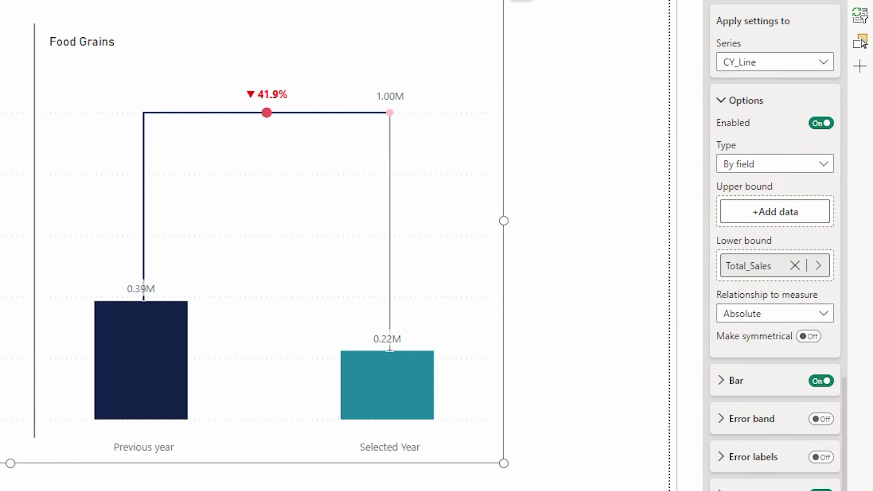
- Format the CY_Line error bar with the dark indigo recent color, width 2 and marker shape None
left_click(727, 383)
scroll(767, 399, "down", 5)
left_click(750, 178)
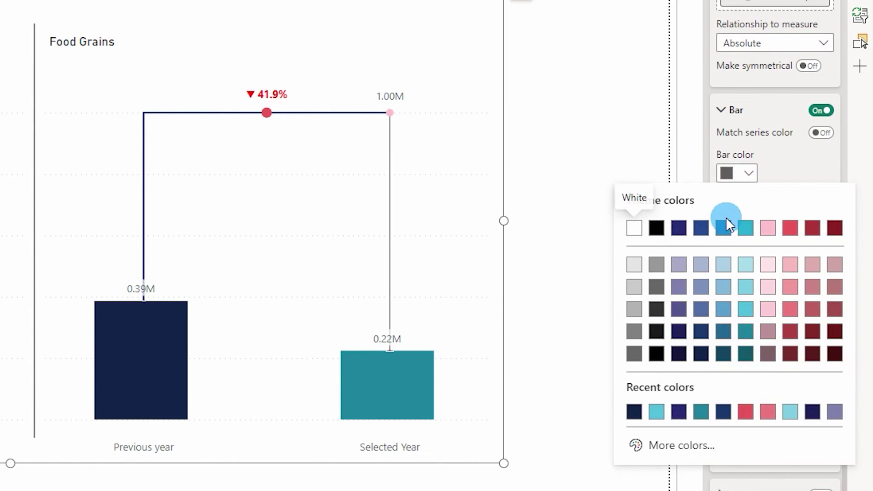
left_click(674, 411)
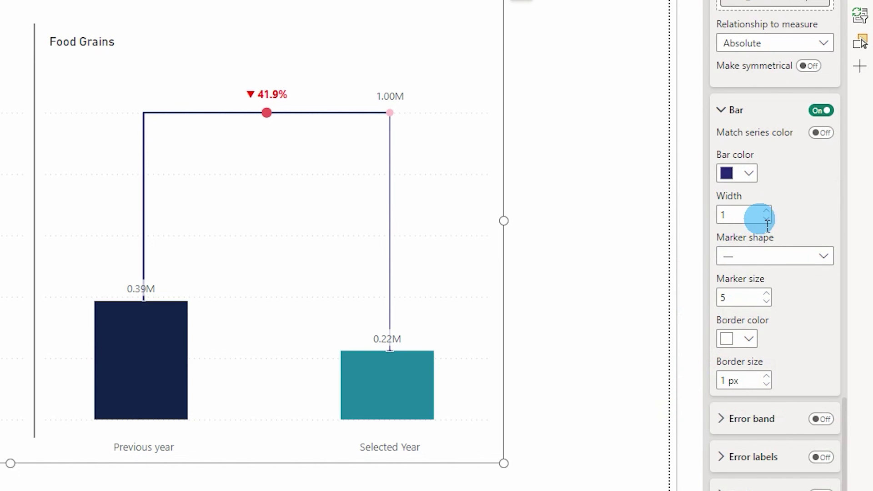
left_click(768, 212)
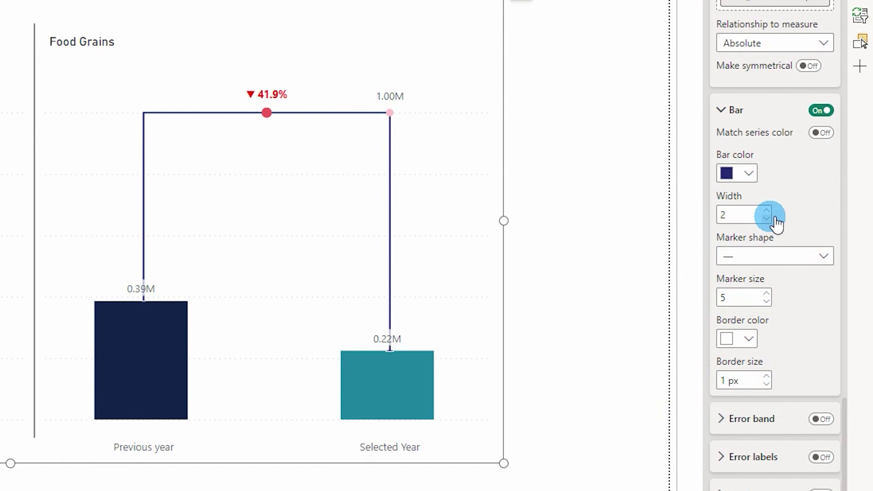
left_click(801, 262)
left_click(741, 428)
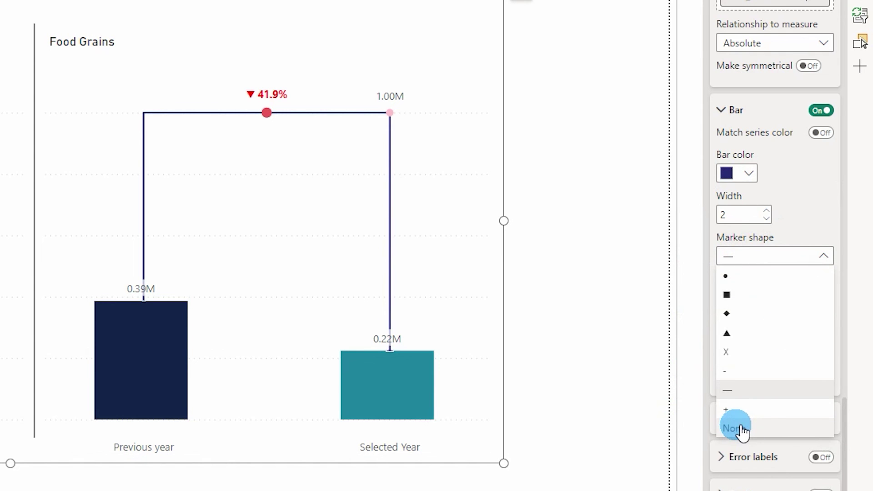
left_click(522, 215)
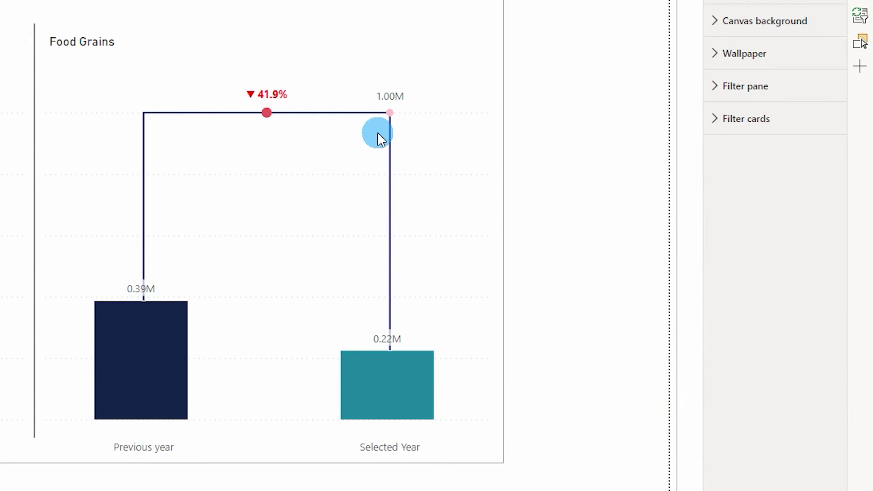
- Set the CY_Line series' marker to the short dash shape, size 1 px
left_click(449, 136)
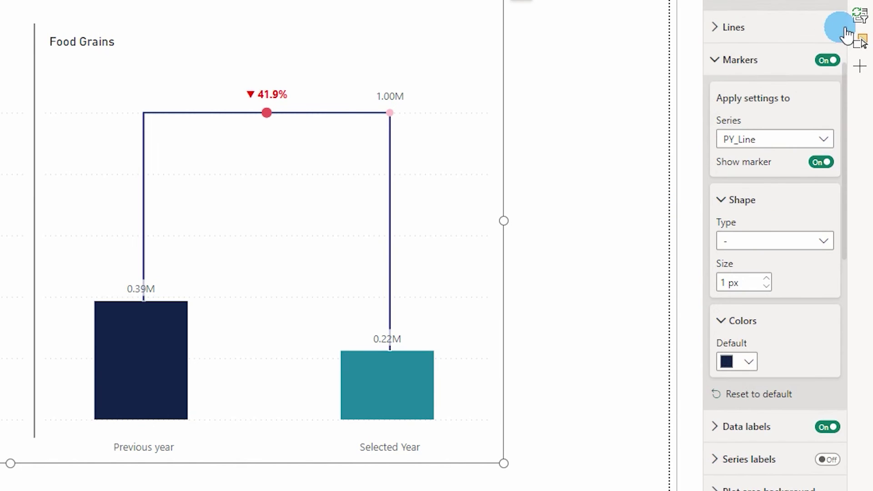
left_click(770, 142)
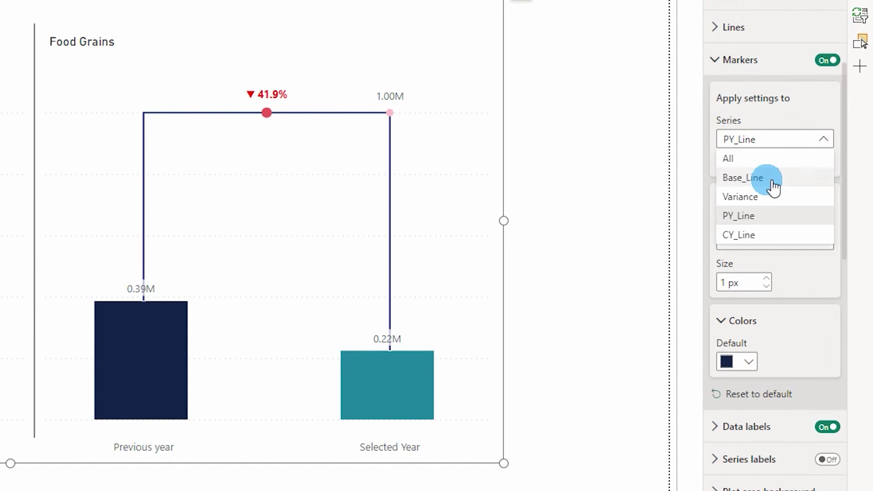
left_click(755, 236)
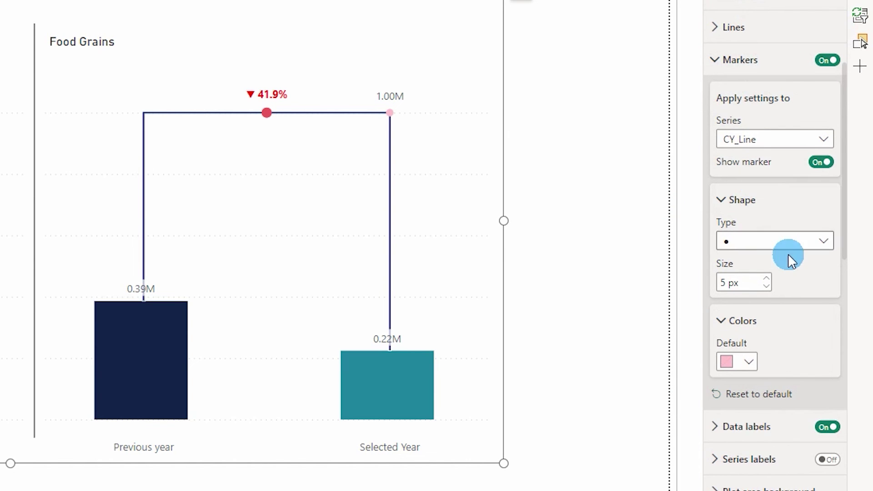
left_click(753, 249)
left_click(734, 361)
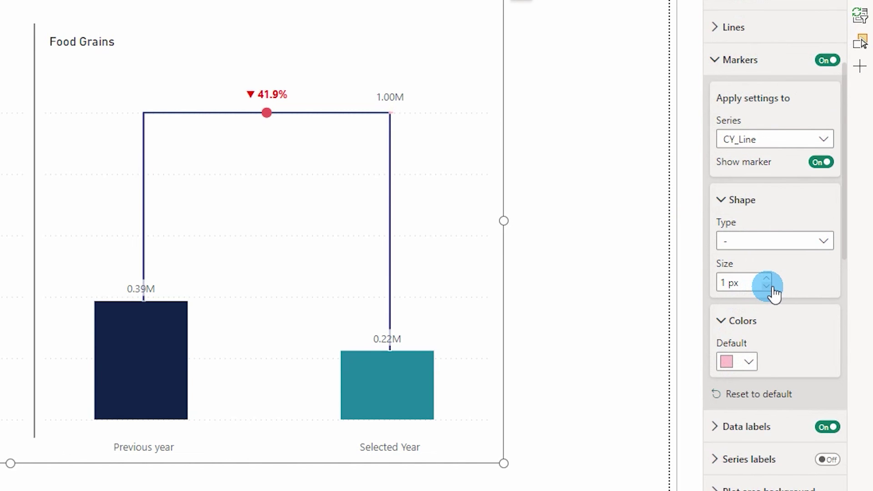
left_click(548, 152)
left_click(447, 150)
- Color the CY_Line series' marker with the recently used dark navy
left_click(731, 291)
scroll(774, 279, "up", 1)
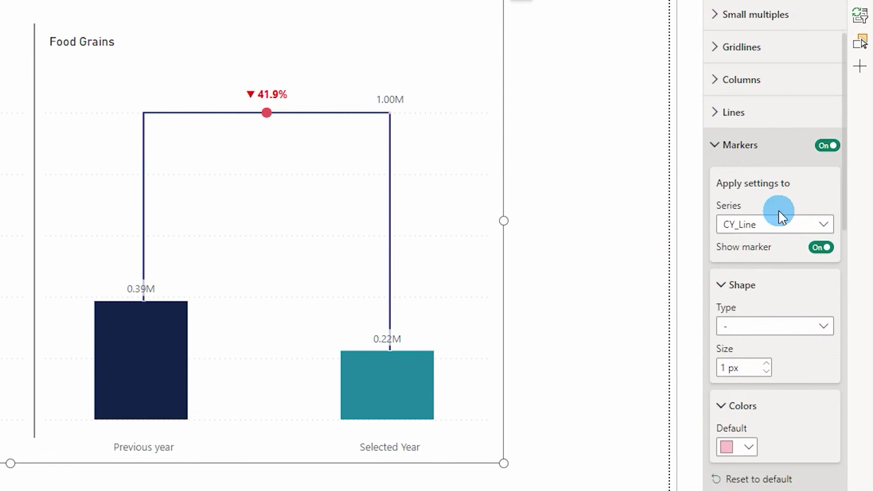
scroll(778, 210, "down", 5)
scroll(769, 238, "up", 3)
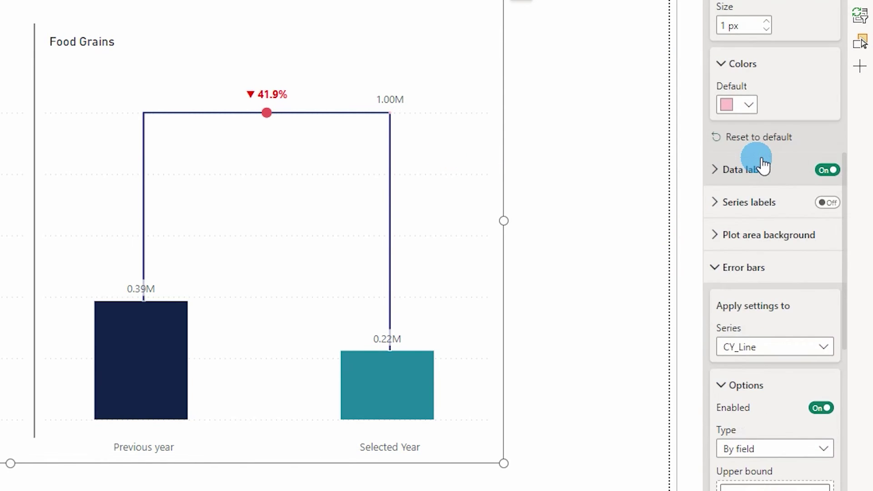
scroll(762, 167, "down", 2)
scroll(759, 167, "up", 6)
scroll(759, 179, "up", 1)
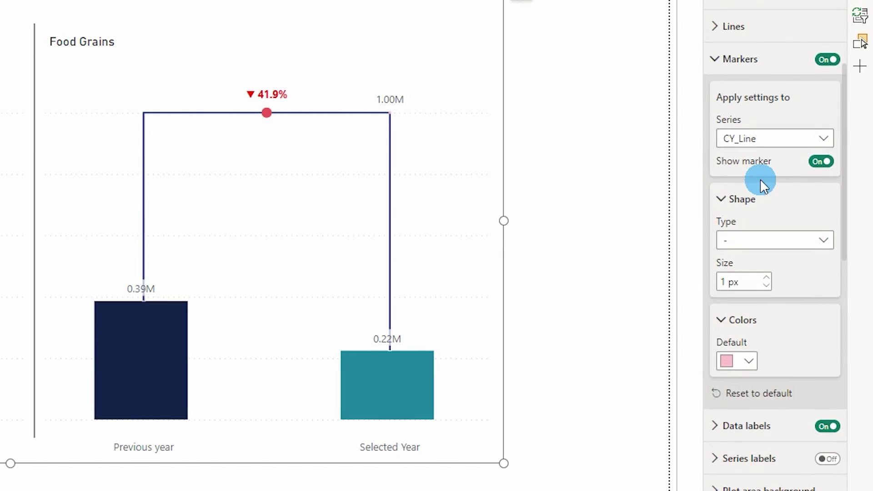
left_click(749, 360)
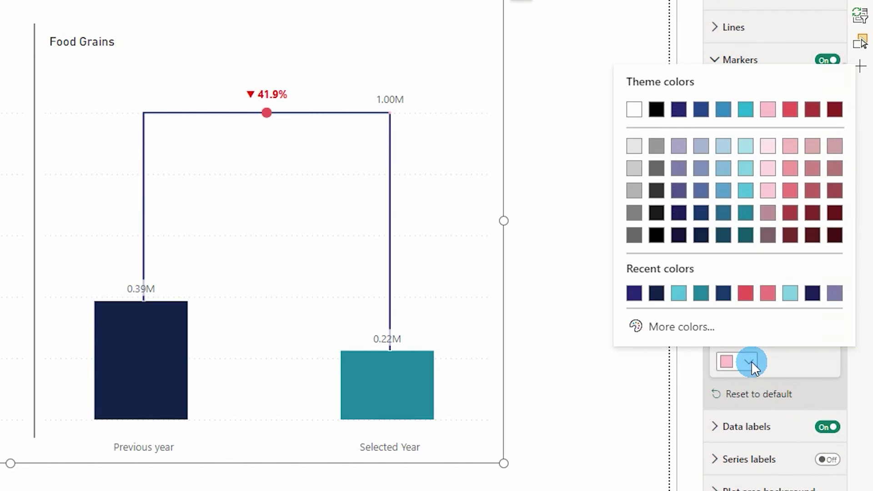
left_click(652, 292)
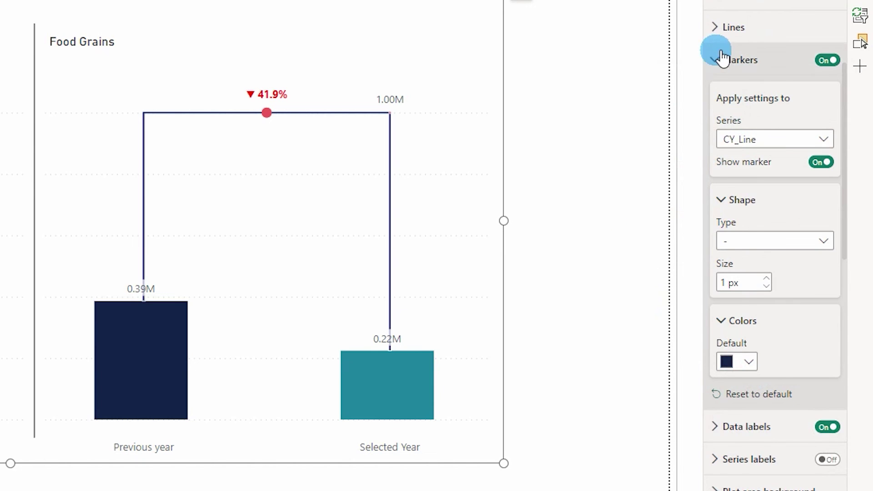
- Reduce the stroke width of the CY_Line series' line
left_click(728, 28)
left_click(768, 114)
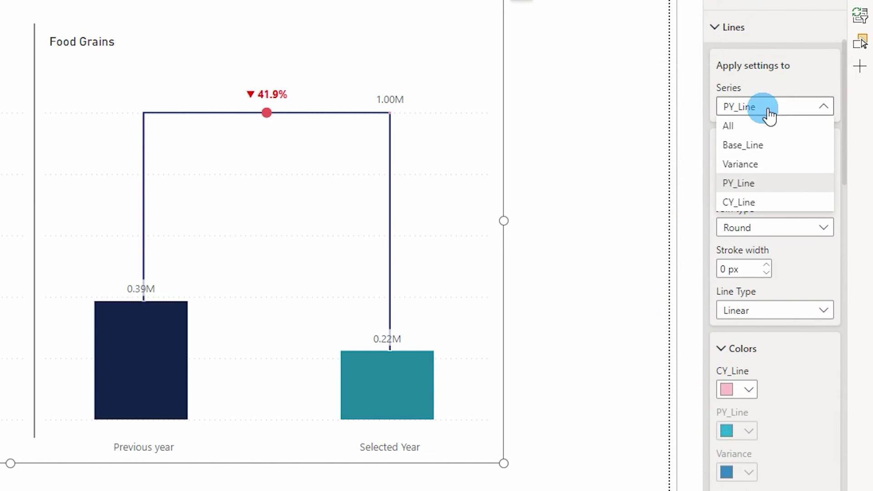
left_click(743, 200)
left_click(767, 273)
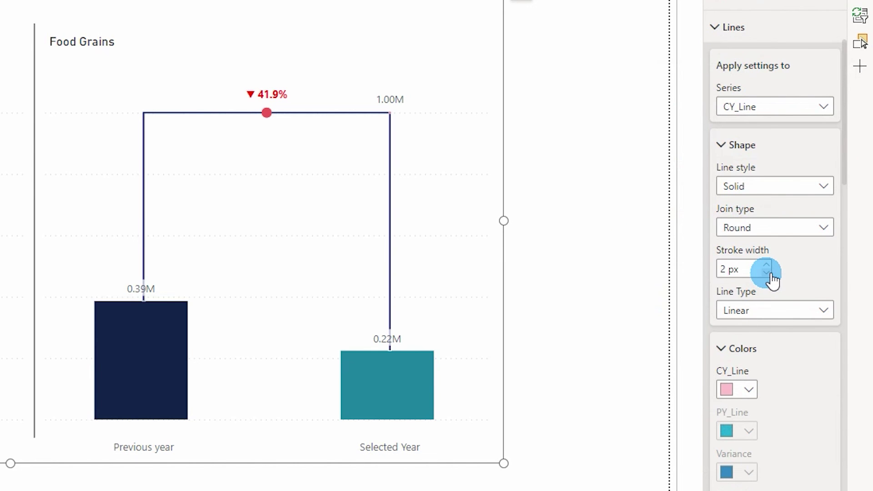
- Turn off the data labels for the CY_Line series
scroll(772, 281, "down", 10)
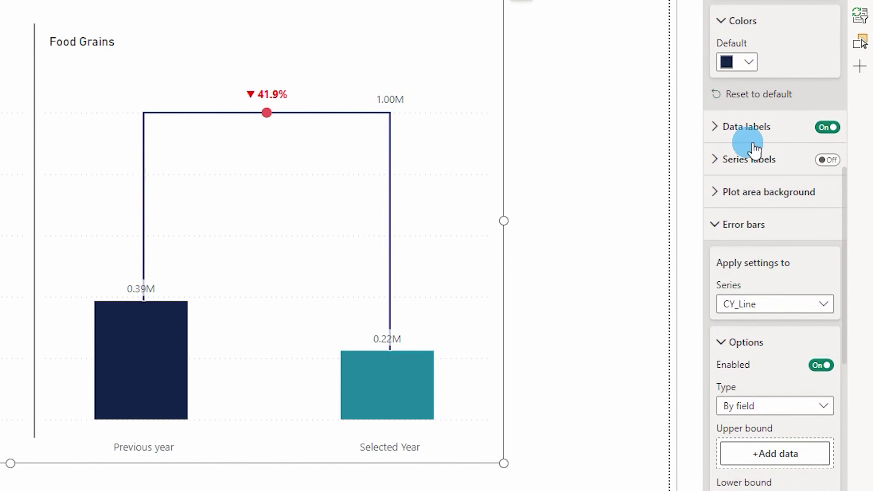
left_click(728, 134)
left_click(758, 222)
left_click(755, 321)
left_click(823, 230)
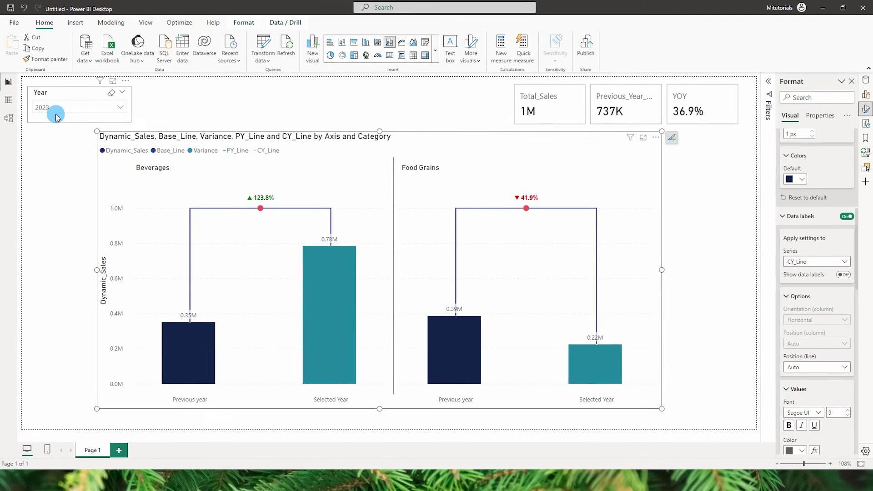
- Open the list of years in the Year slicer
left_click(56, 114)
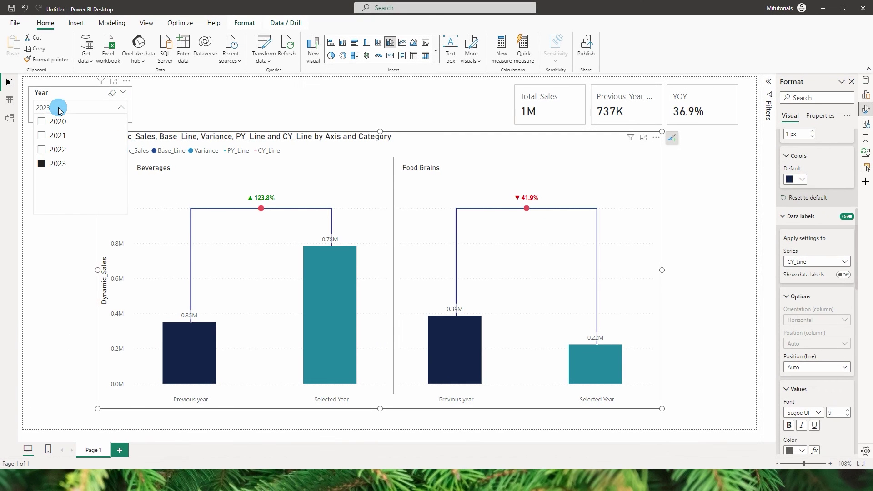